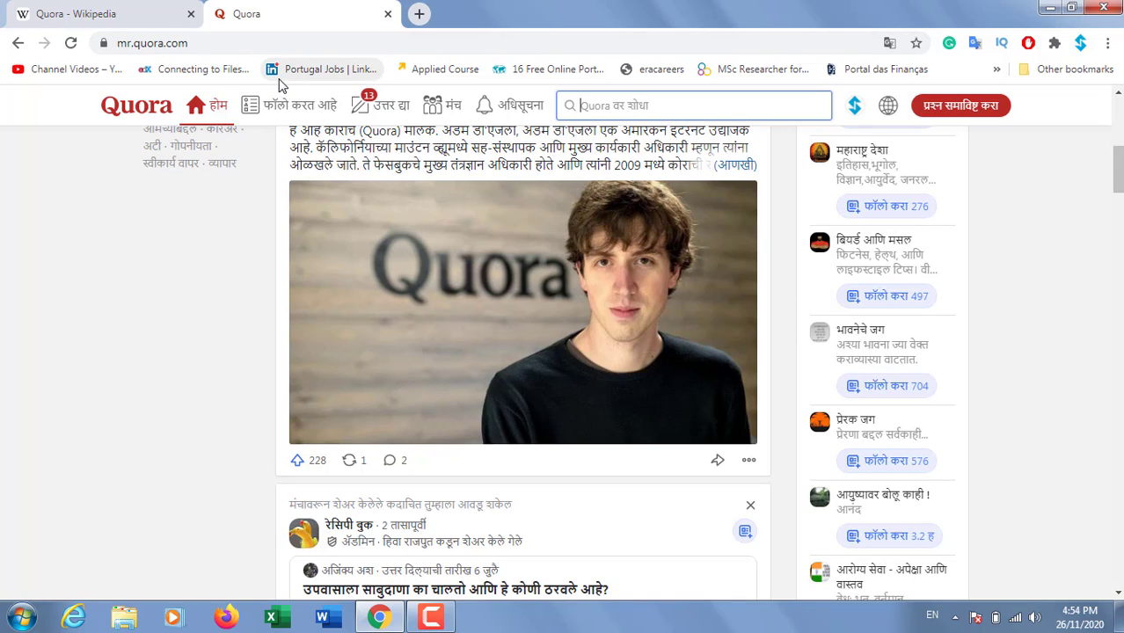
Browse the questions and answers in the Marathi and English Quora home feeds
scroll(239, 266, up, 4)
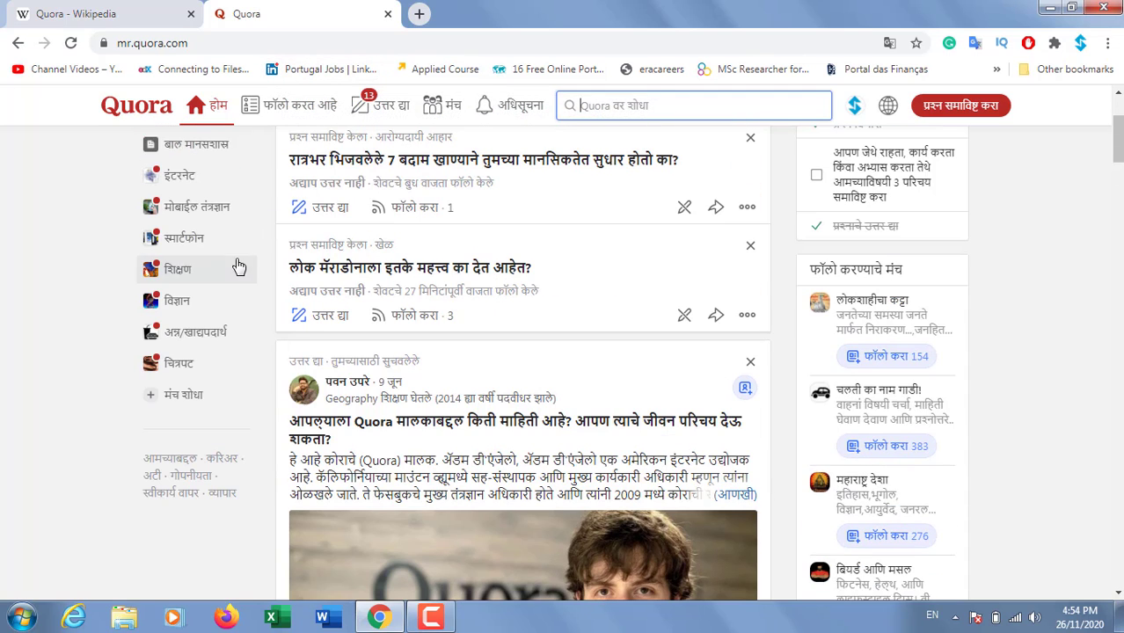
scroll(539, 347, up, 3)
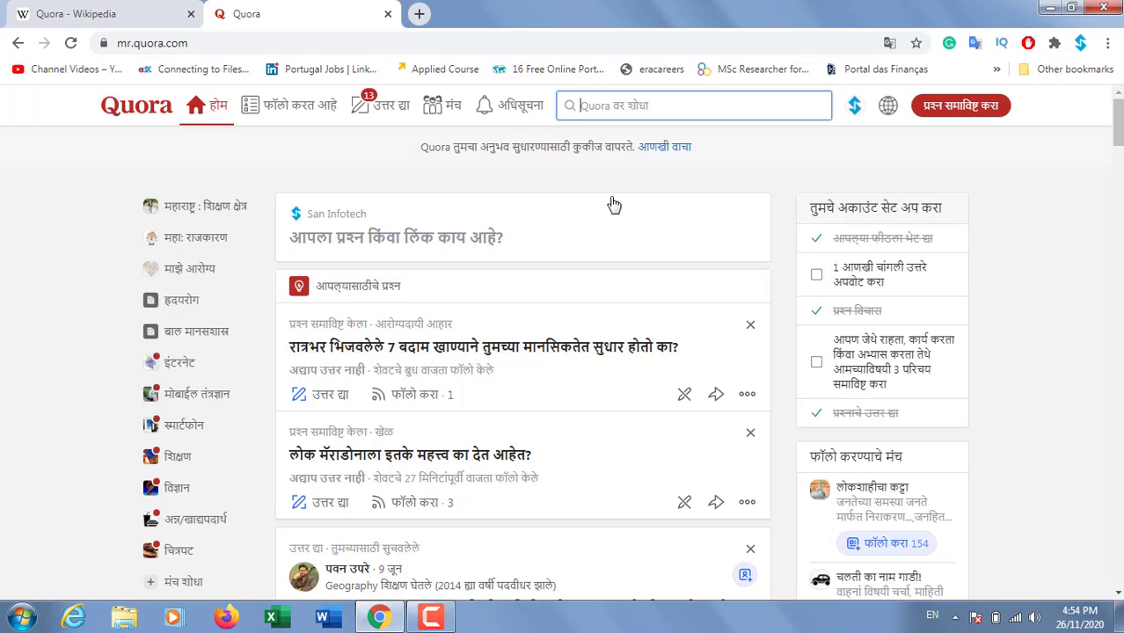
scroll(614, 204, down, 2)
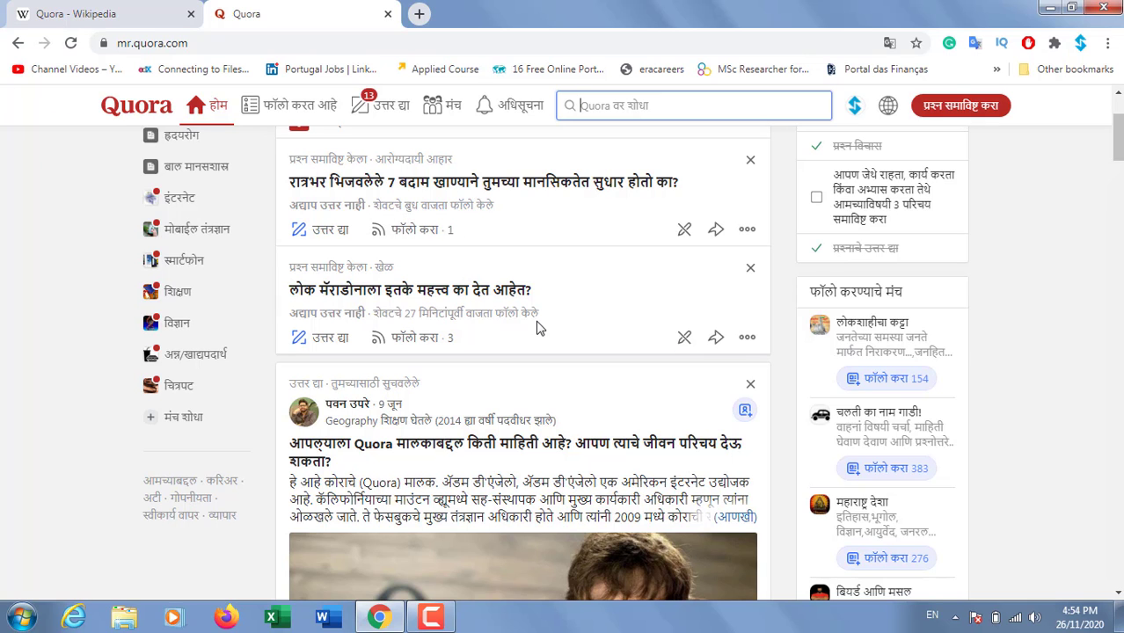
scroll(536, 325, down, 6)
scroll(539, 328, down, 2)
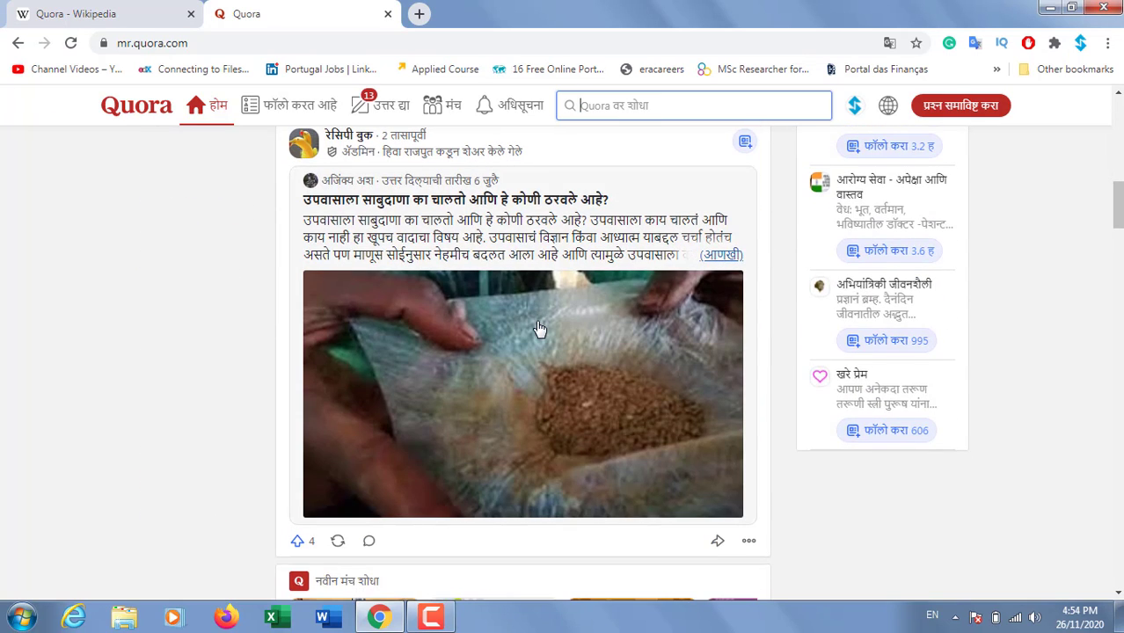
scroll(539, 325, down, 1)
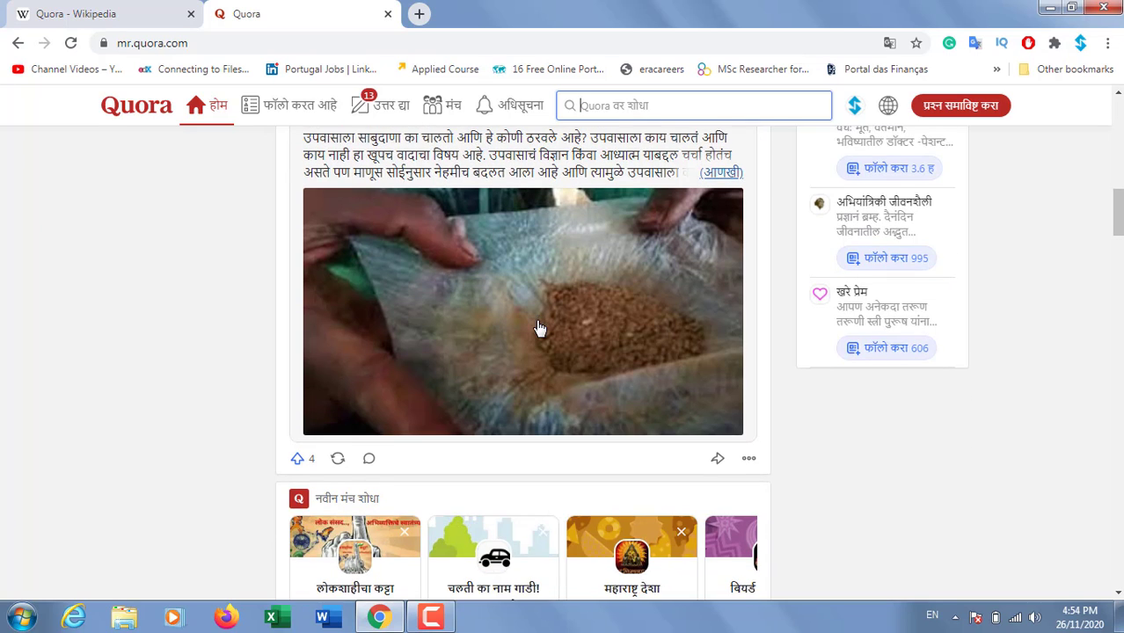
scroll(539, 322, up, 1)
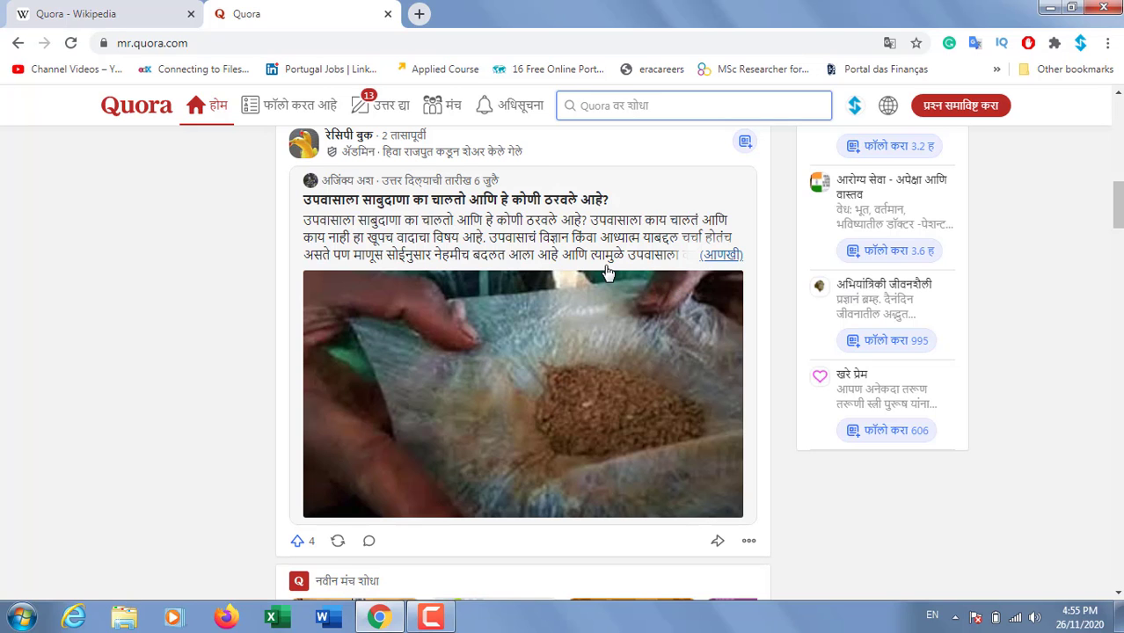
scroll(626, 280, down, 8)
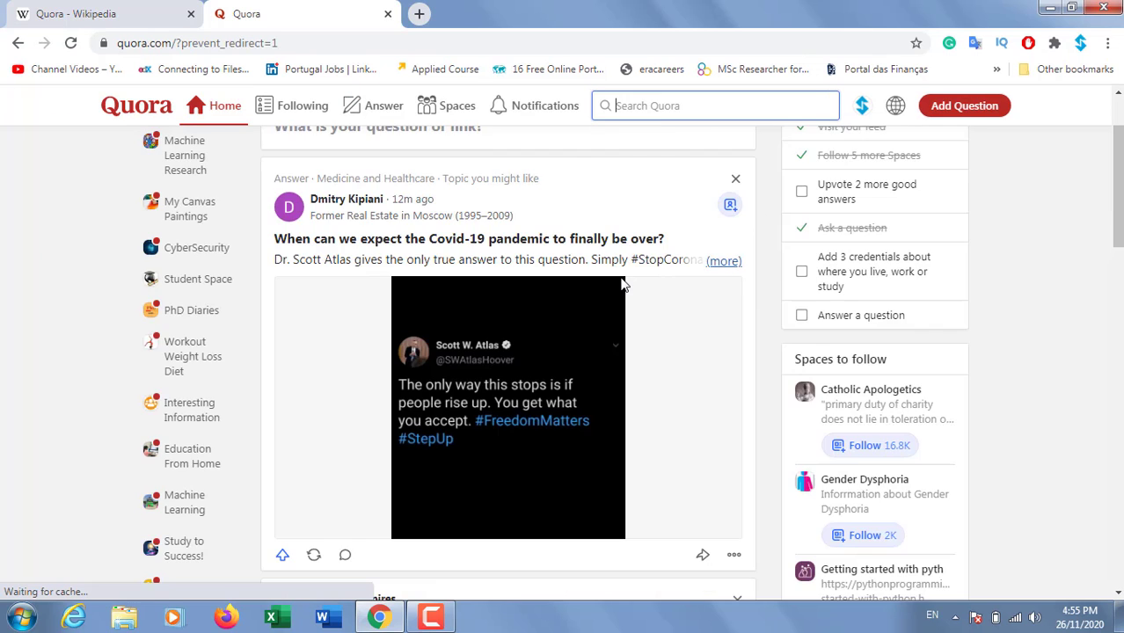
scroll(625, 283, up, 2)
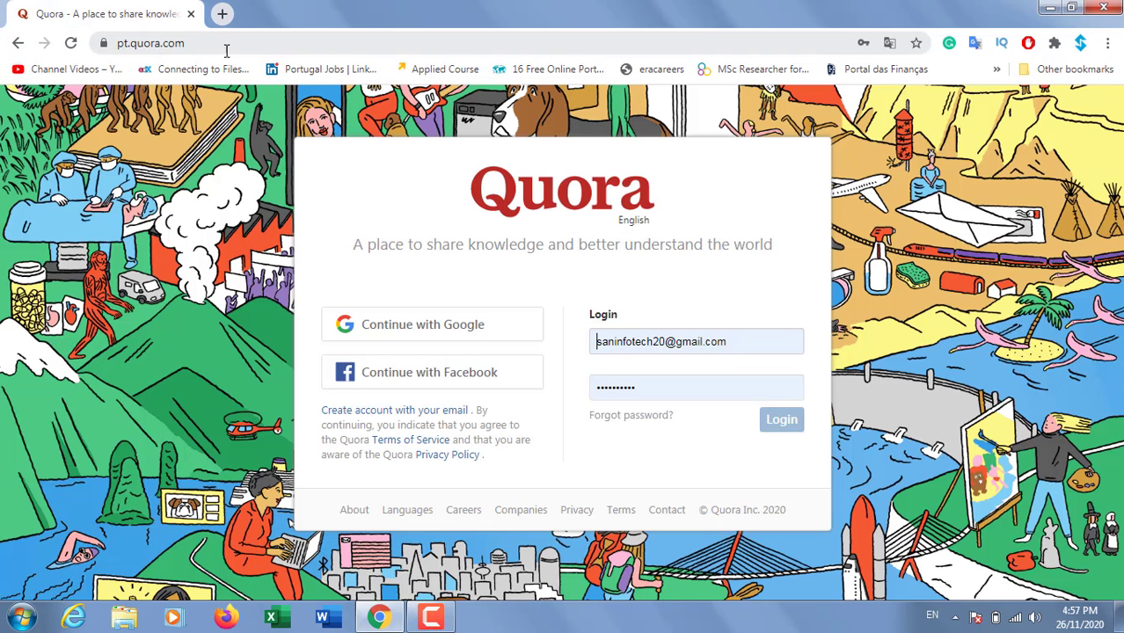
Load quora.com and dismiss the translation prompt on the login page
click(224, 44)
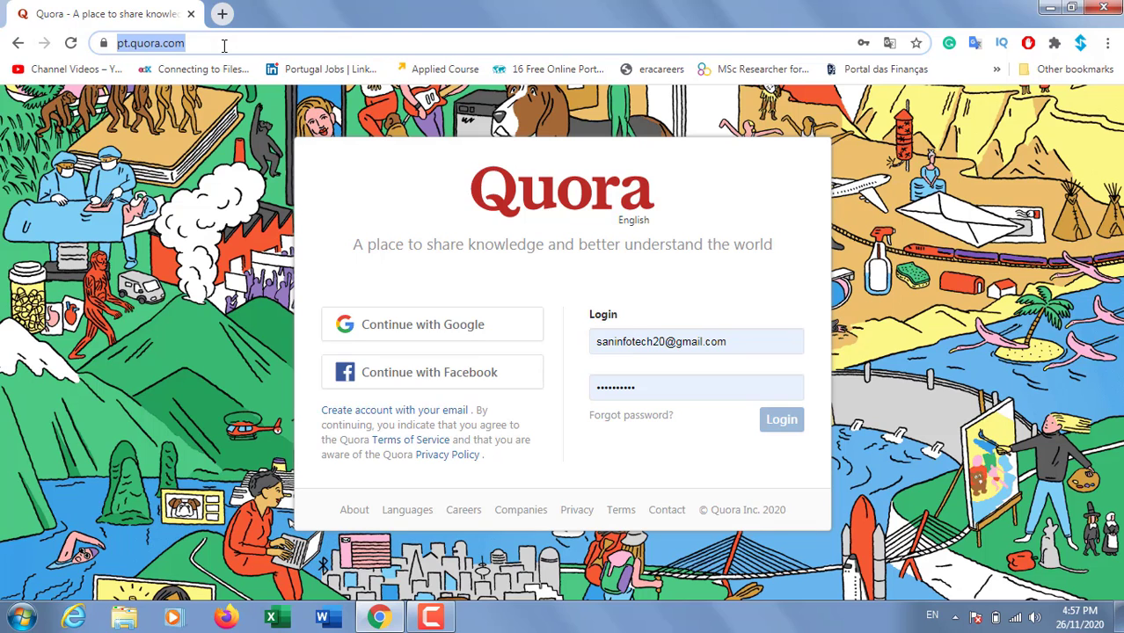
text(quo)
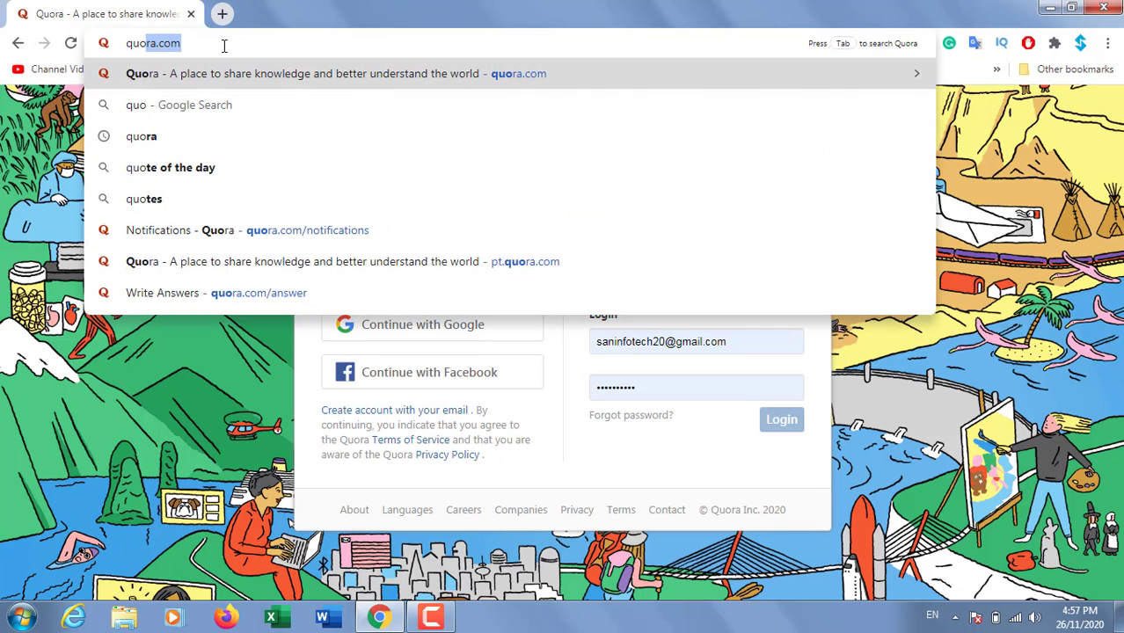
key(Return)
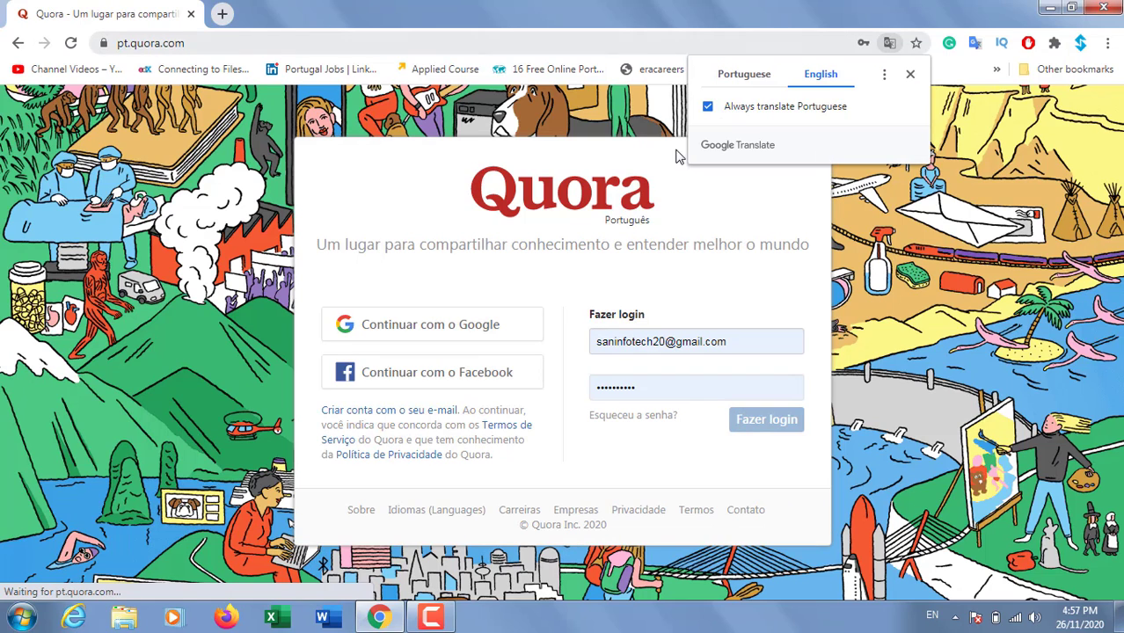
click(909, 74)
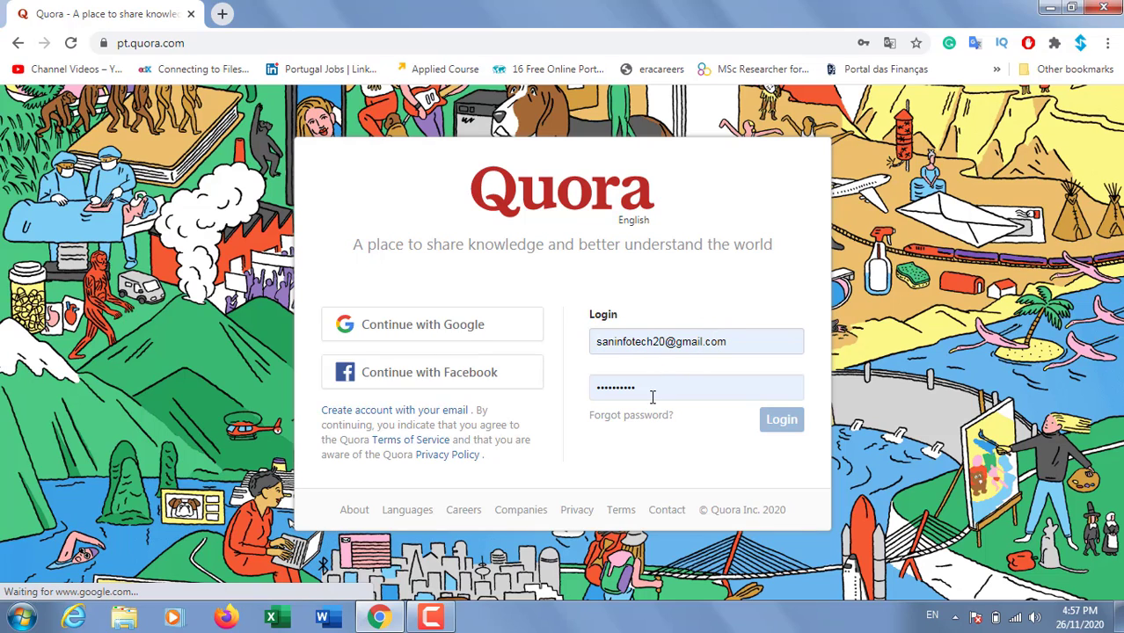
click(698, 441)
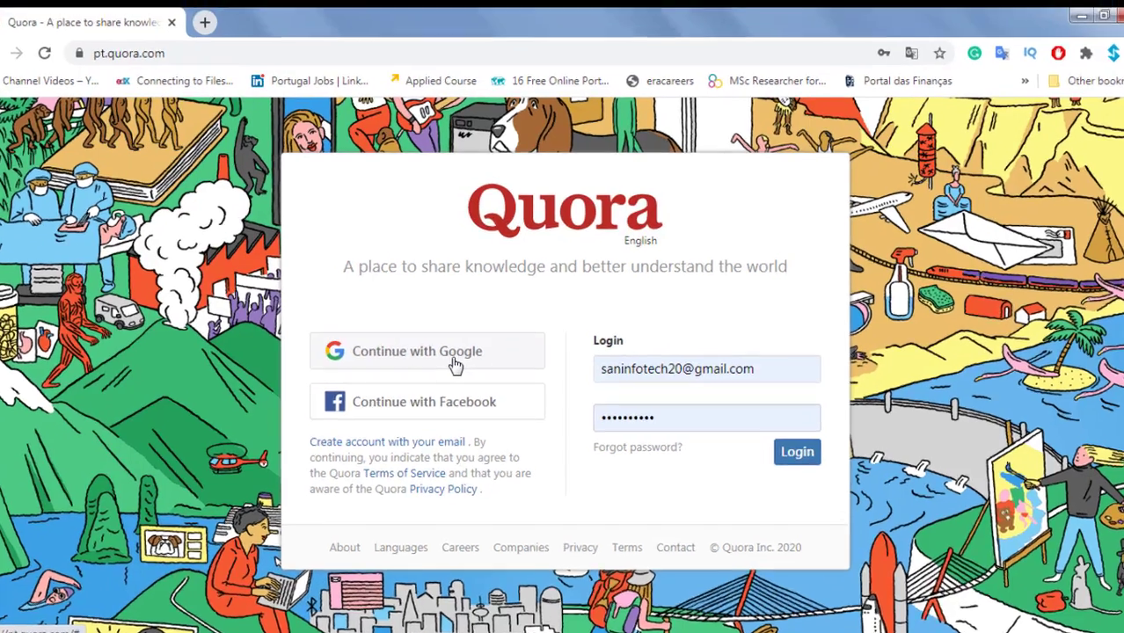
Sign in to Quora with Google, choosing the first listed Google account
click(457, 334)
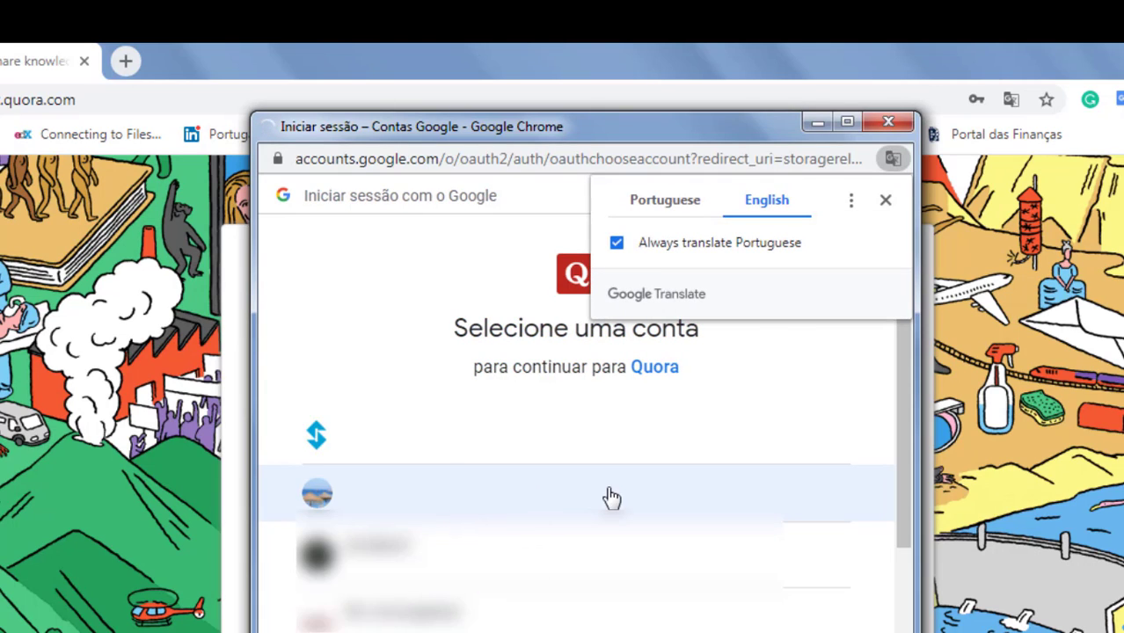
click(885, 201)
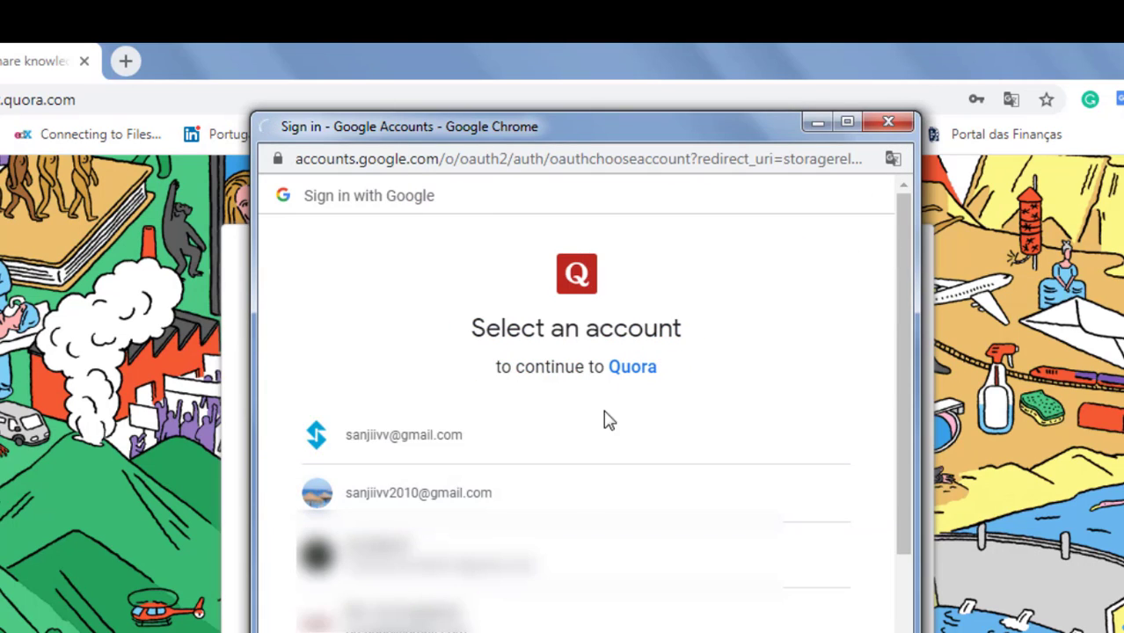
click(475, 437)
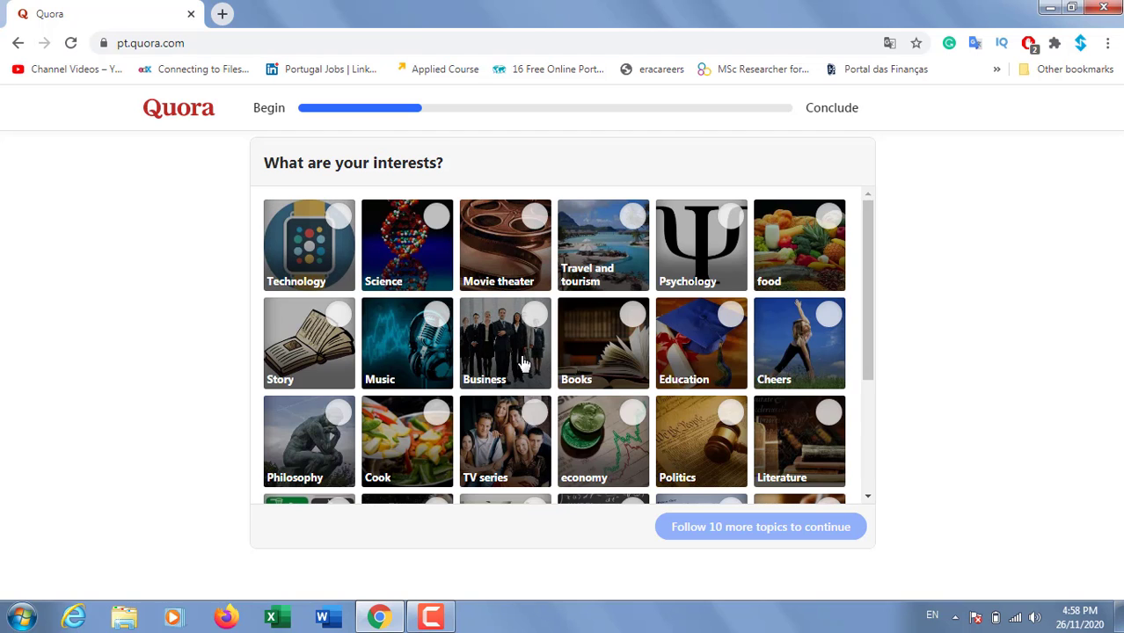
Select Technology and Science as interests and look through the remaining topics
scroll(522, 360, down, 2)
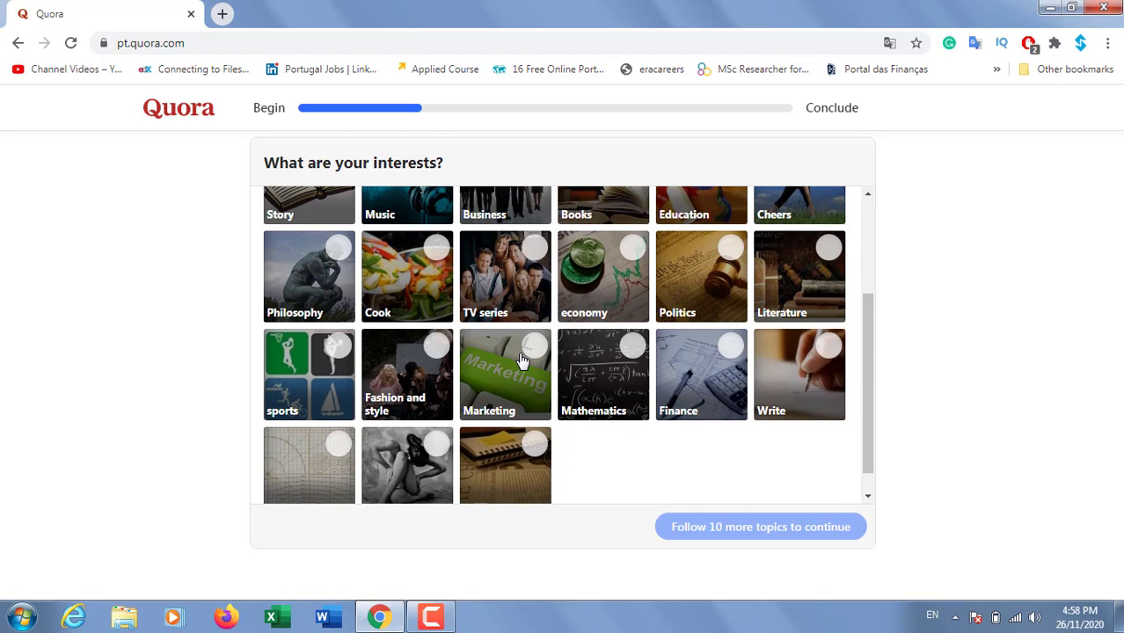
scroll(522, 361, up, 2)
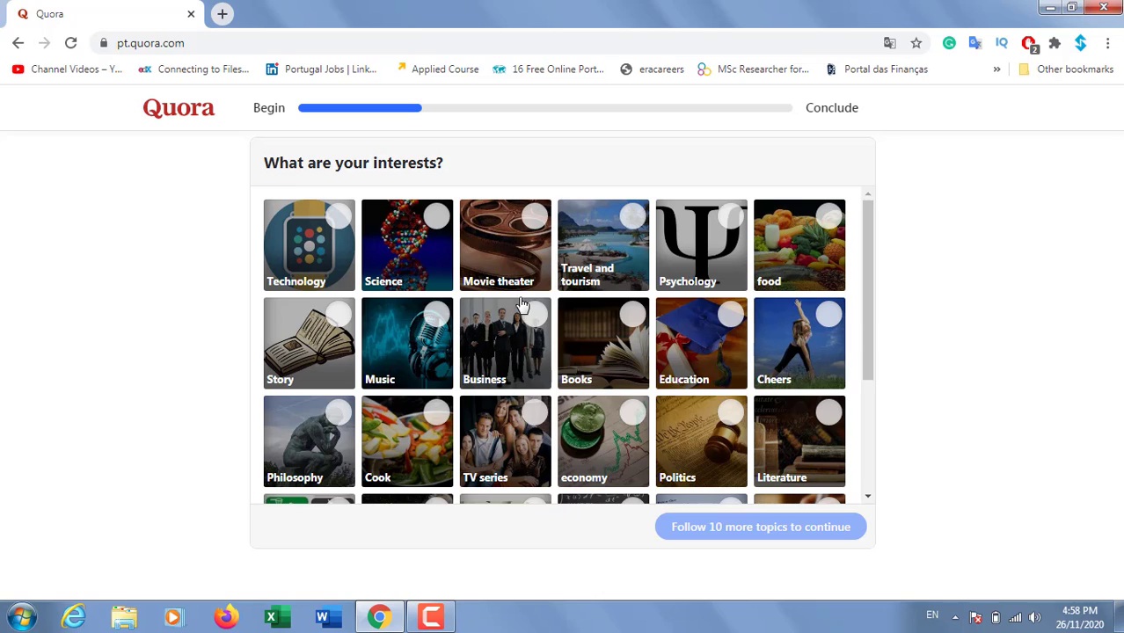
click(339, 228)
click(450, 255)
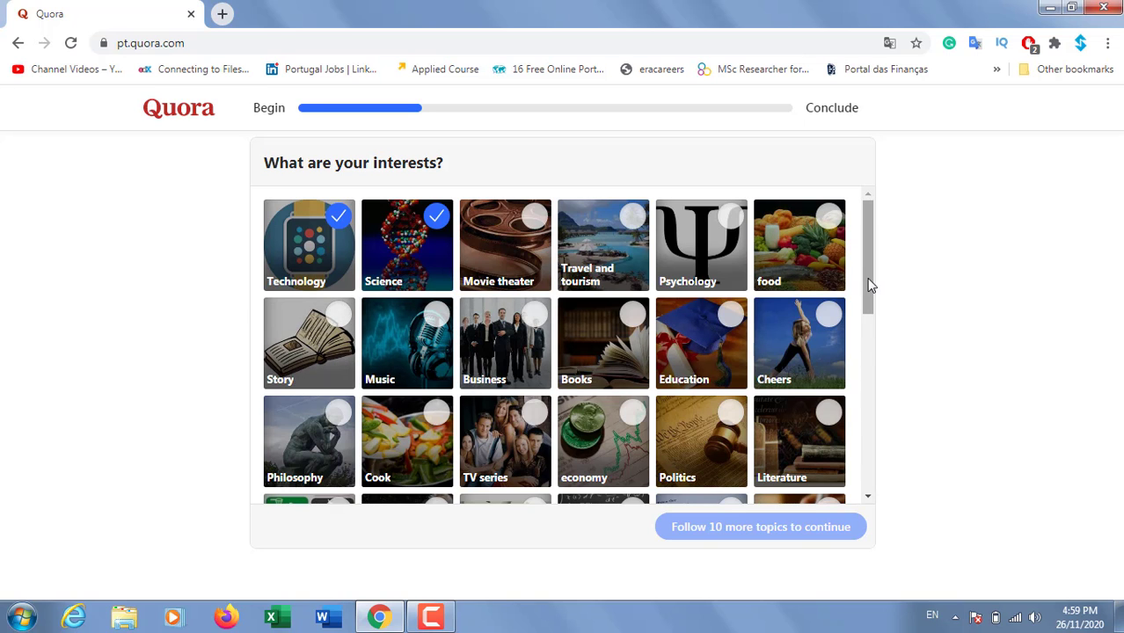
drag(869, 285, 873, 474)
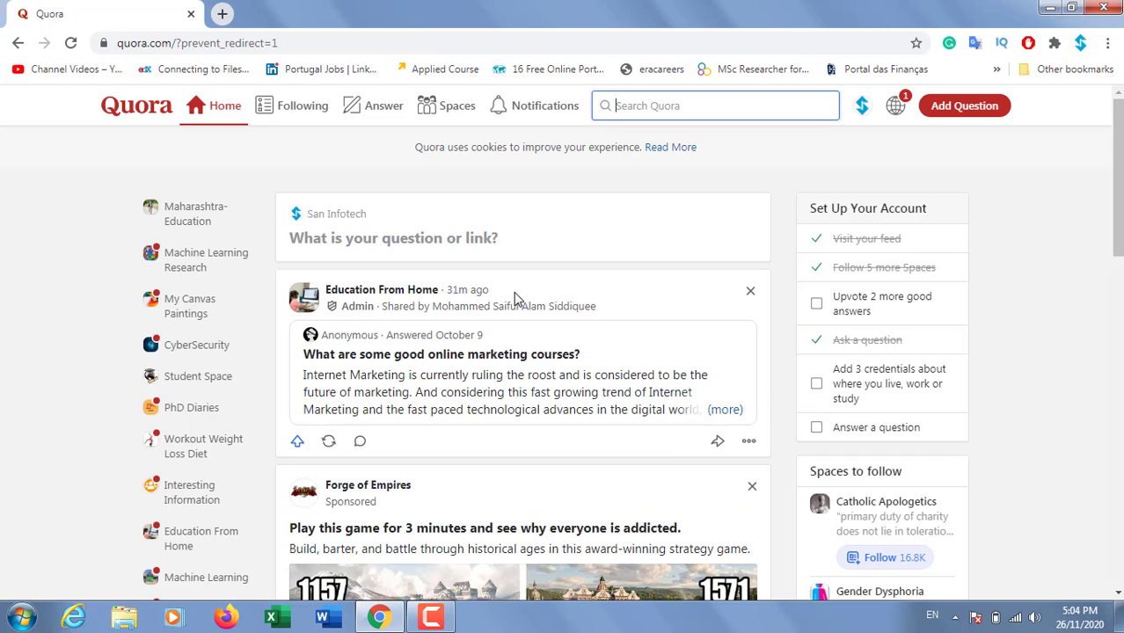
Open the account's language settings and view the quick language switcher, leaving the selected language as it is
click(866, 114)
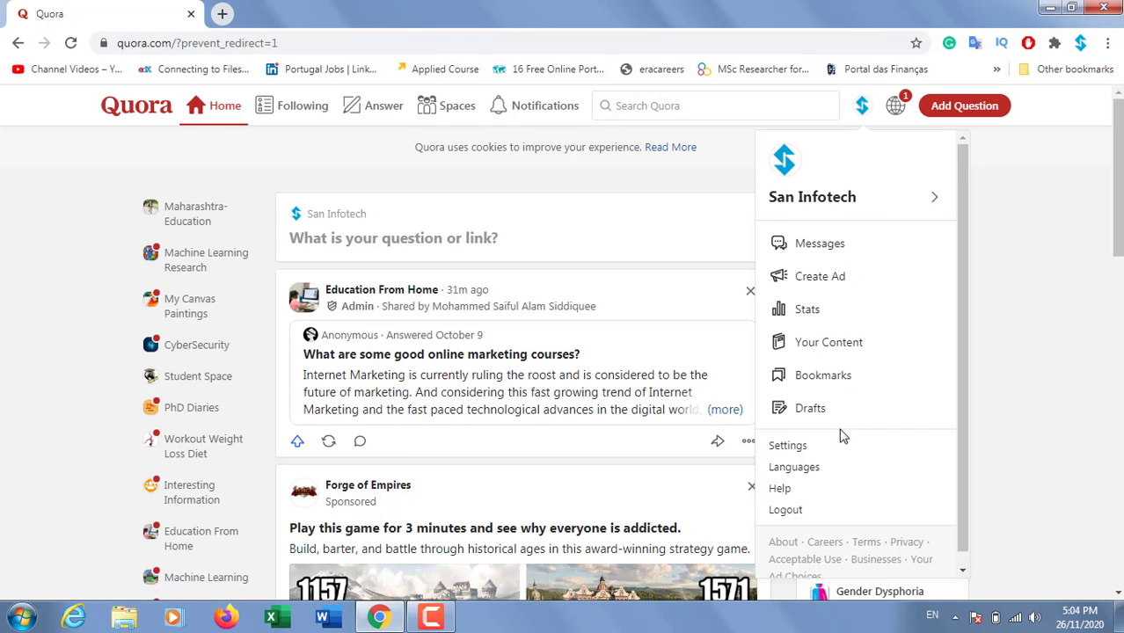
click(801, 473)
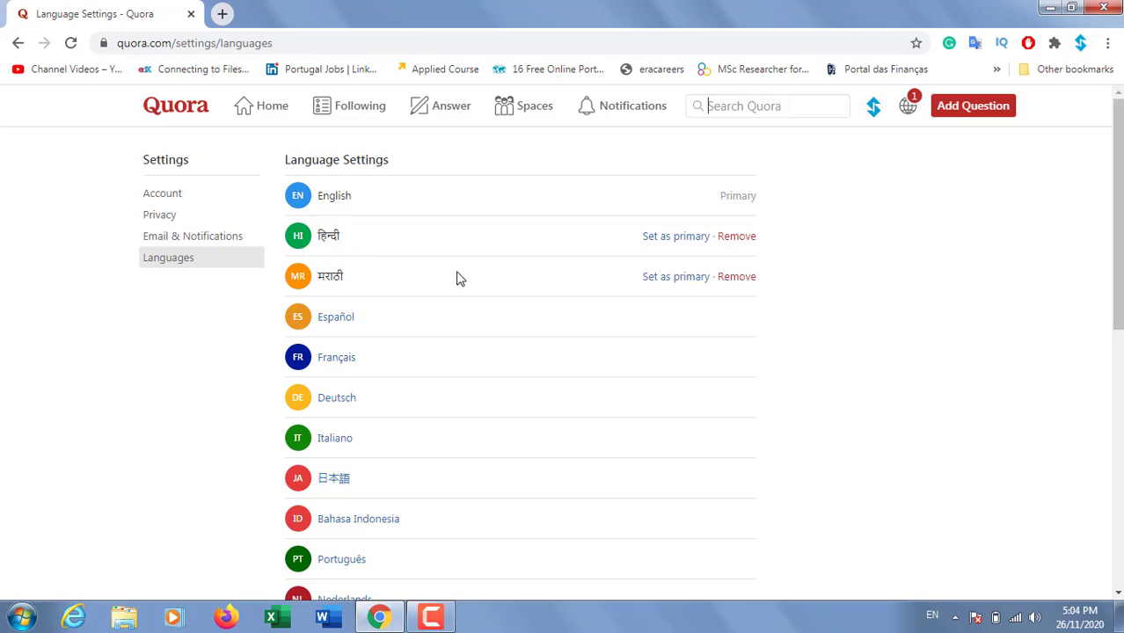
click(911, 109)
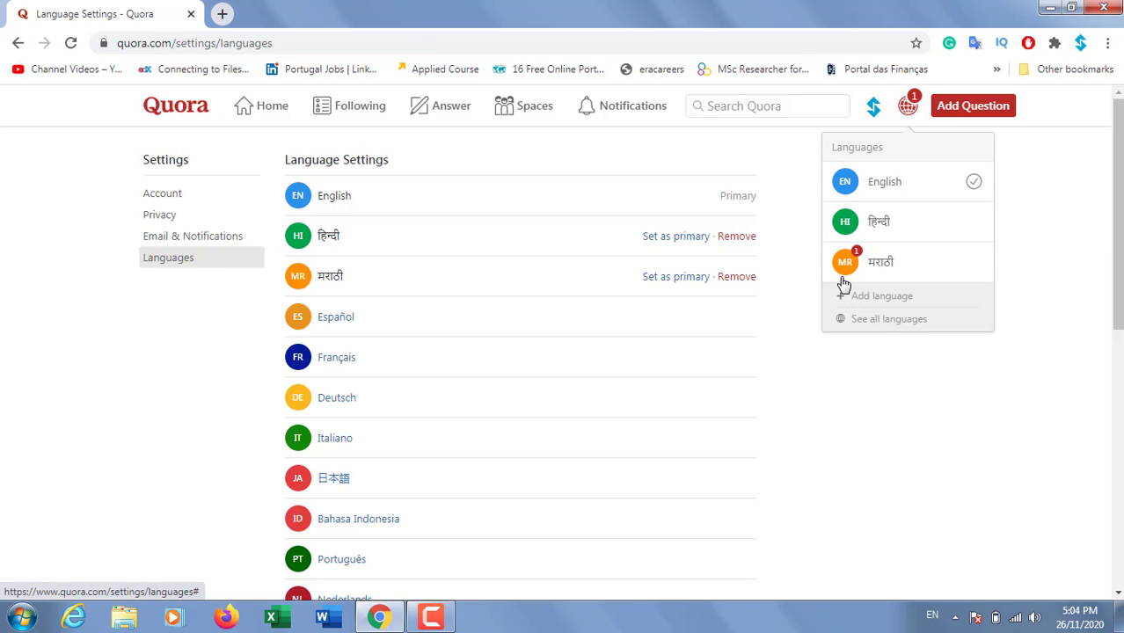
click(187, 138)
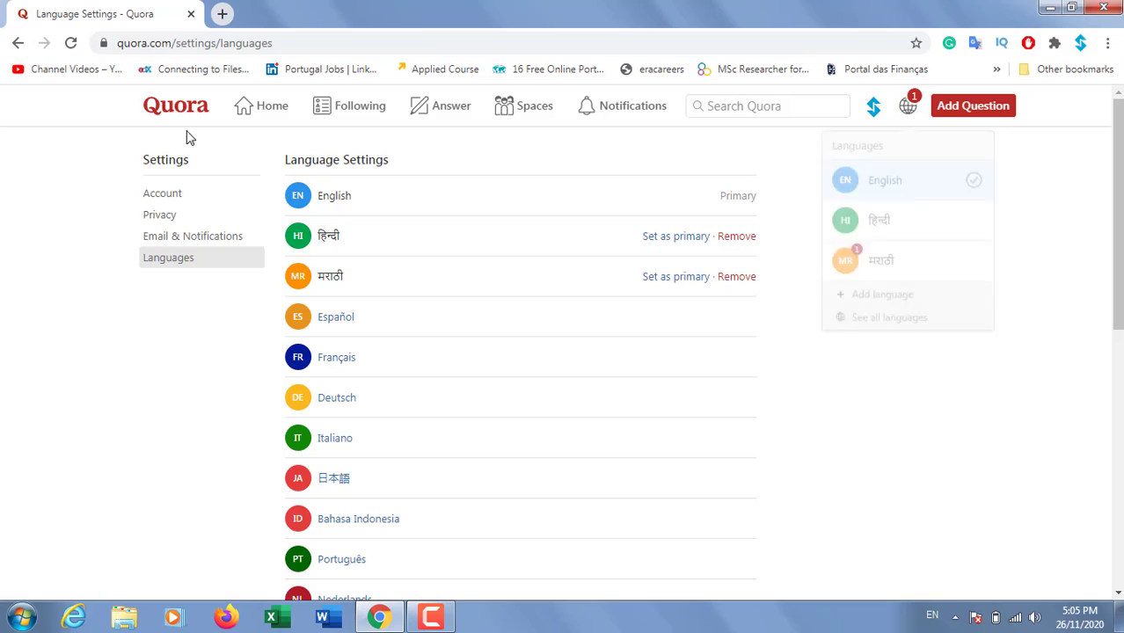
View the Home feed, followed by the Following feed
click(246, 107)
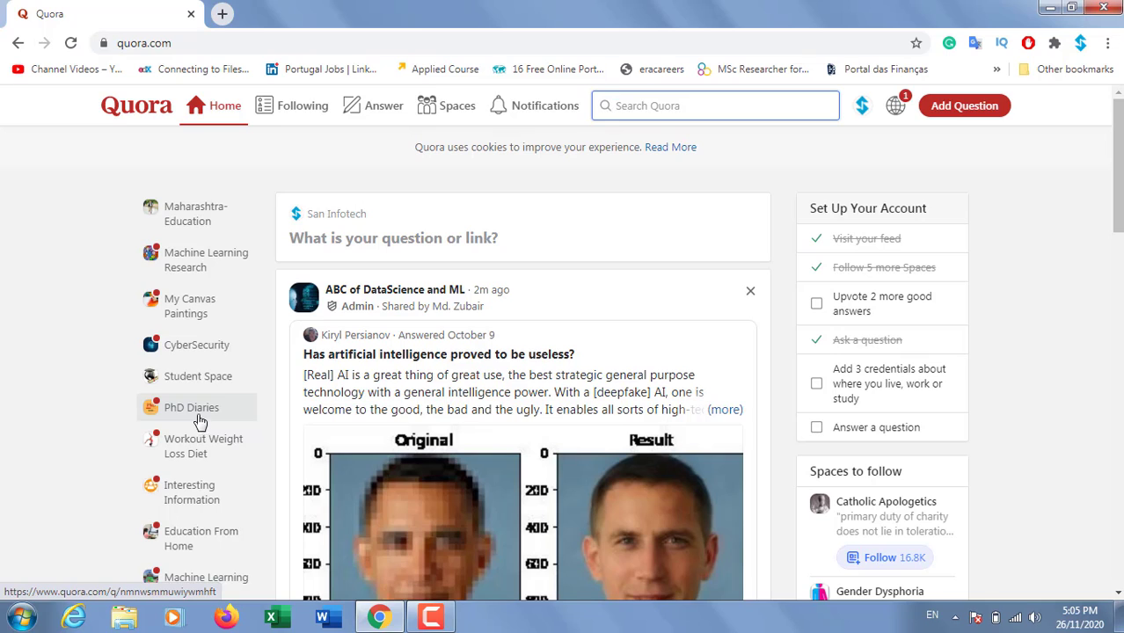
click(299, 105)
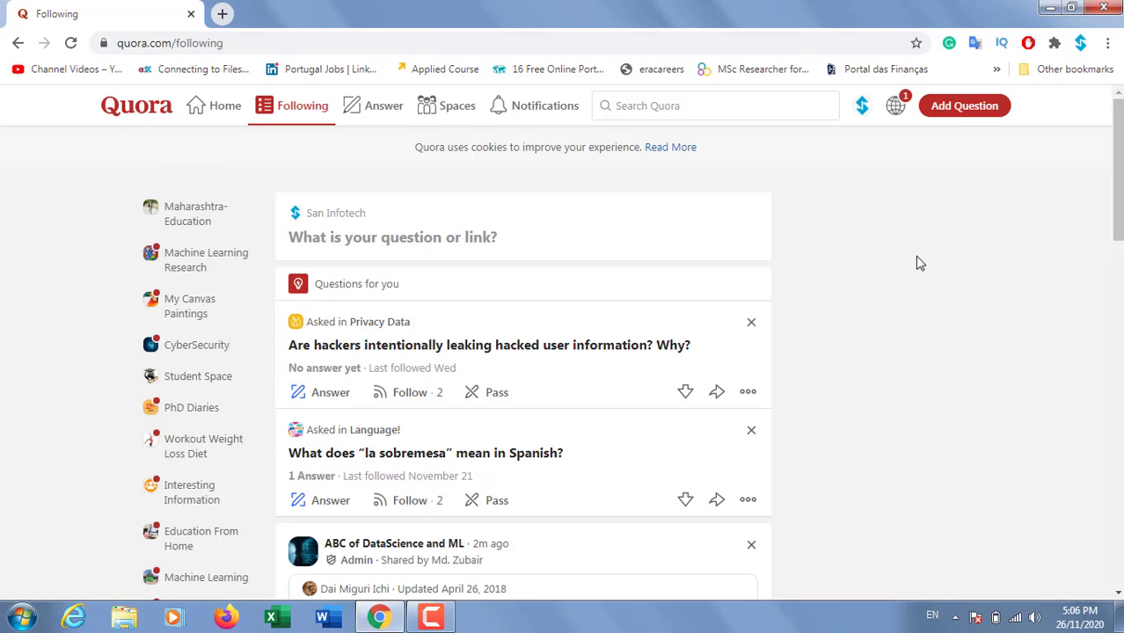
Show the full list of your Spaces and open the Maharashtra-Education Space
click(440, 117)
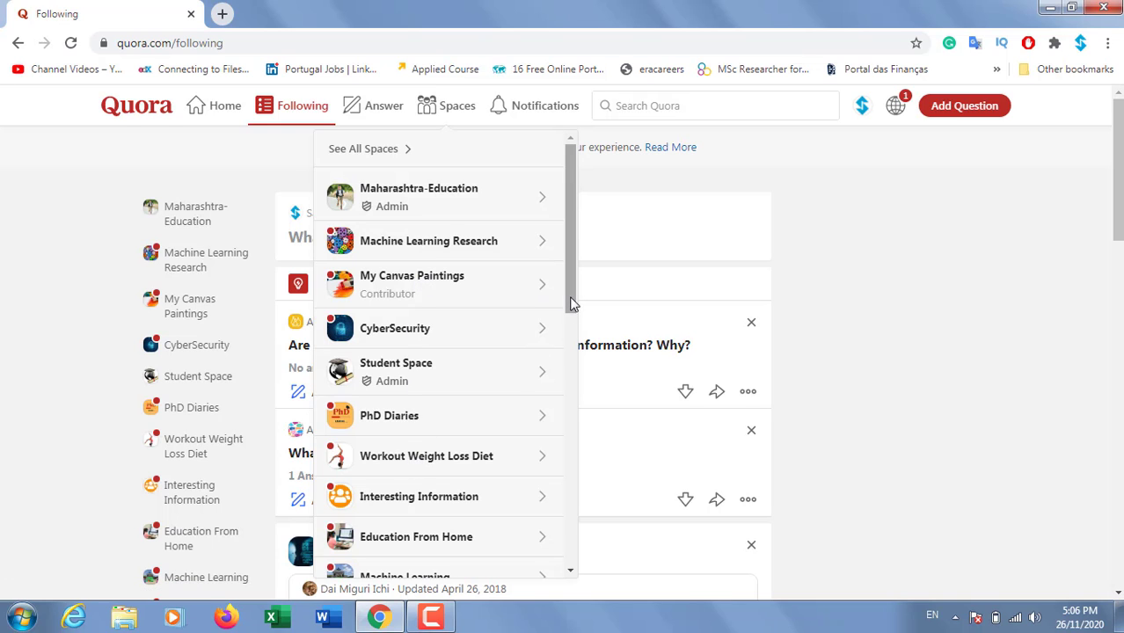
drag(570, 303, 575, 251)
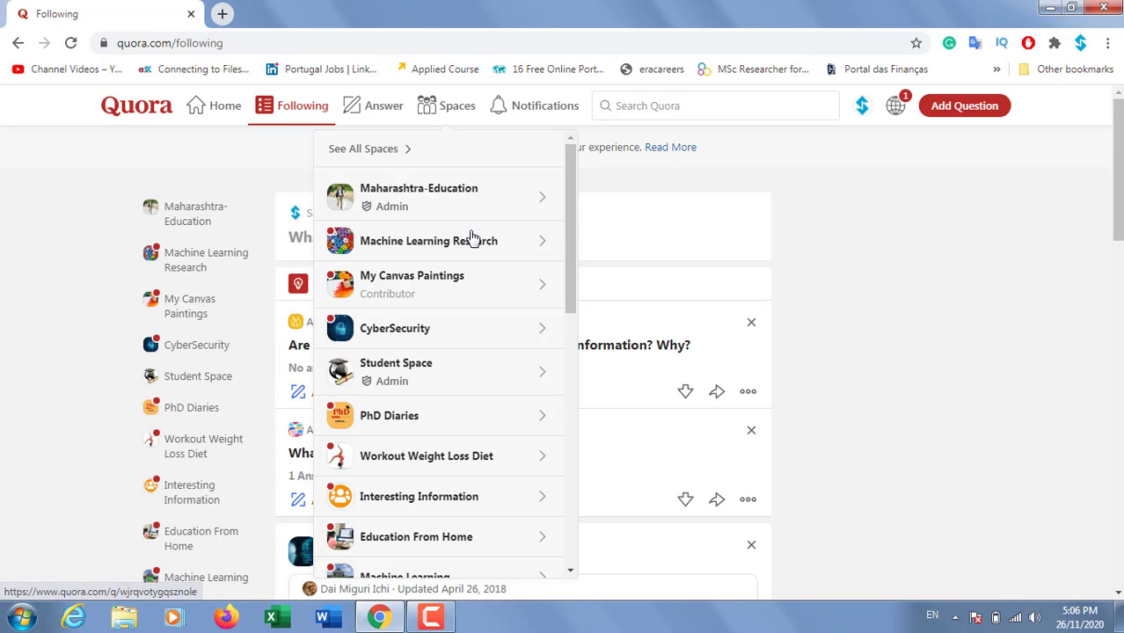
click(368, 149)
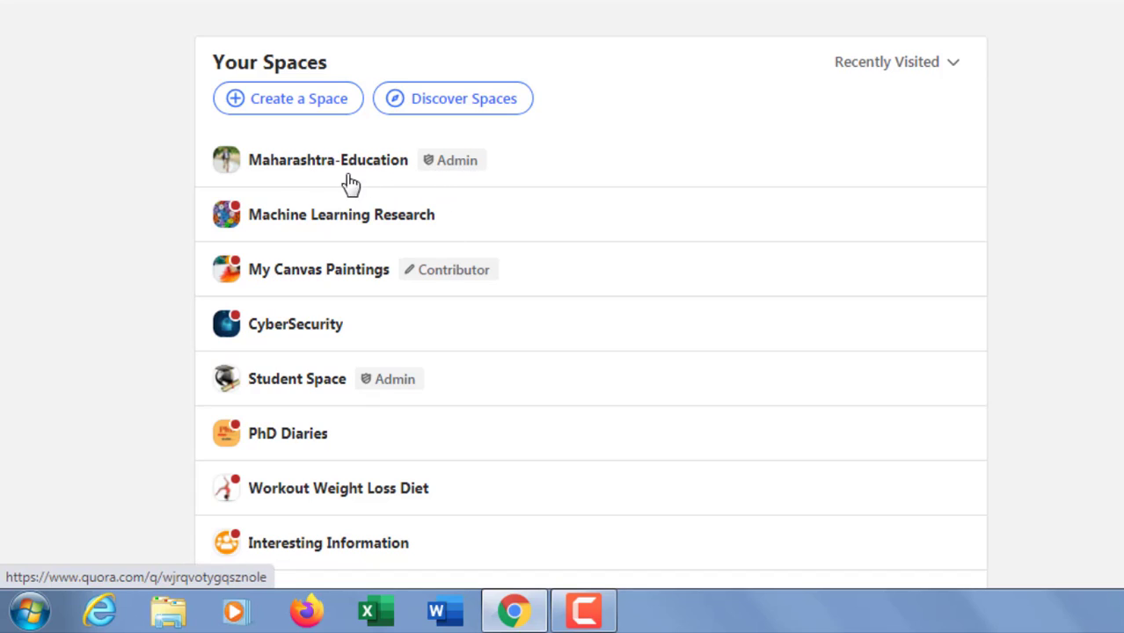
click(303, 173)
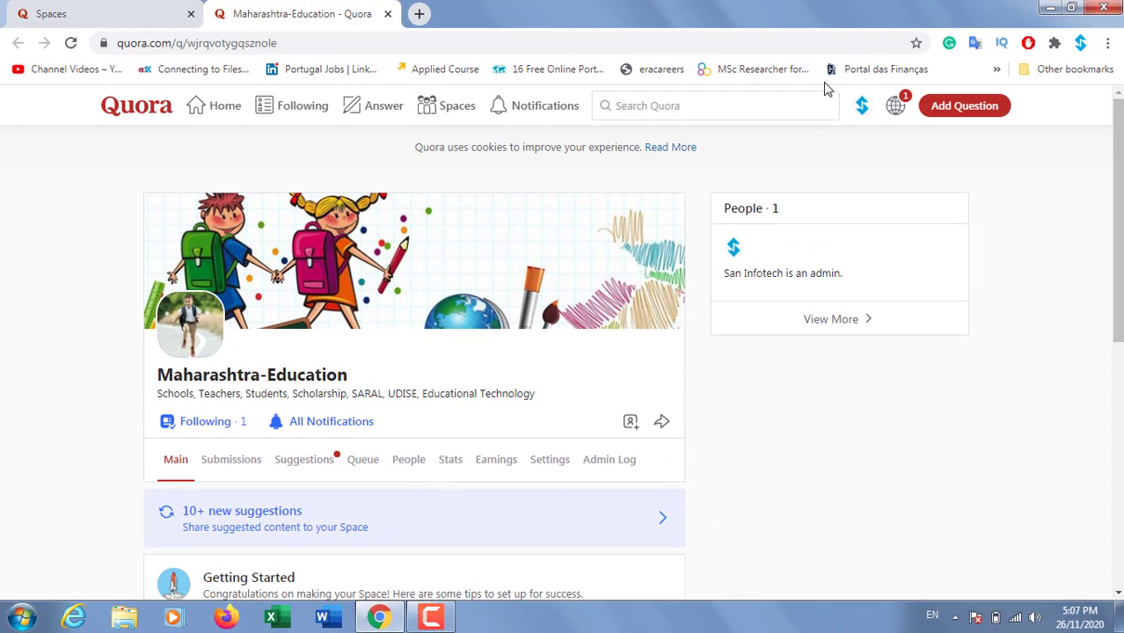
Switch the site language to मराठी and open the महाराष्ट्र : शिक्षण क्षेत्र Space from the Spaces page
click(903, 109)
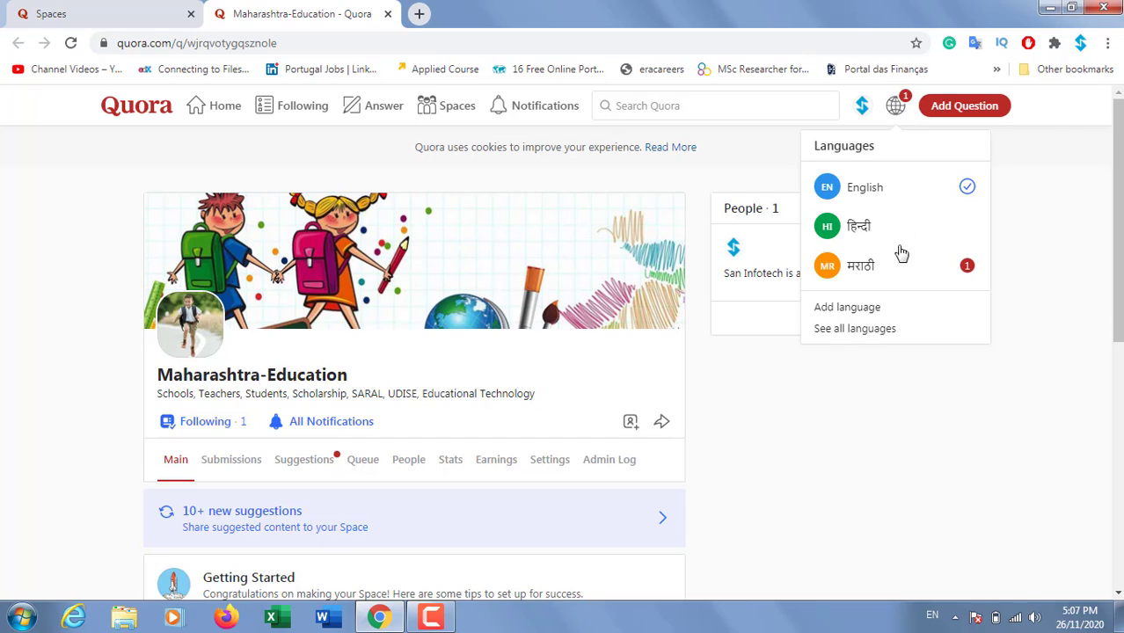
click(883, 271)
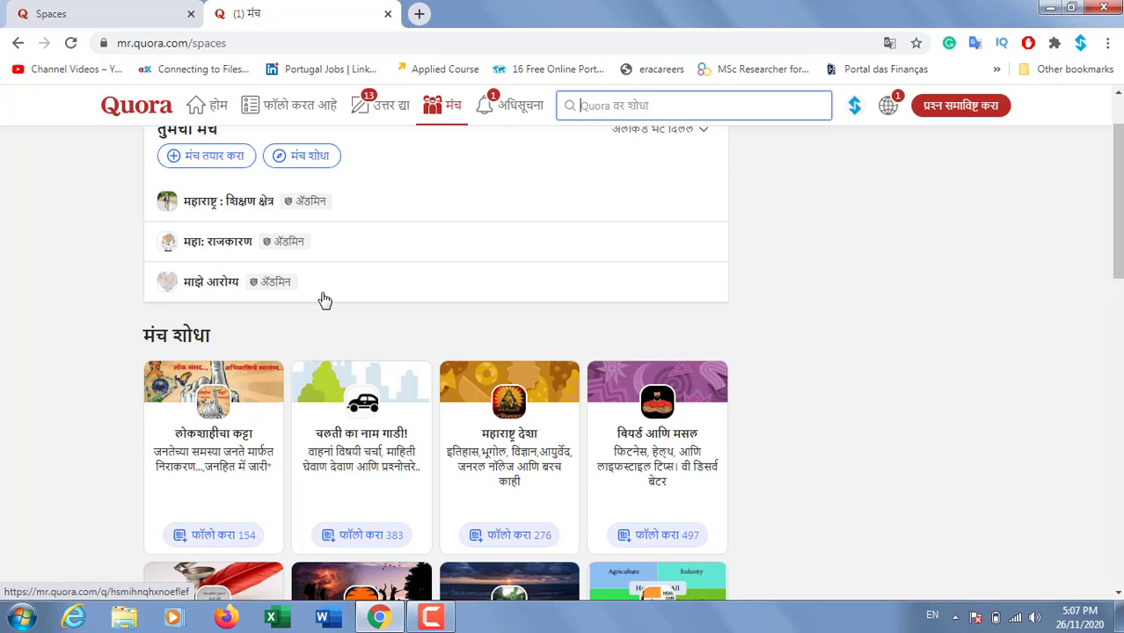
scroll(323, 299, up, 1)
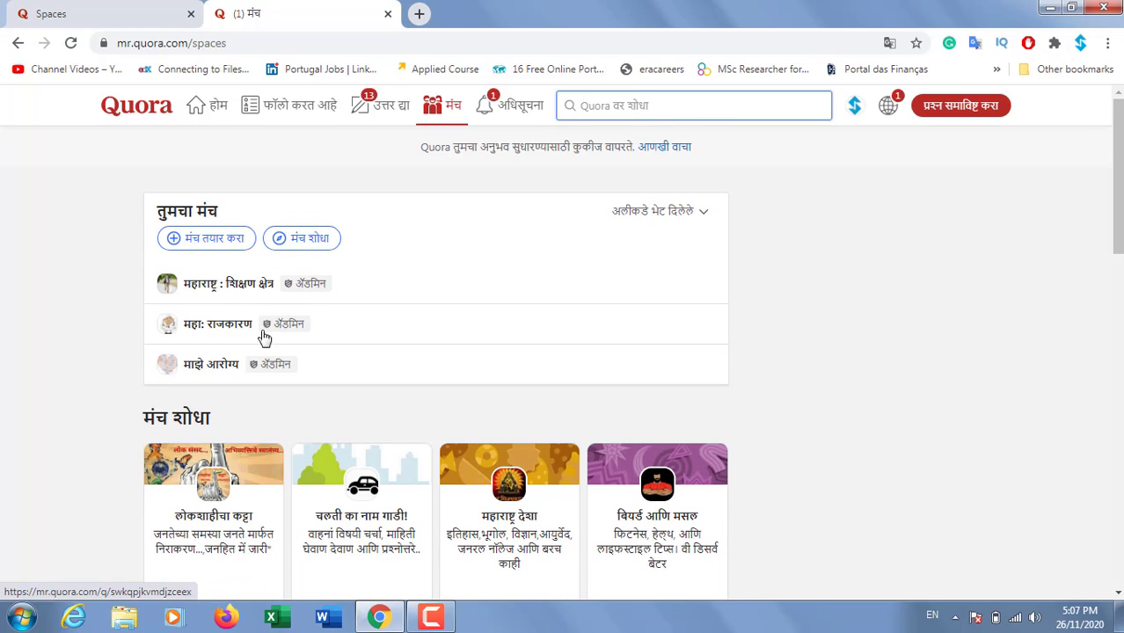
scroll(307, 359, down, 3)
scroll(242, 351, up, 3)
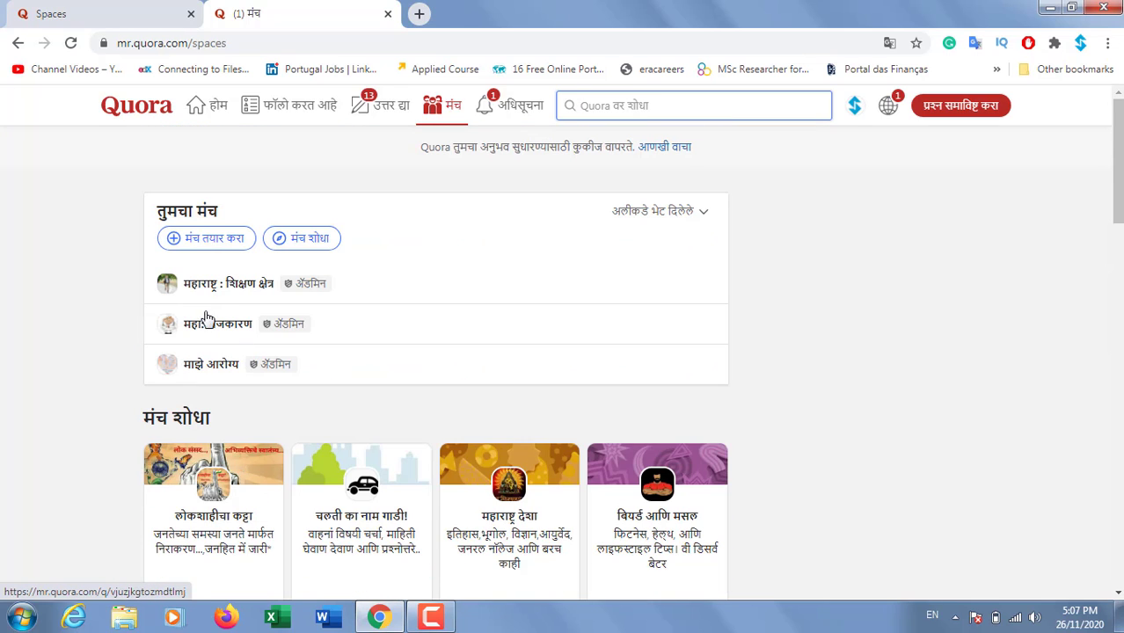
click(199, 288)
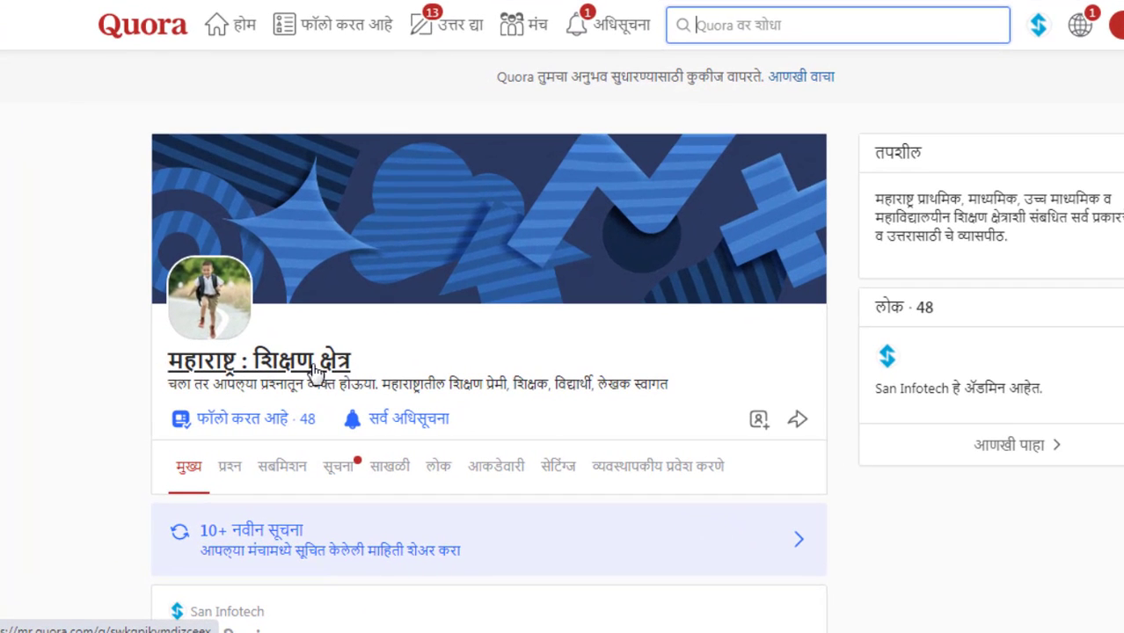
Look through the महाराष्ट्र : शिक्षण क्षेत्र Space, from its header and sections down to its posts and unanswered questions
scroll(338, 368, down, 1)
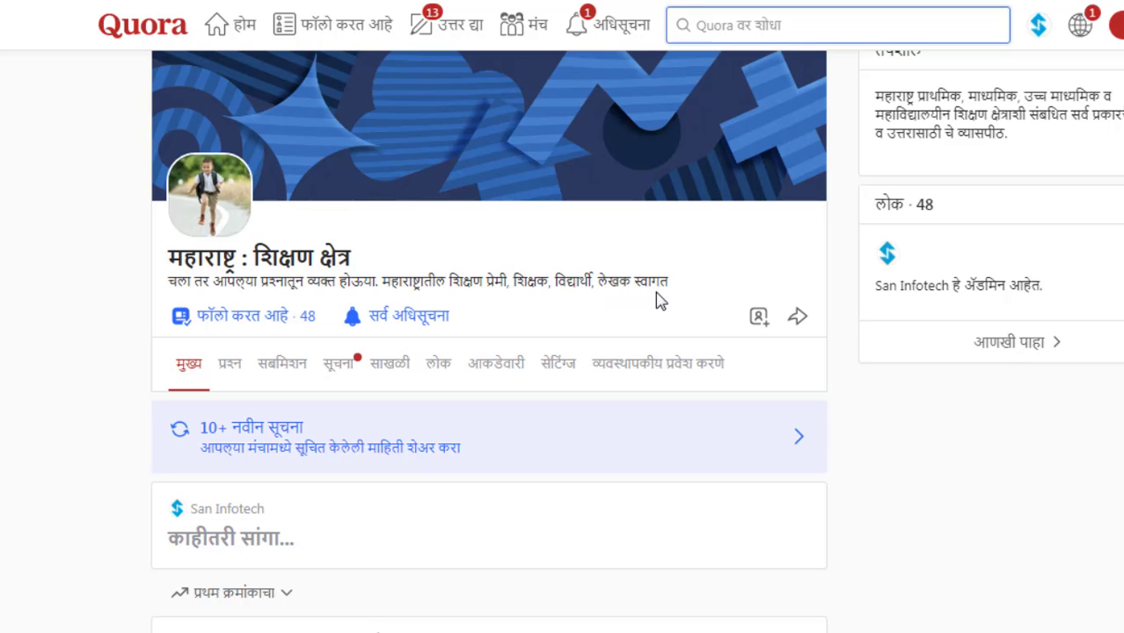
scroll(656, 301, down, 2)
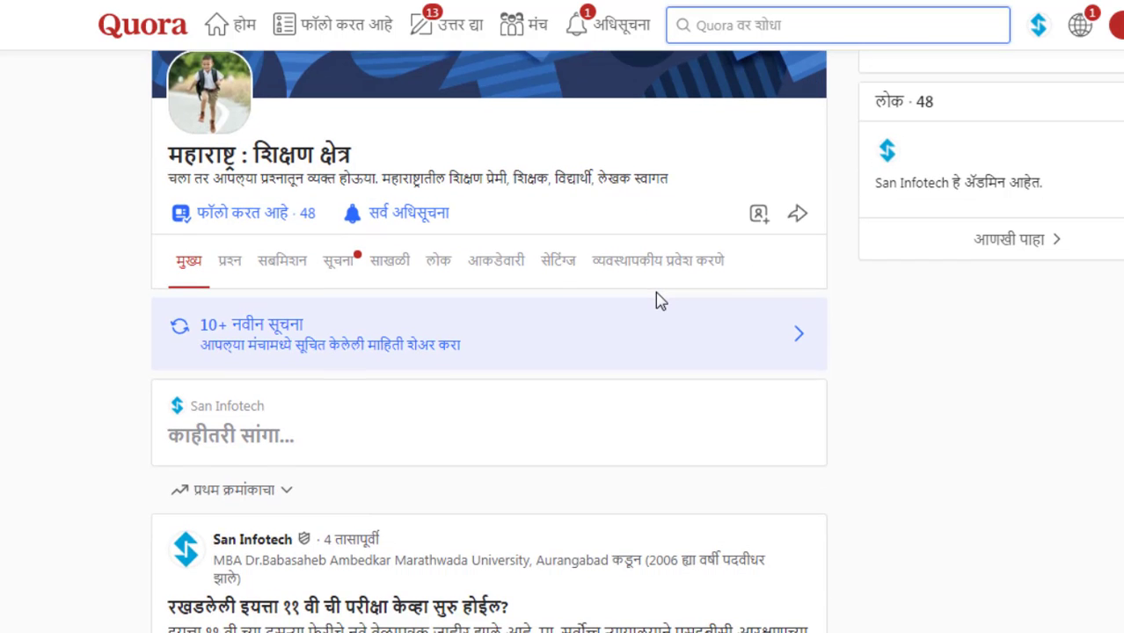
scroll(657, 301, up, 1)
scroll(637, 320, down, 2)
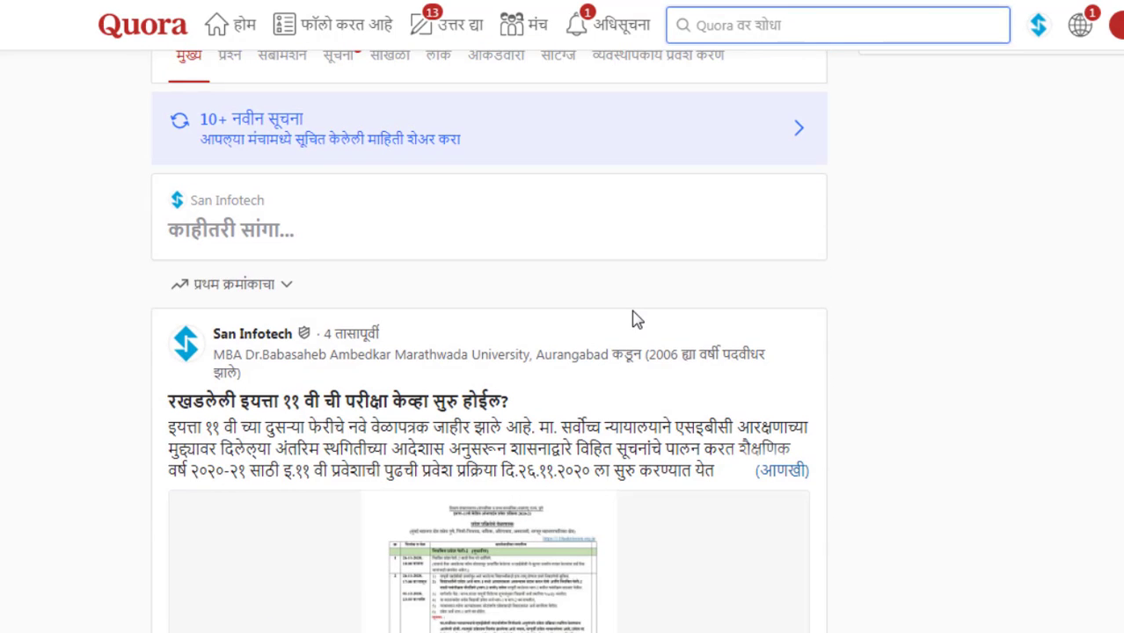
scroll(636, 320, down, 2)
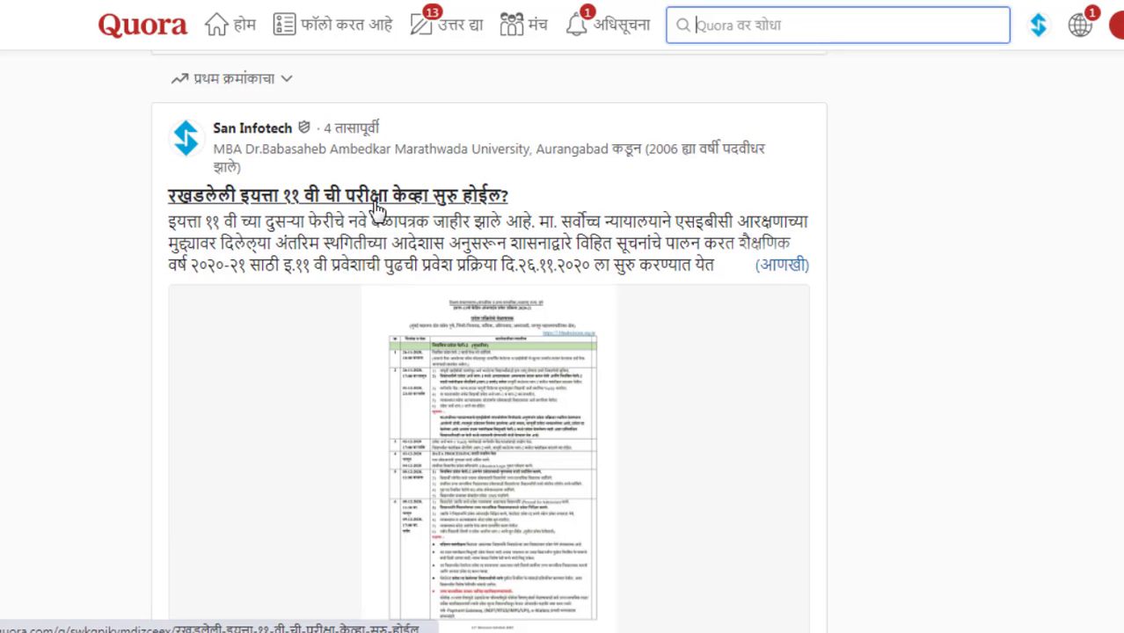
scroll(563, 230, down, 5)
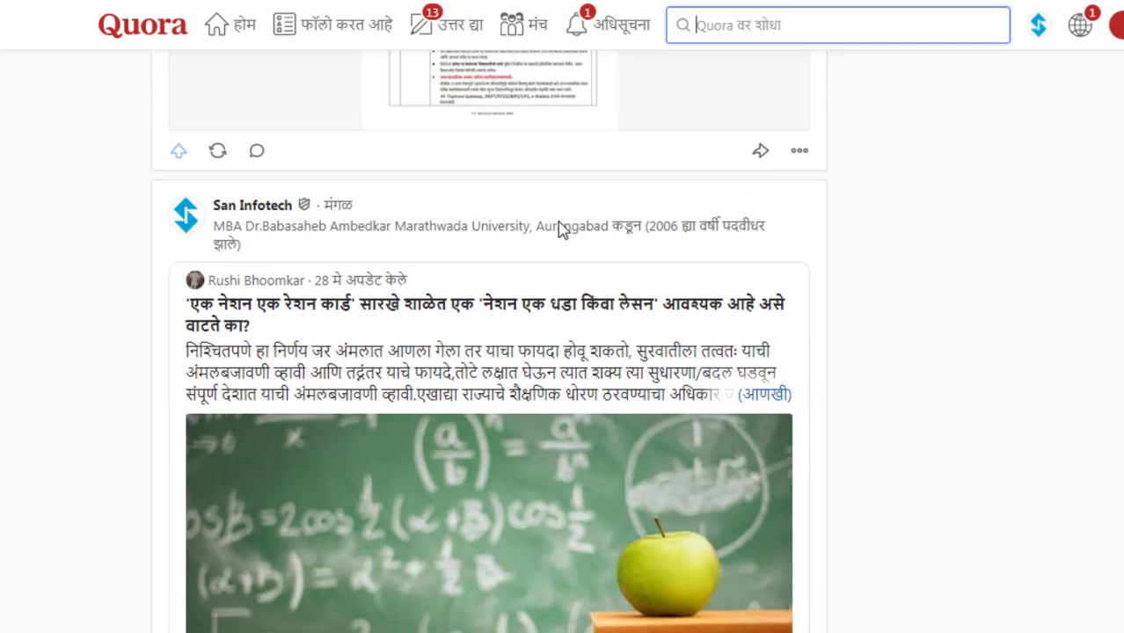
scroll(562, 231, down, 4)
scroll(532, 226, up, 4)
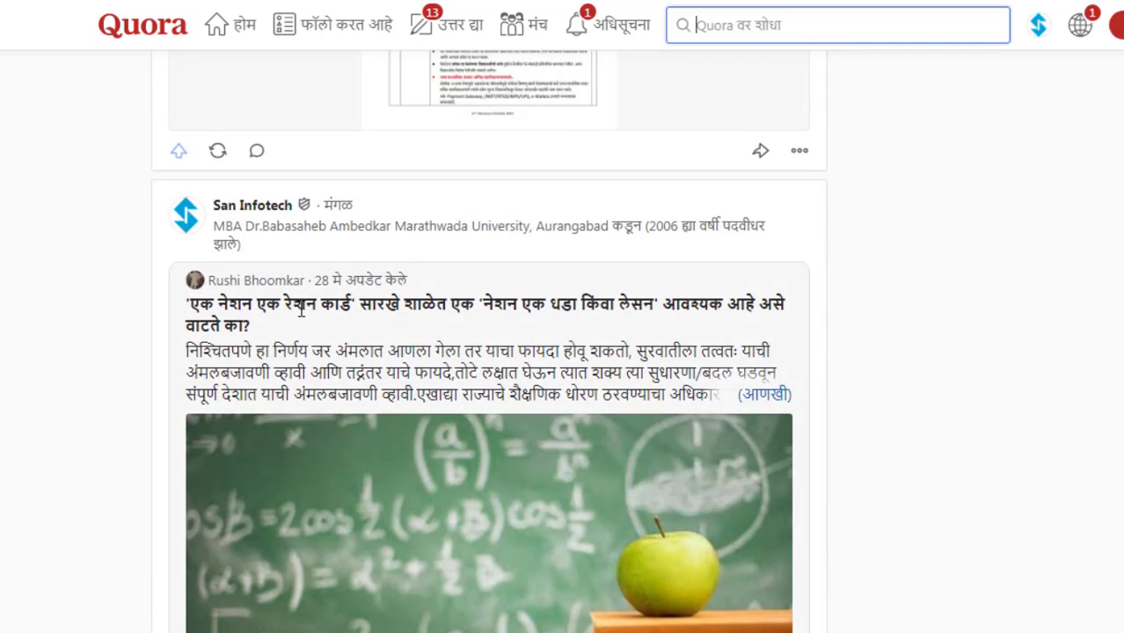
scroll(302, 311, down, 6)
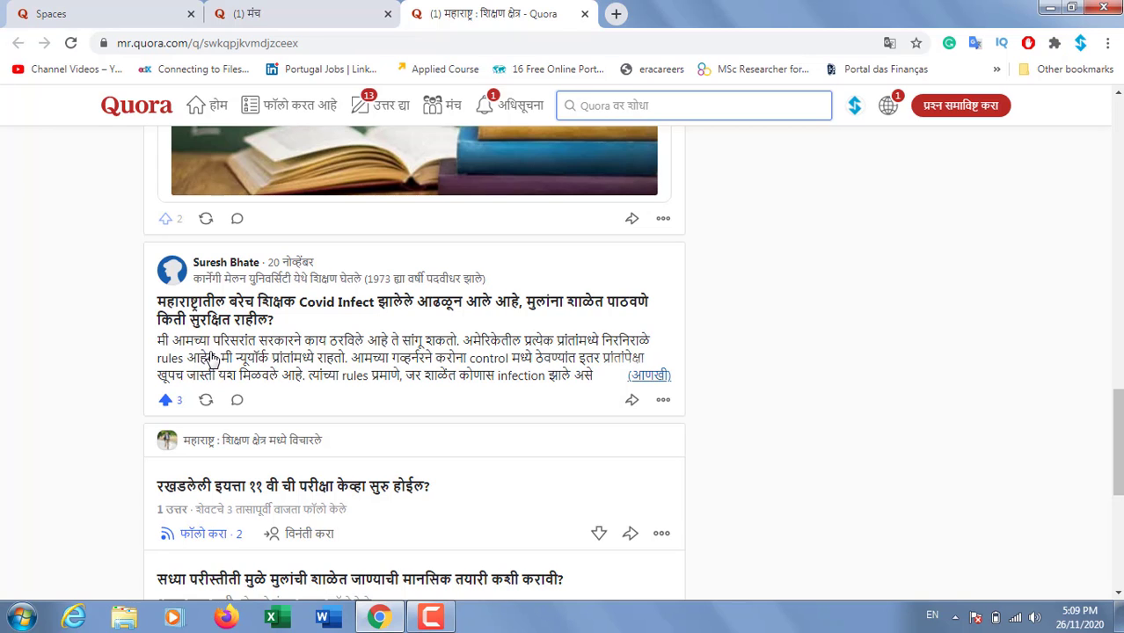
scroll(211, 357, down, 5)
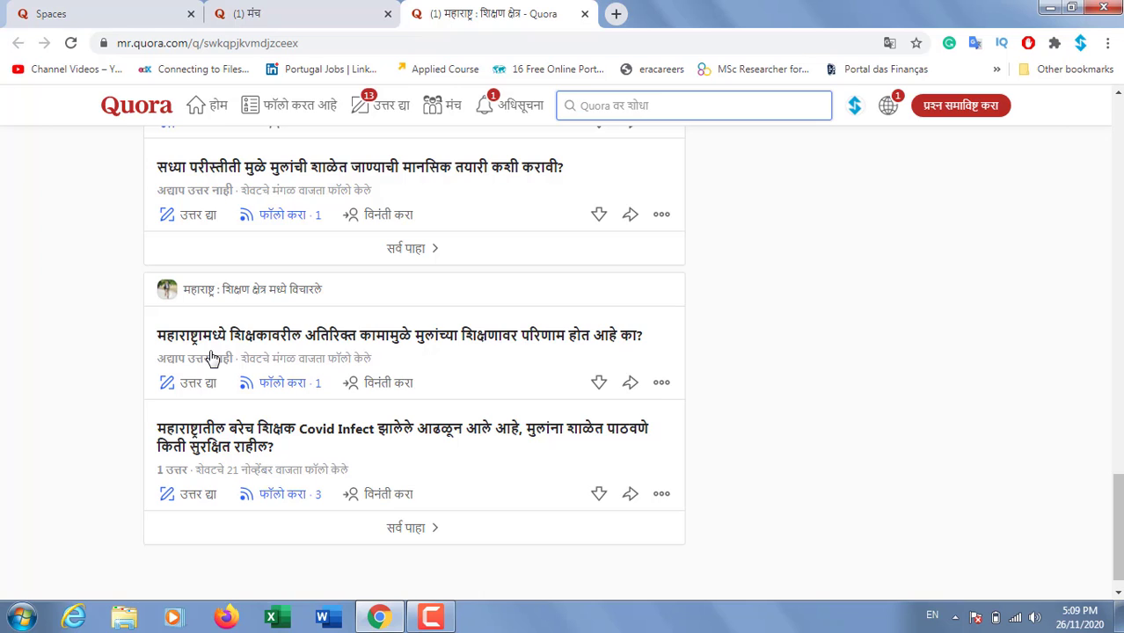
scroll(211, 358, up, 10)
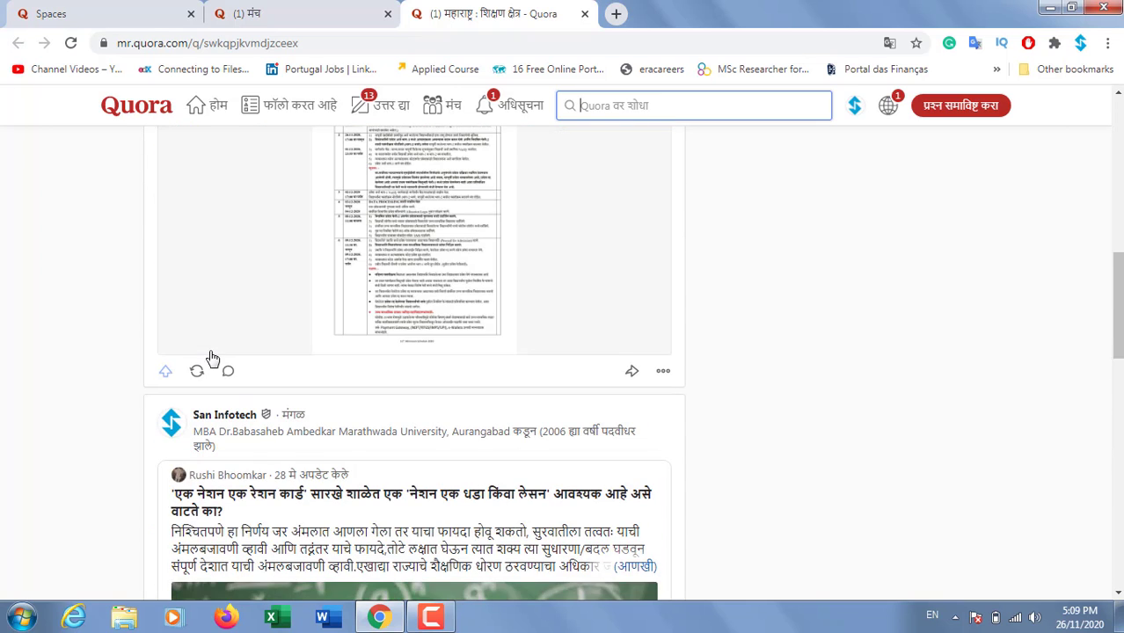
scroll(211, 357, up, 8)
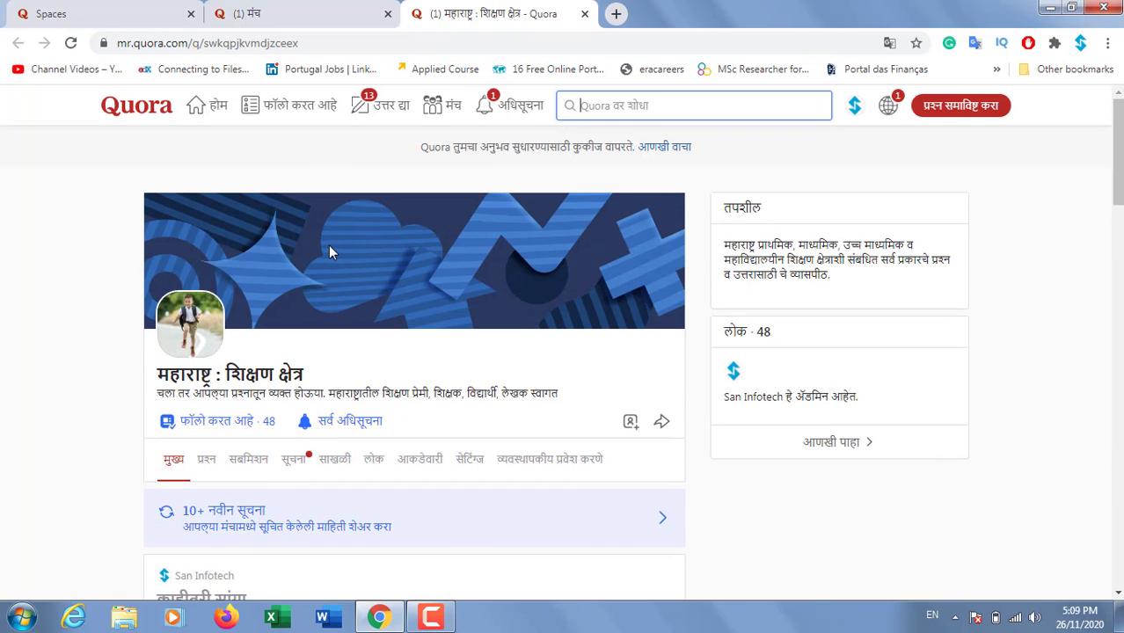
scroll(395, 389, down, 1)
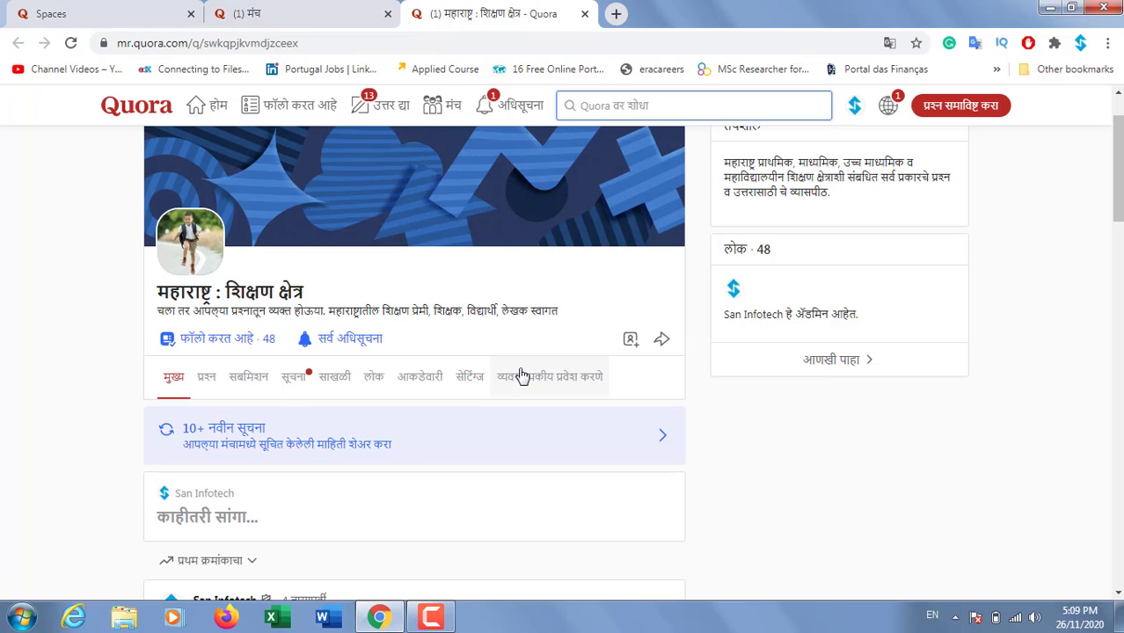
scroll(443, 349, up, 1)
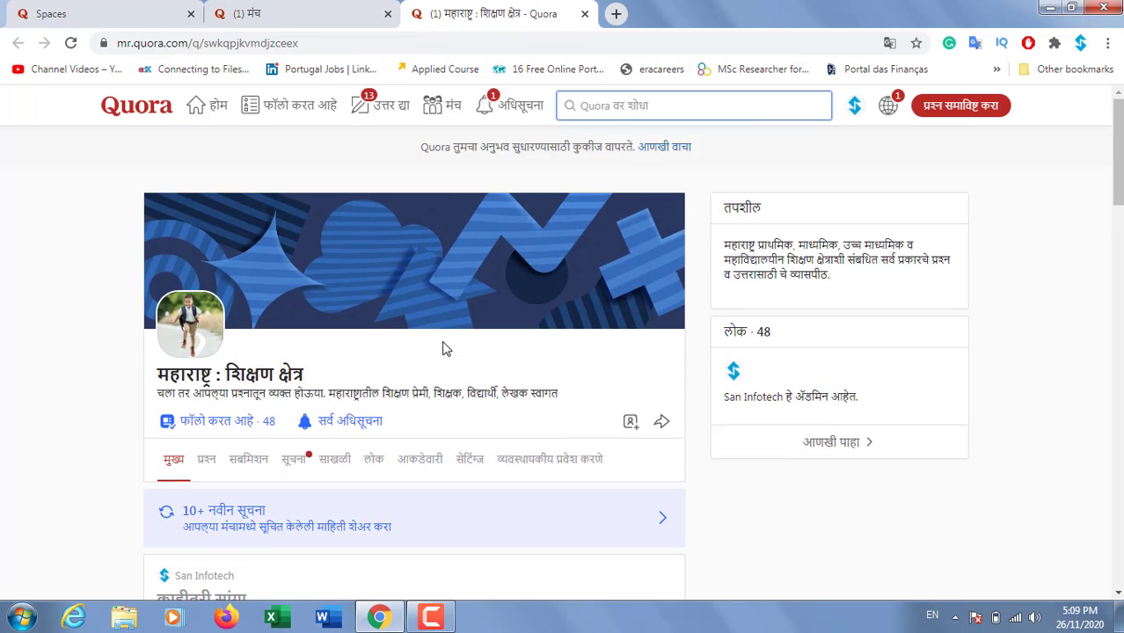
Go to the Marathi home feed and open the page listing all your Spaces
click(203, 111)
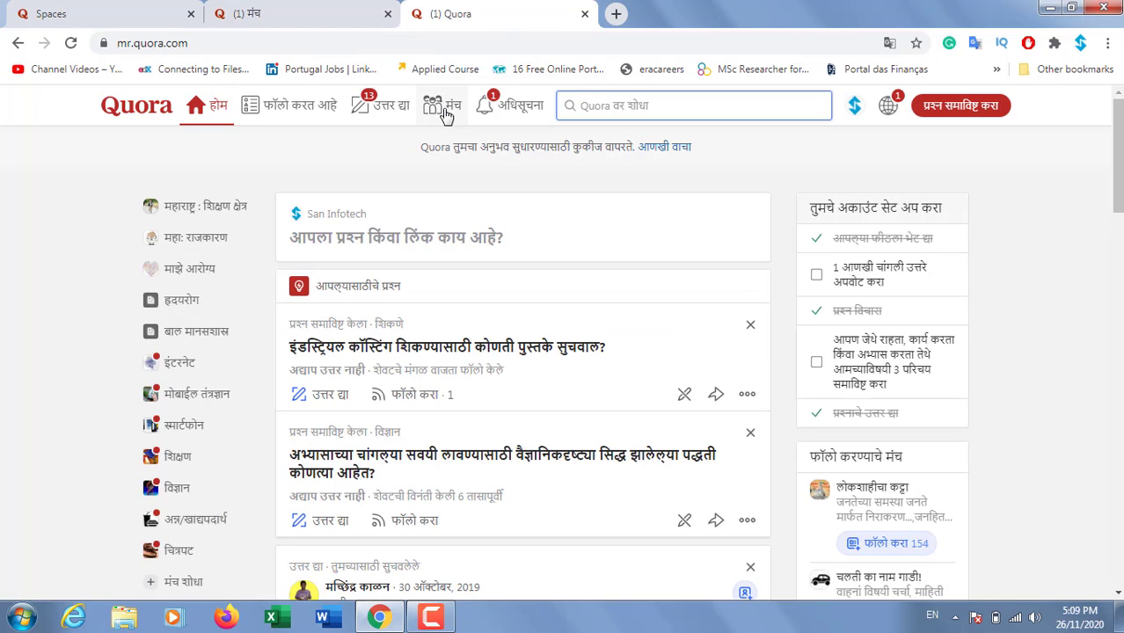
click(446, 115)
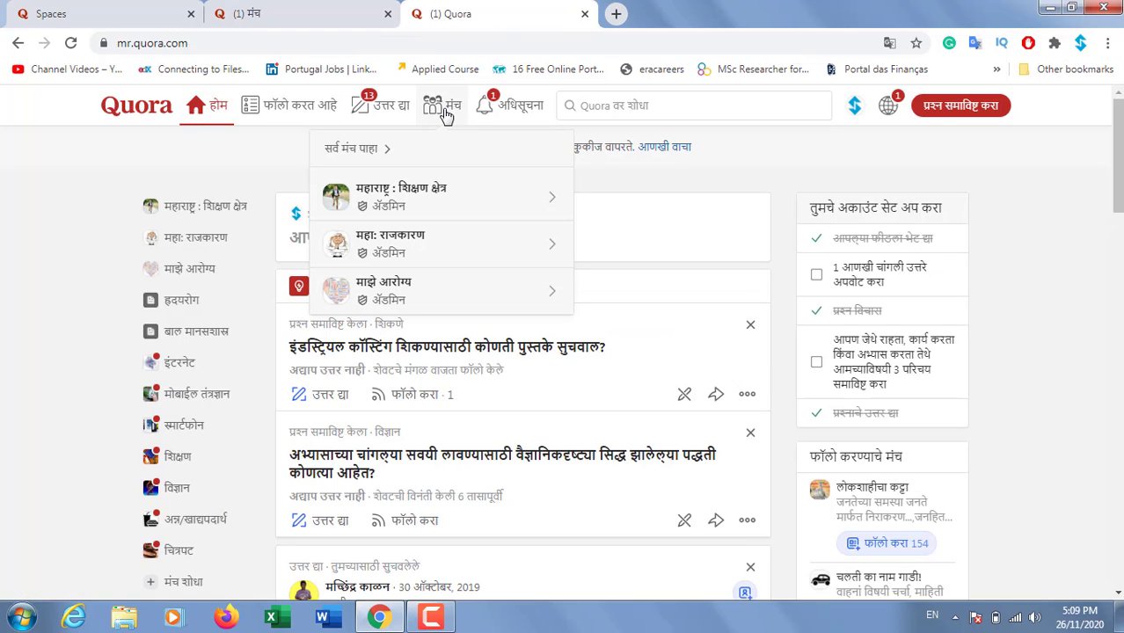
click(363, 149)
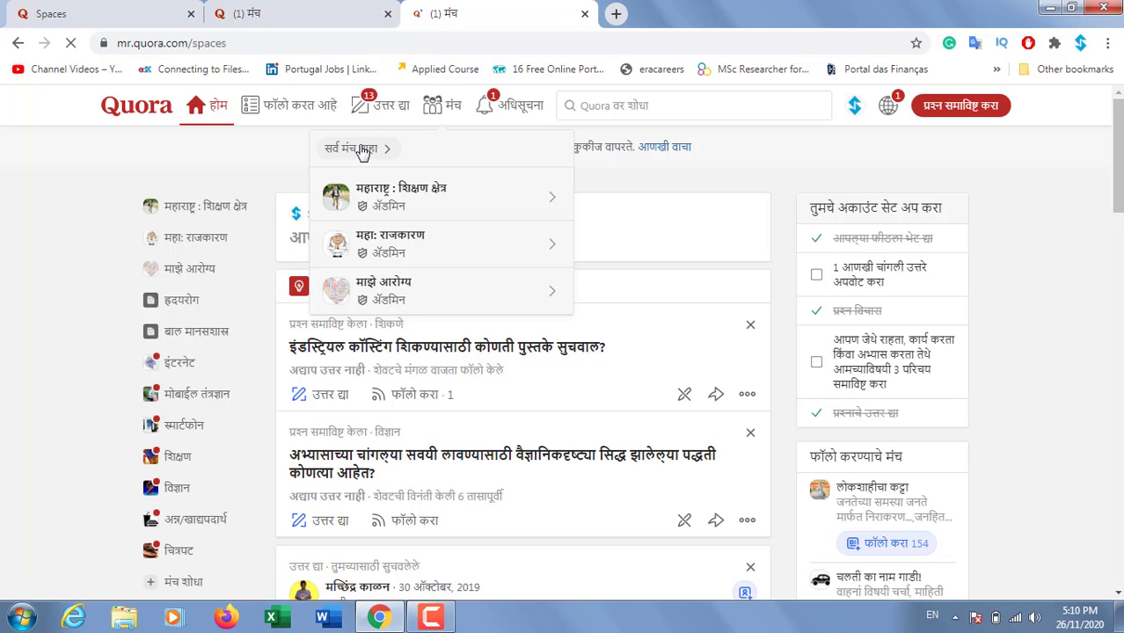
key(F9)
key(F9)
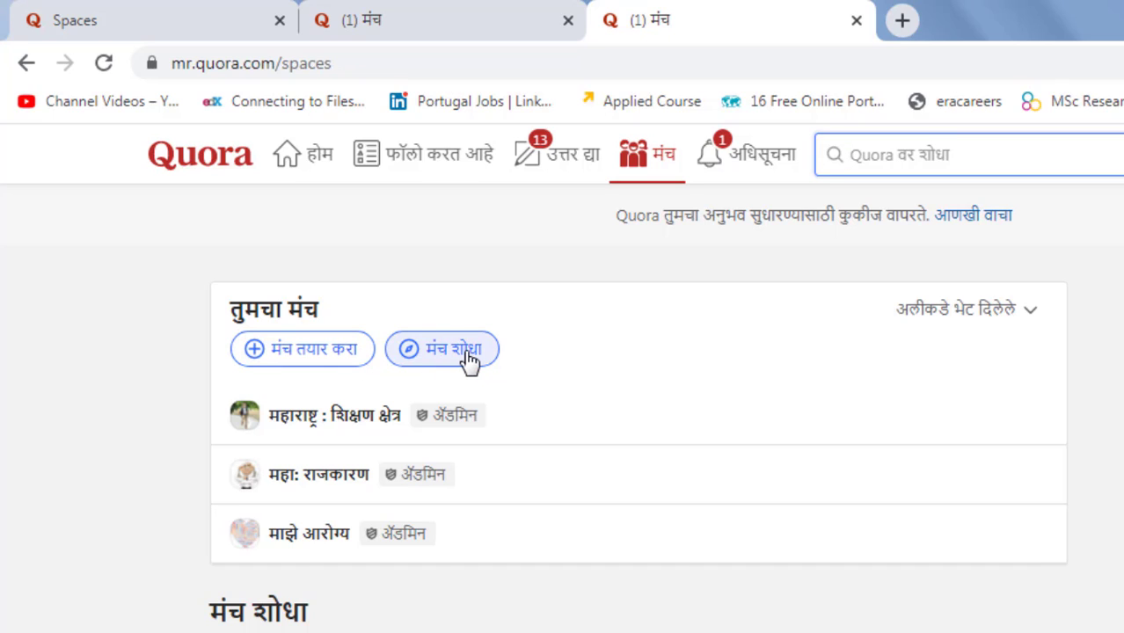
Create a Space named सफर जगाची with the description "प्रवास, प्रदेशागमान, सहल, भटकंती इत्यादी"
click(252, 356)
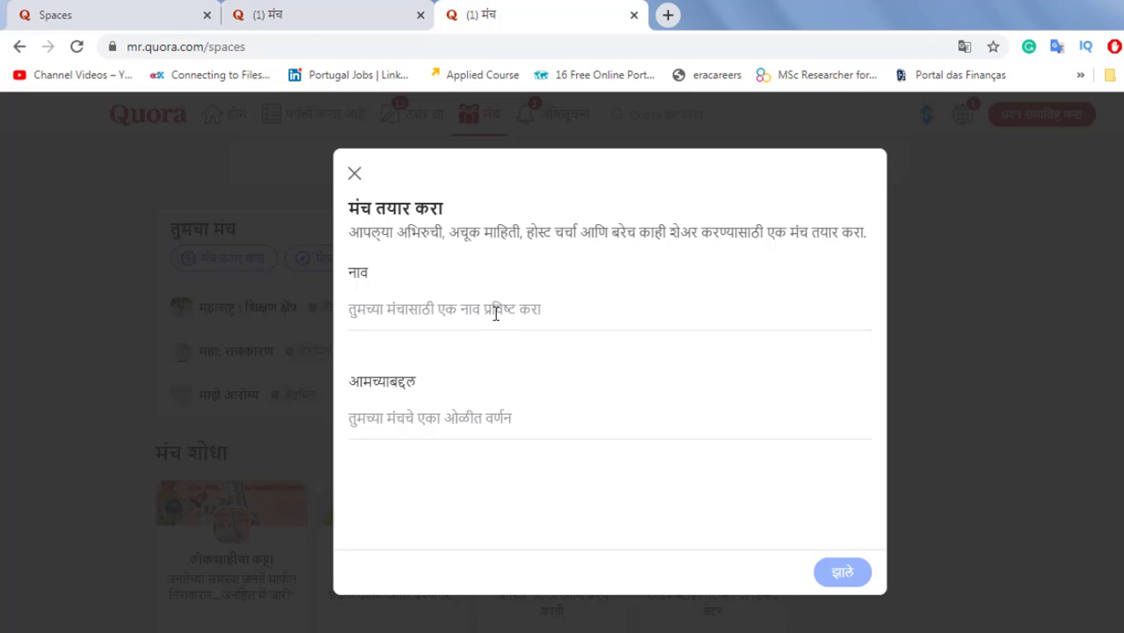
text(सफर जगाची)
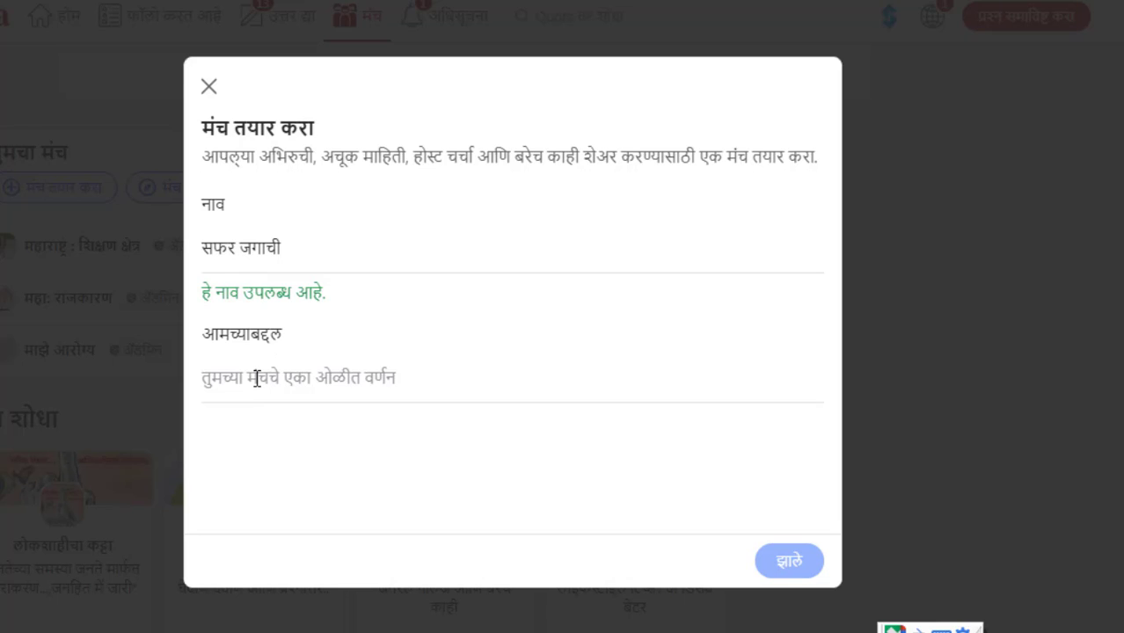
click(471, 377)
text(प्रवास, प्रदेशागमन, सहल, भटकंती इत्यादी)
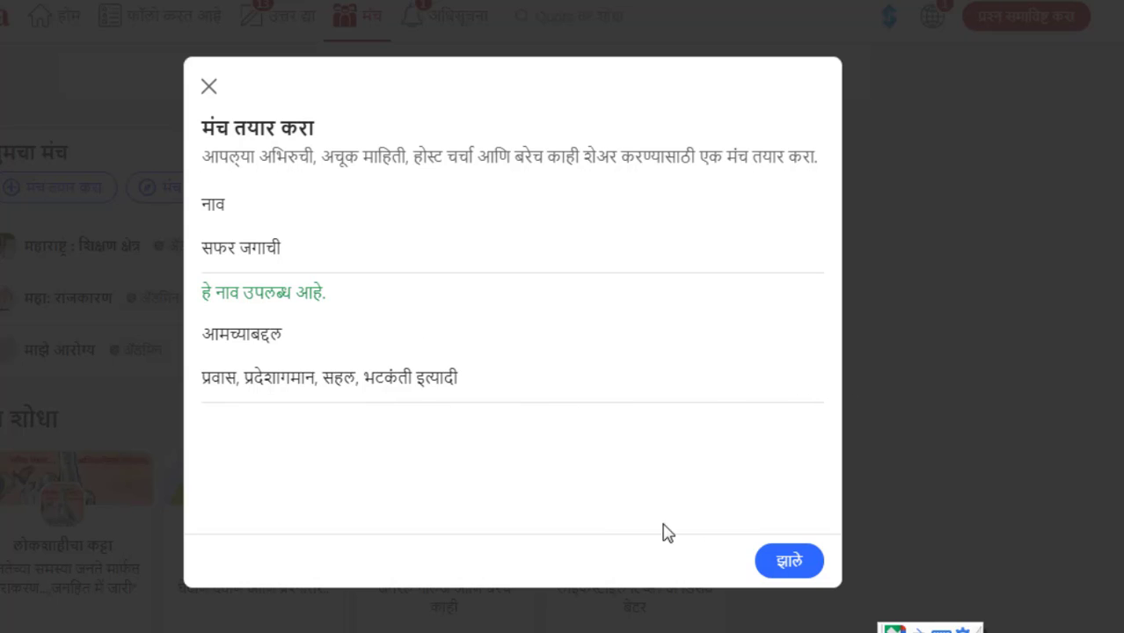
click(790, 569)
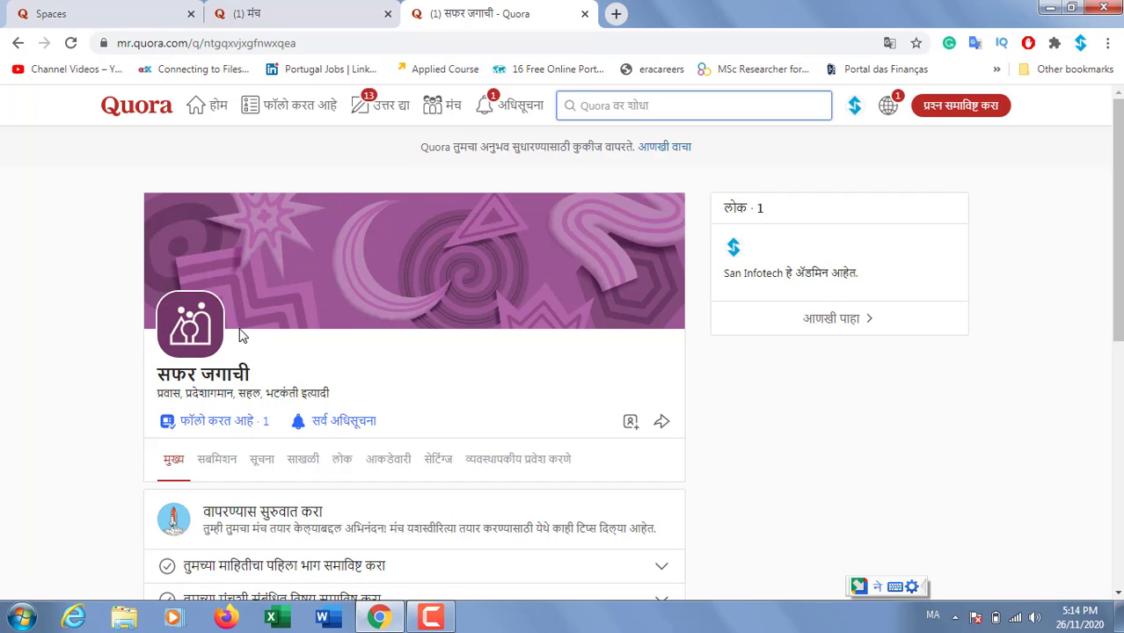
Review the new Space's getting-started checklist and the details of its first-post tip
scroll(243, 336, down, 2)
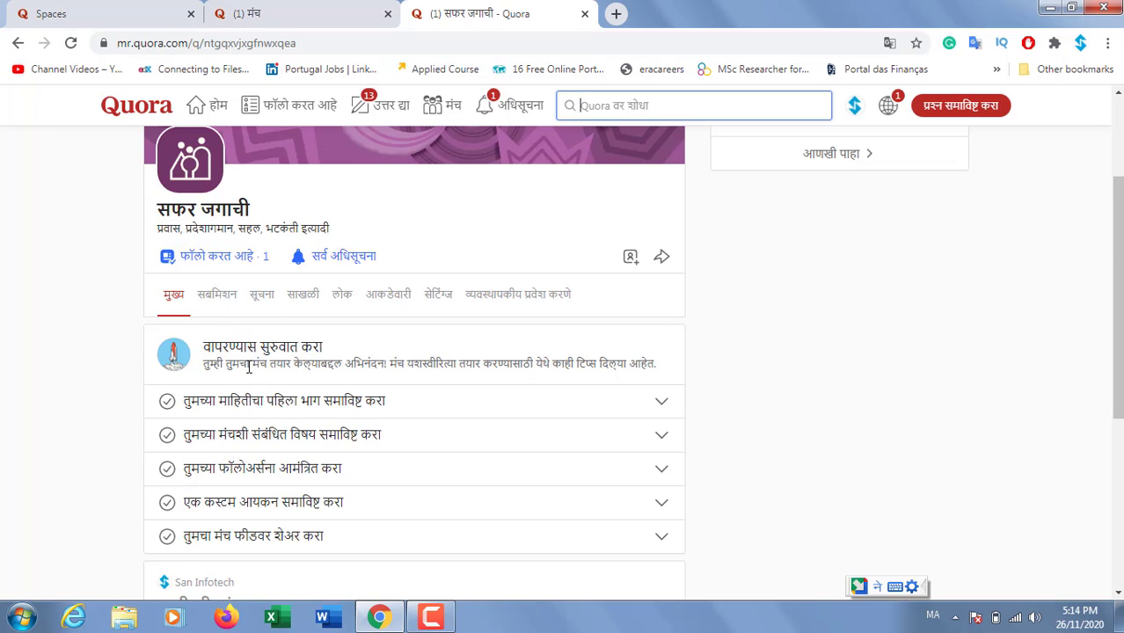
scroll(250, 368, down, 2)
scroll(290, 269, up, 1)
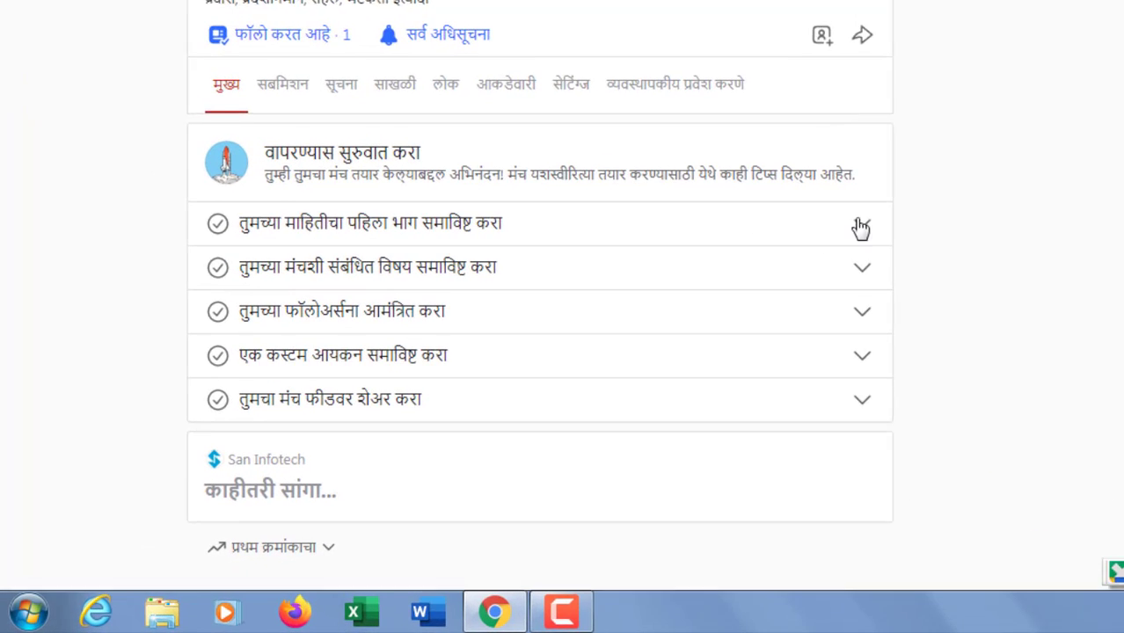
click(861, 225)
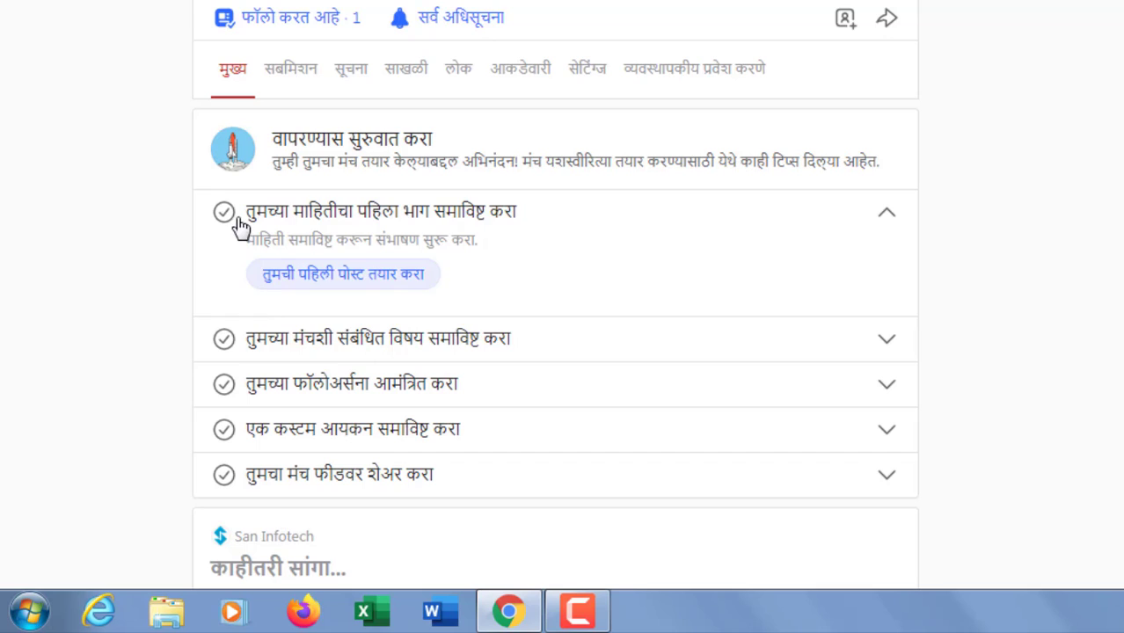
click(885, 215)
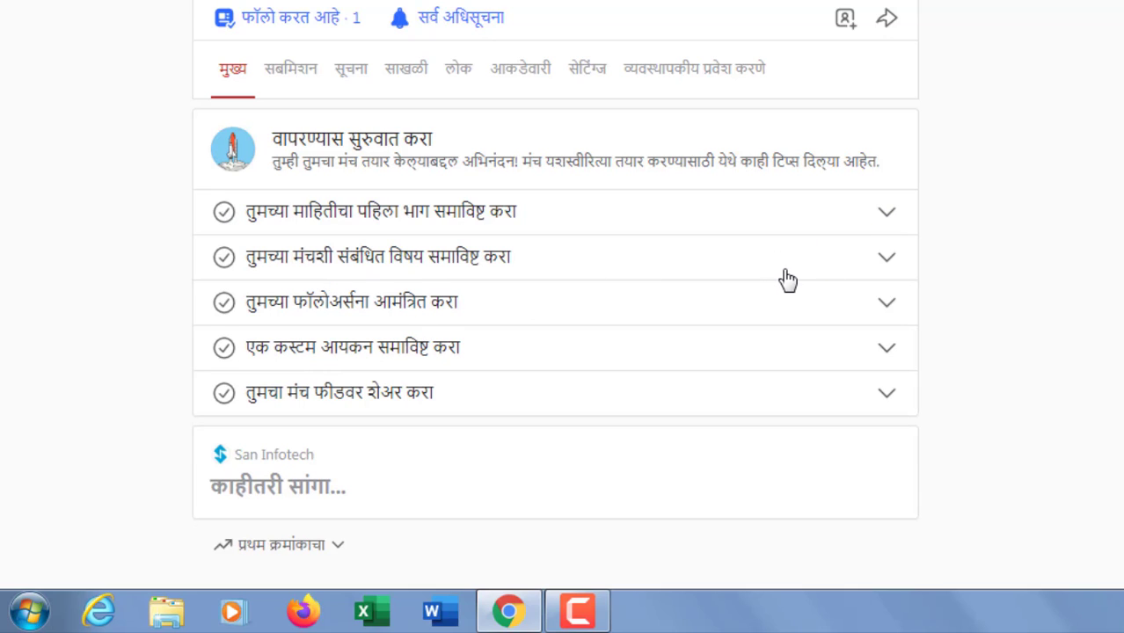
Search the Space's topics for प्रवास, choose आंतरराष्ट्रीय प्रवास, and close the topic editor and its checklist item
click(883, 261)
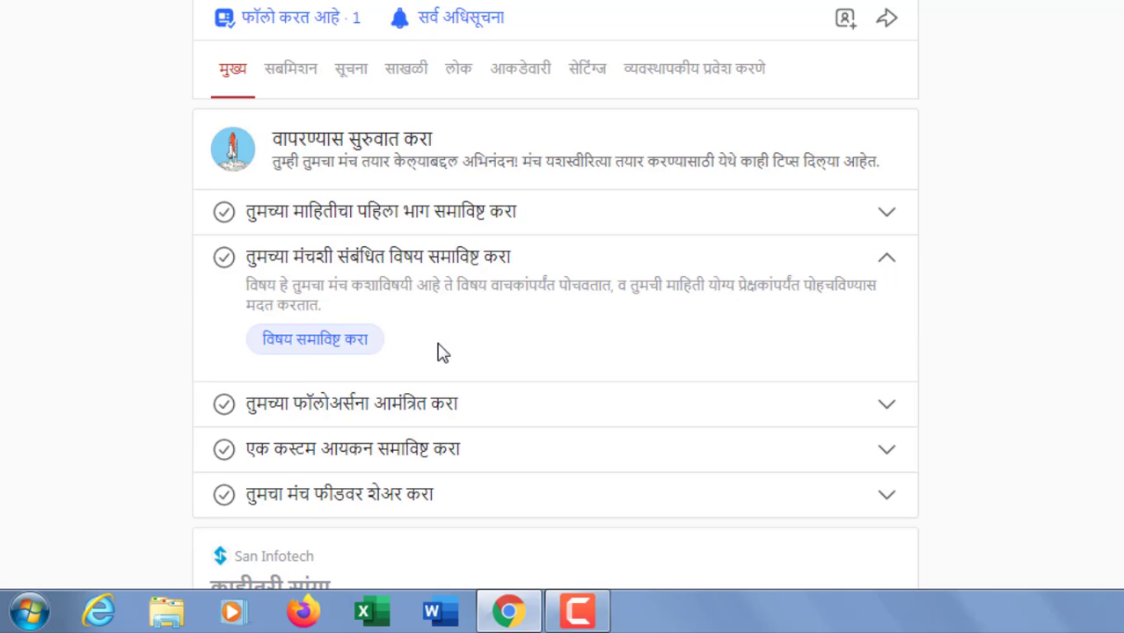
click(330, 345)
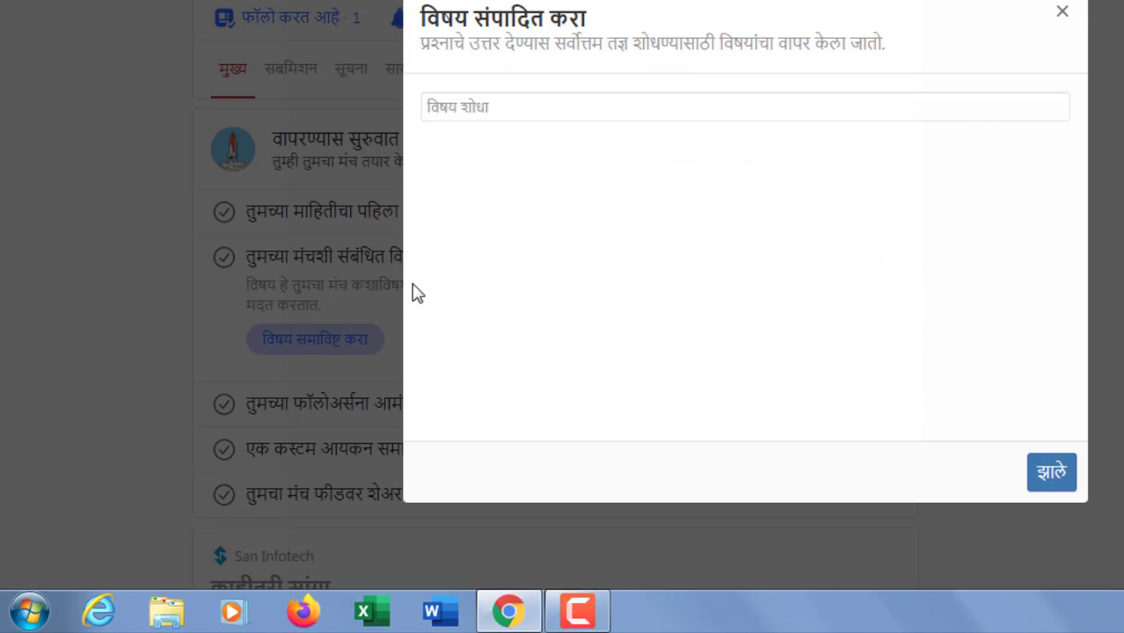
click(488, 107)
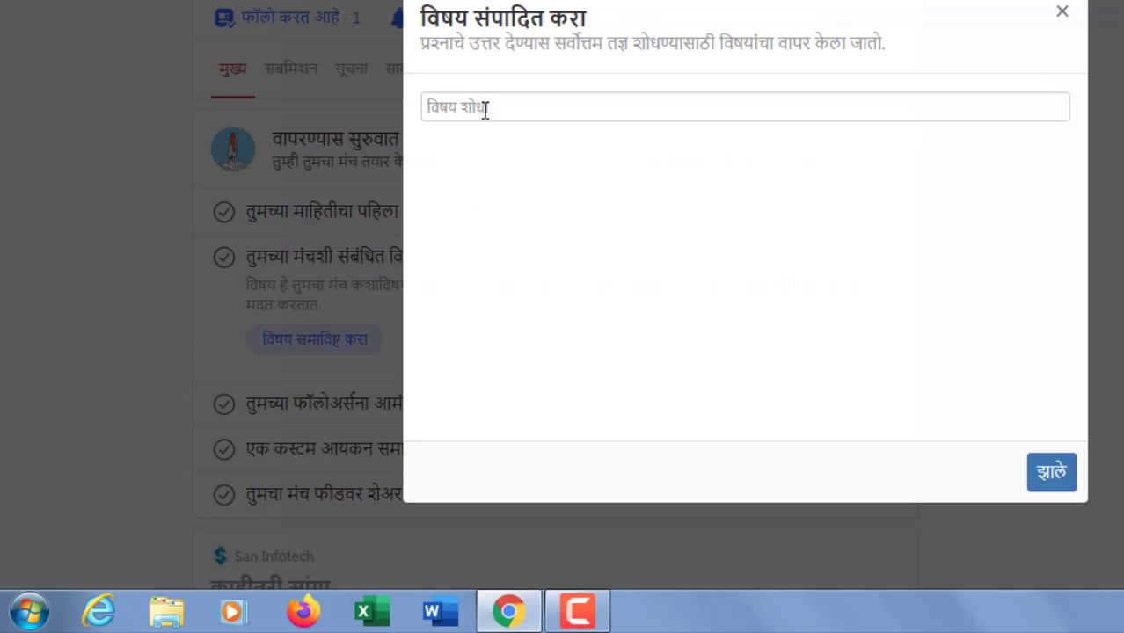
text(pravas)
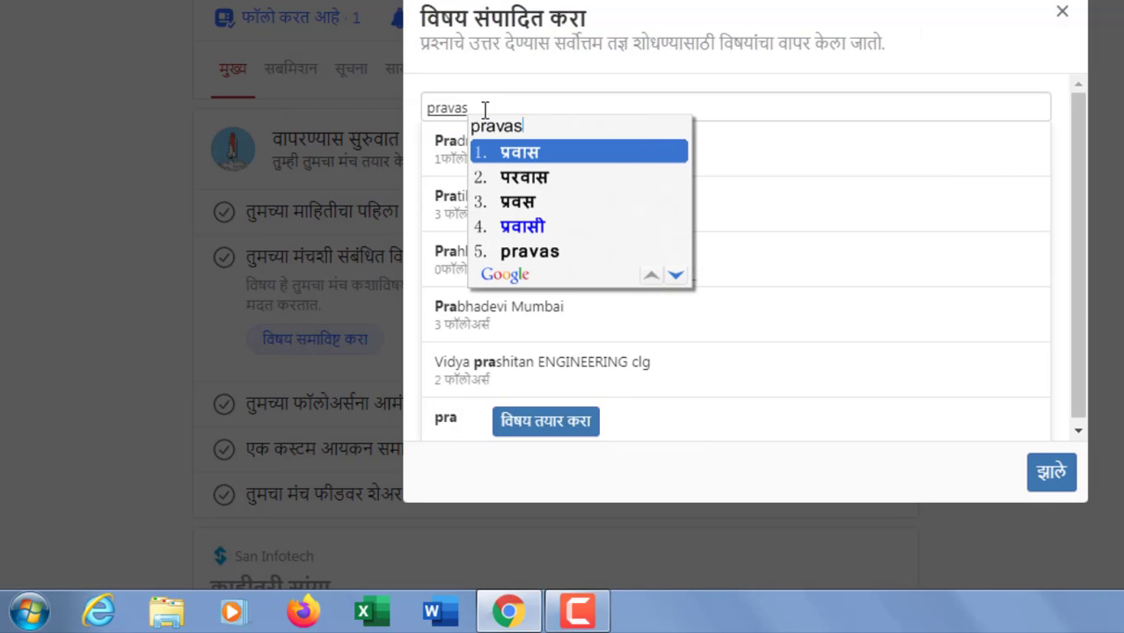
key(space)
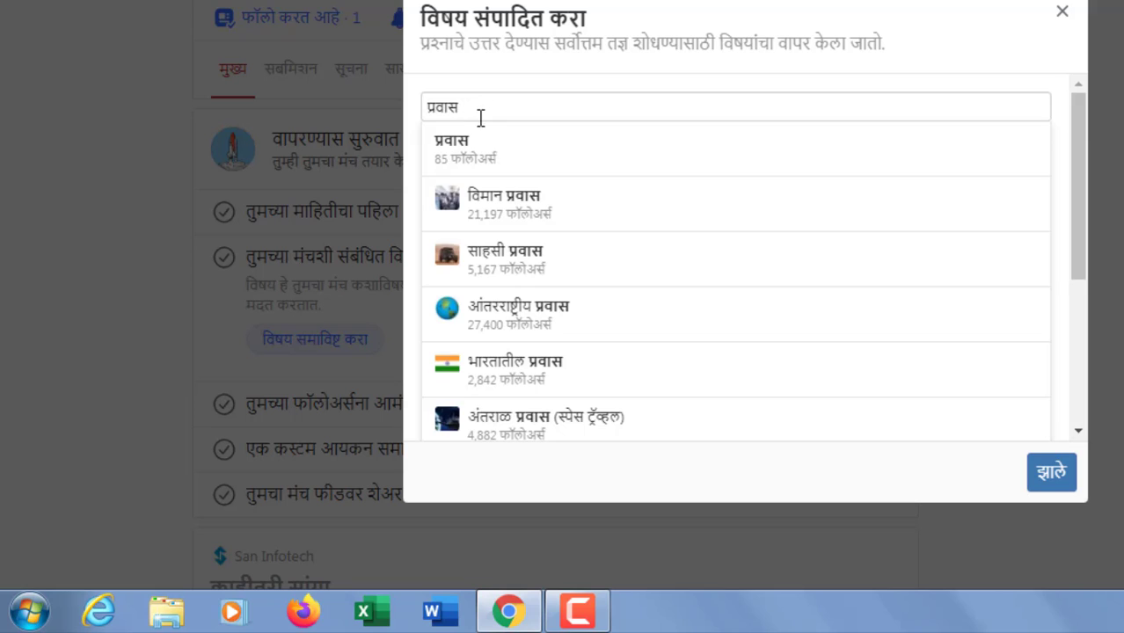
click(528, 318)
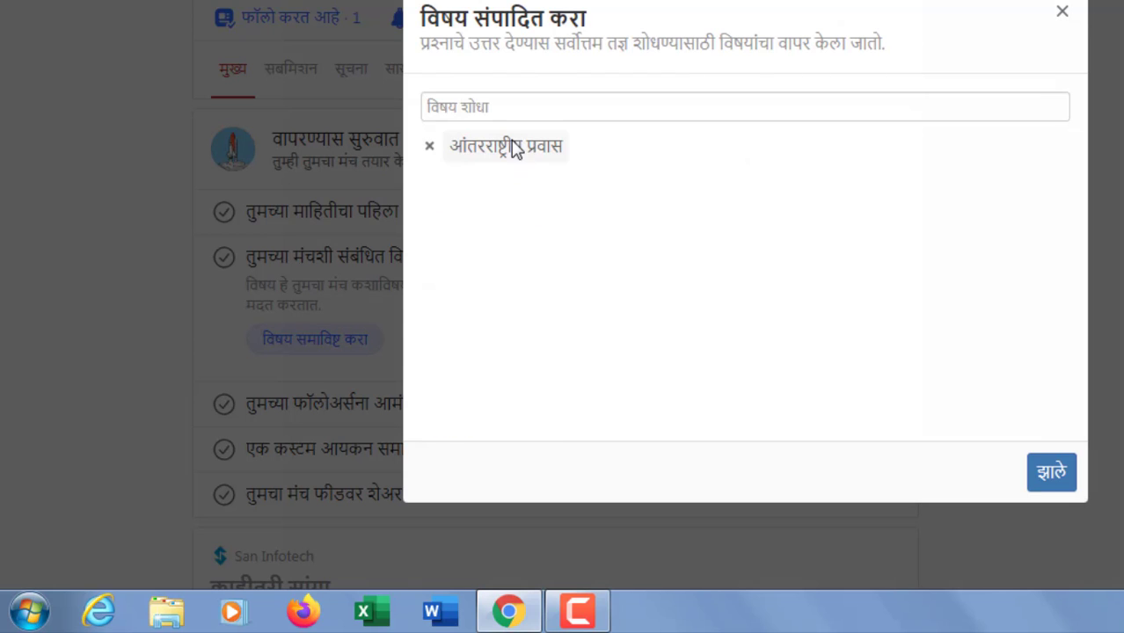
click(183, 280)
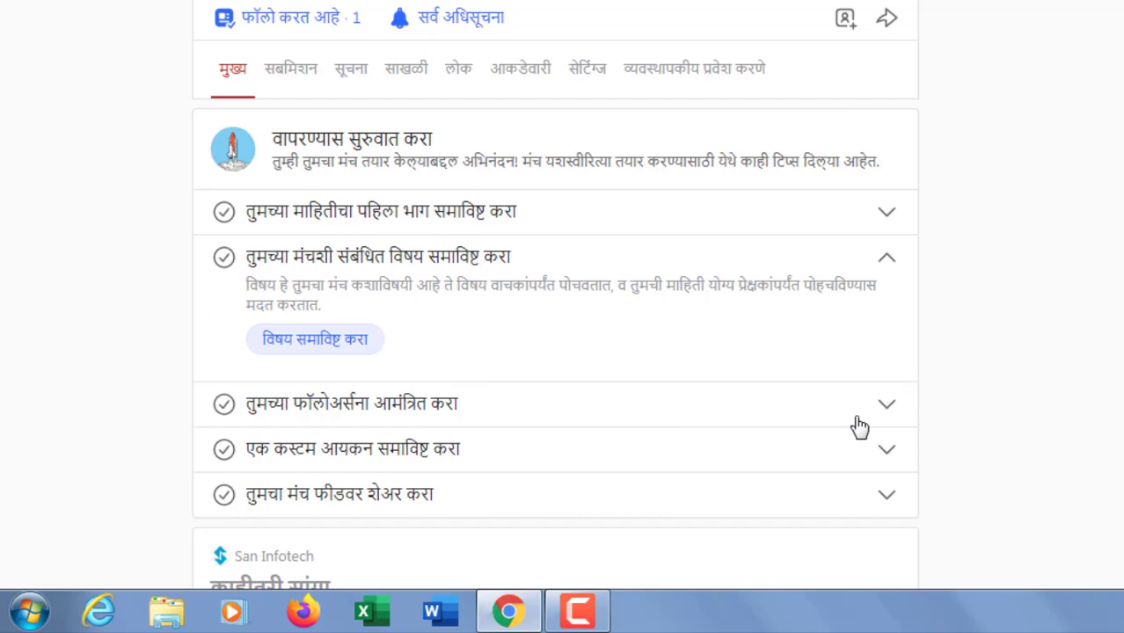
click(885, 260)
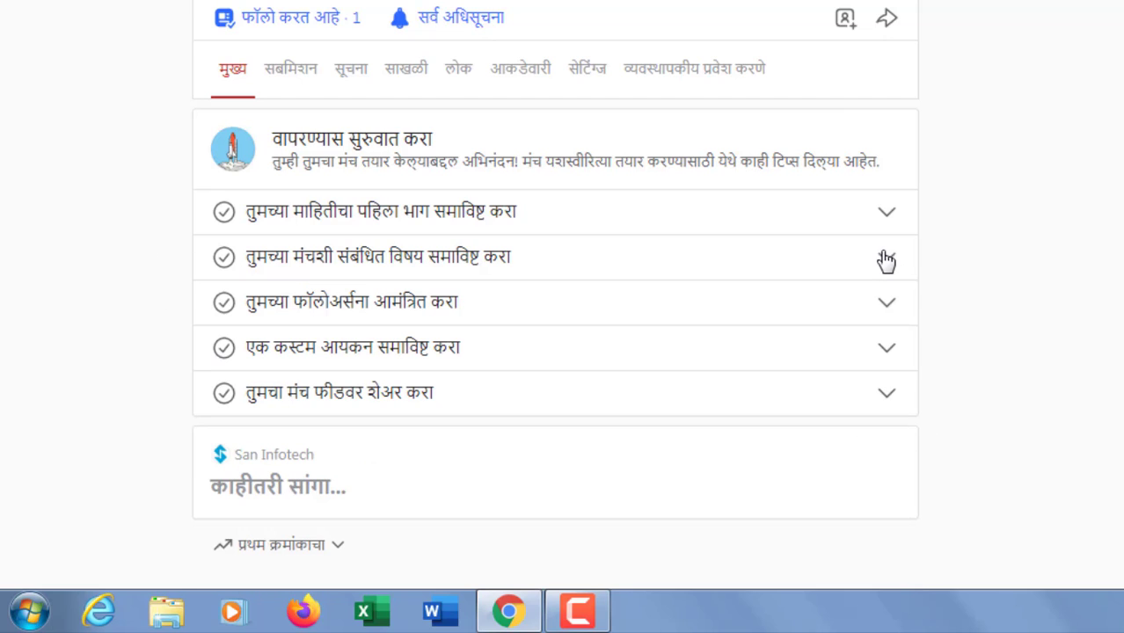
Open the invitation window for the Space's followers, search by name for "san", view the invite link option, and close the window
click(886, 303)
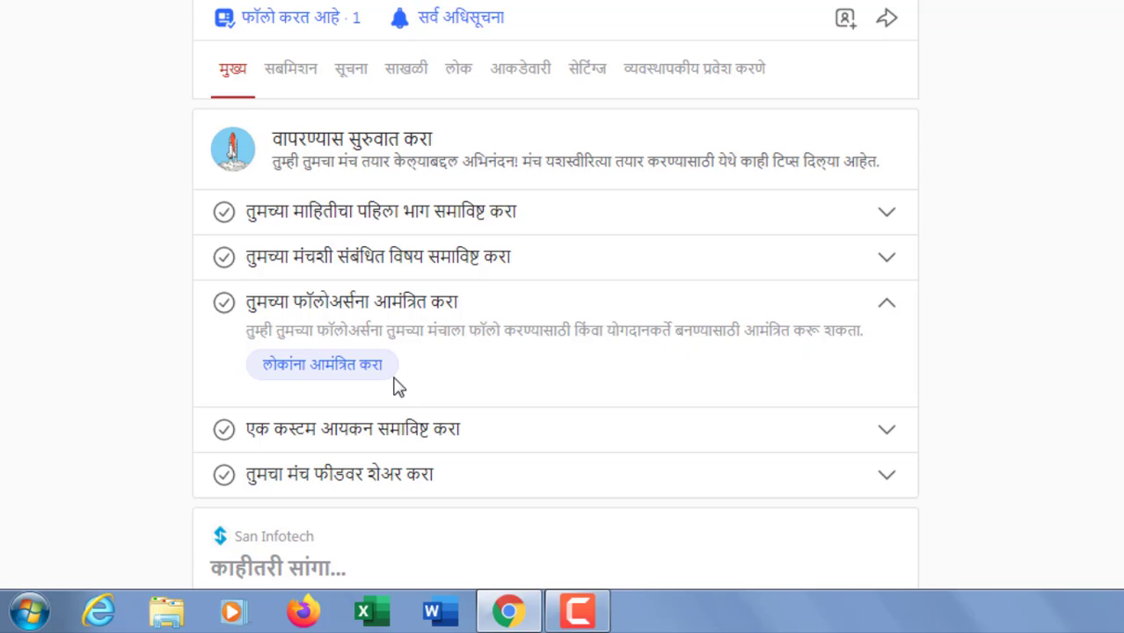
click(349, 382)
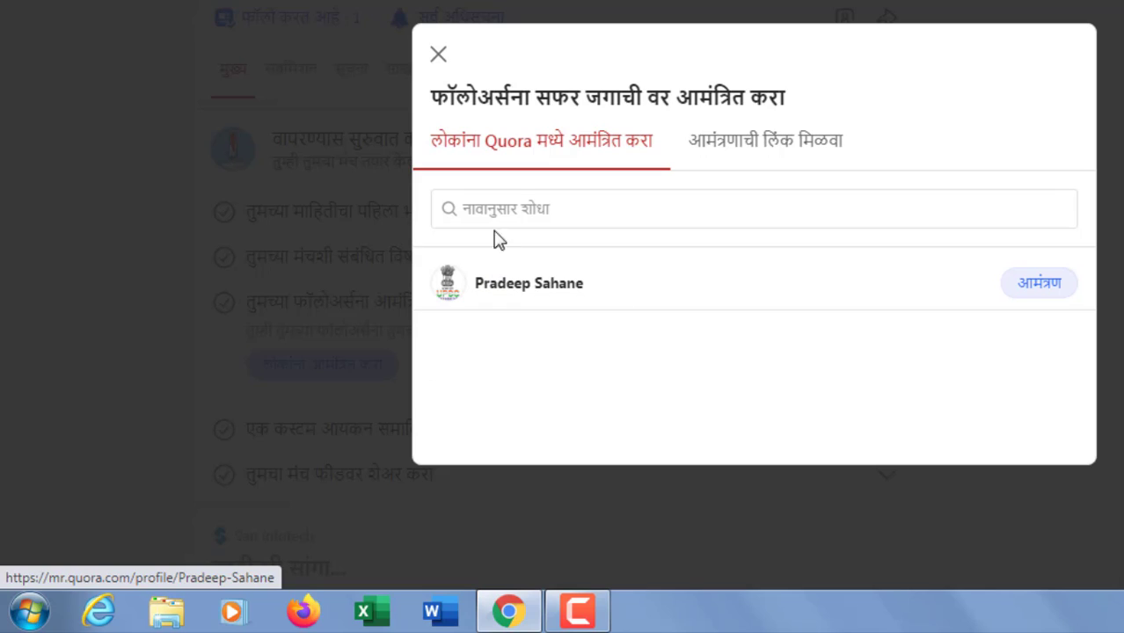
click(517, 208)
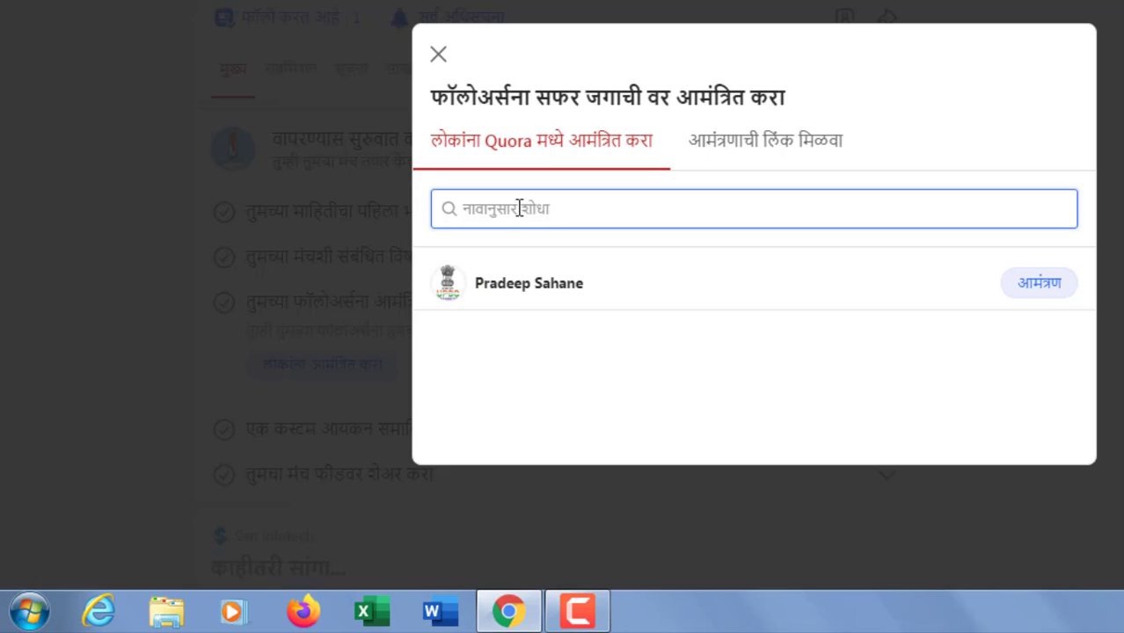
text(san)
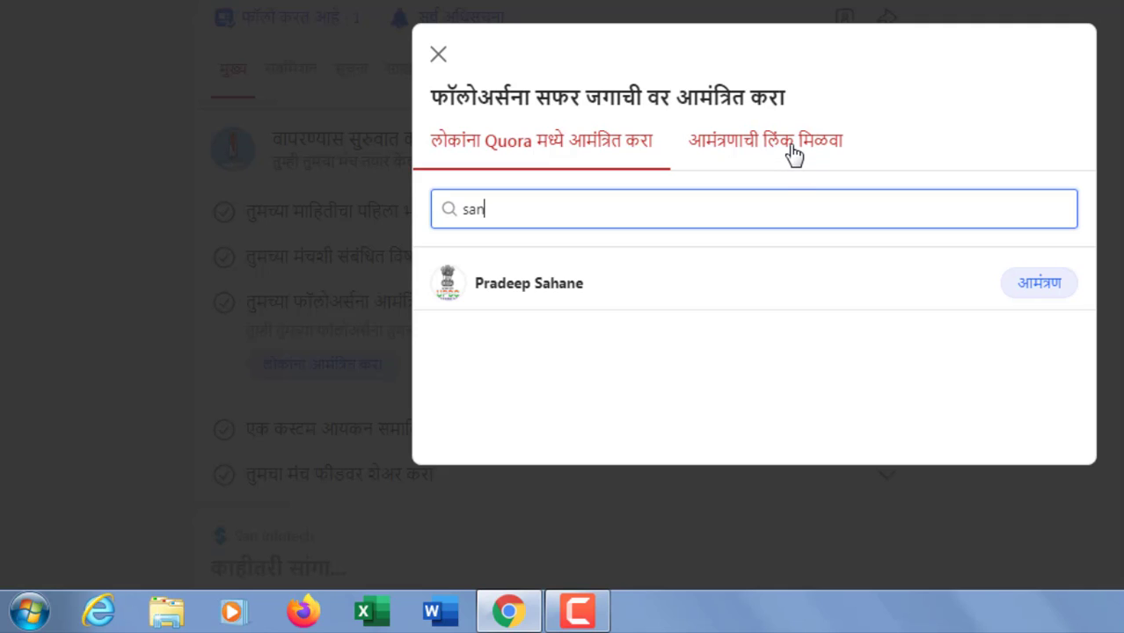
click(791, 145)
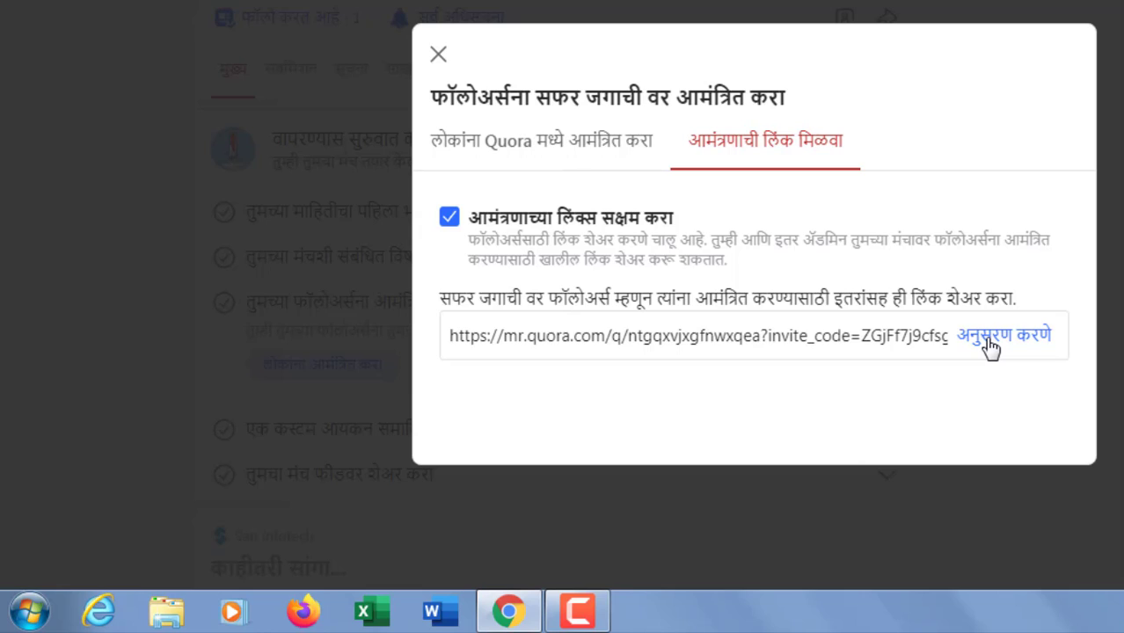
click(438, 56)
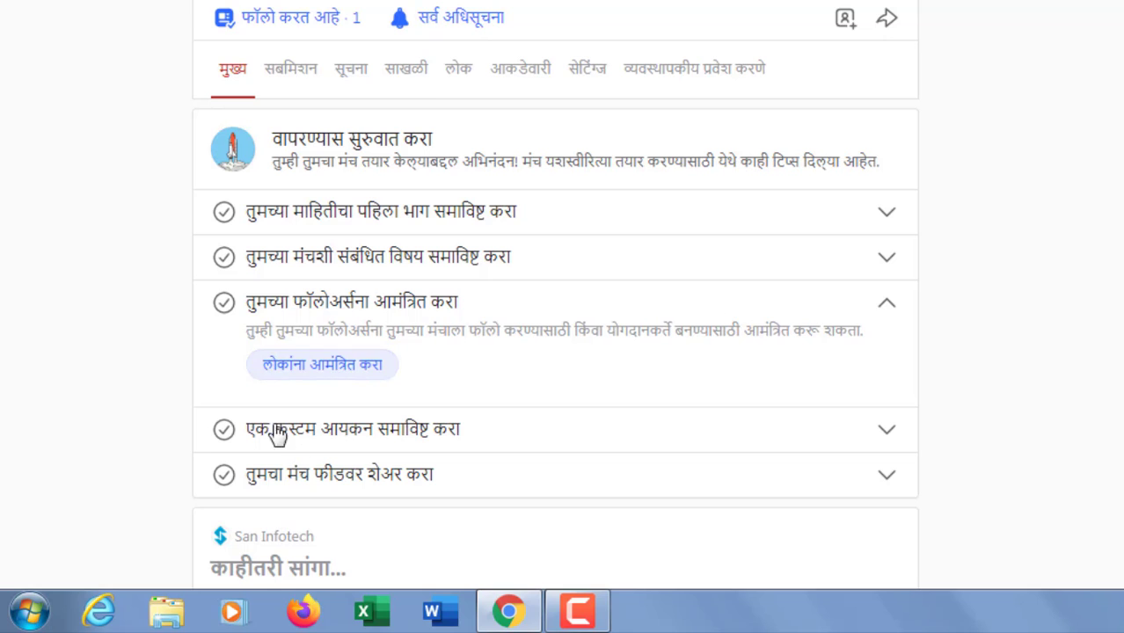
Expand the checklist's custom icon tip and follow it to the Space's settings for adding an icon
click(886, 437)
scroll(795, 417, down, 3)
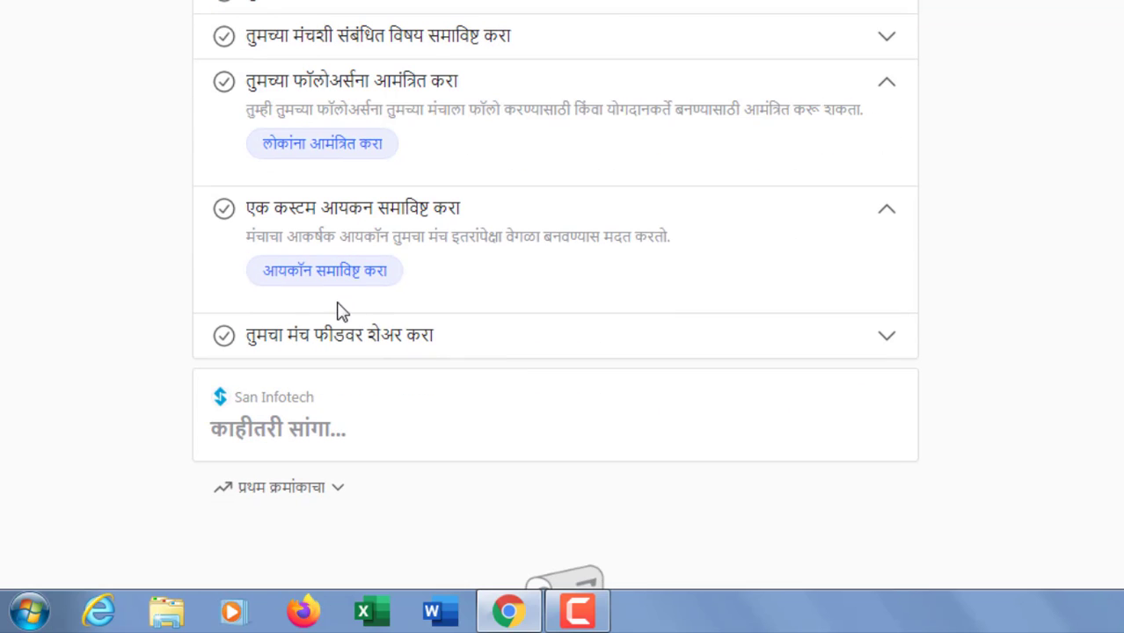
click(335, 280)
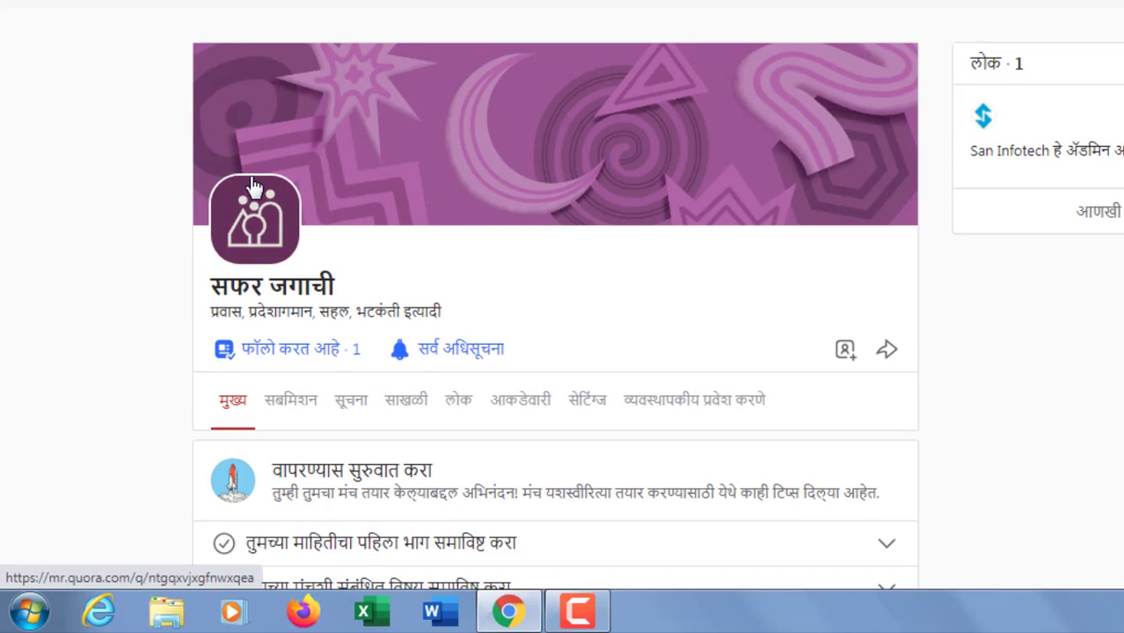
scroll(239, 427, down, 8)
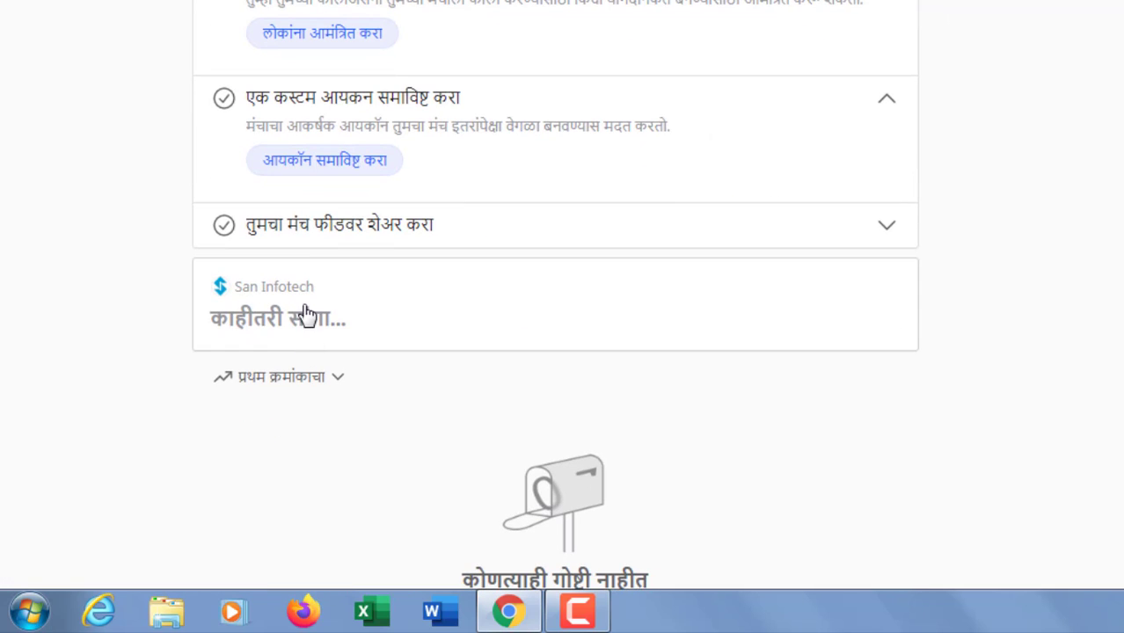
click(312, 168)
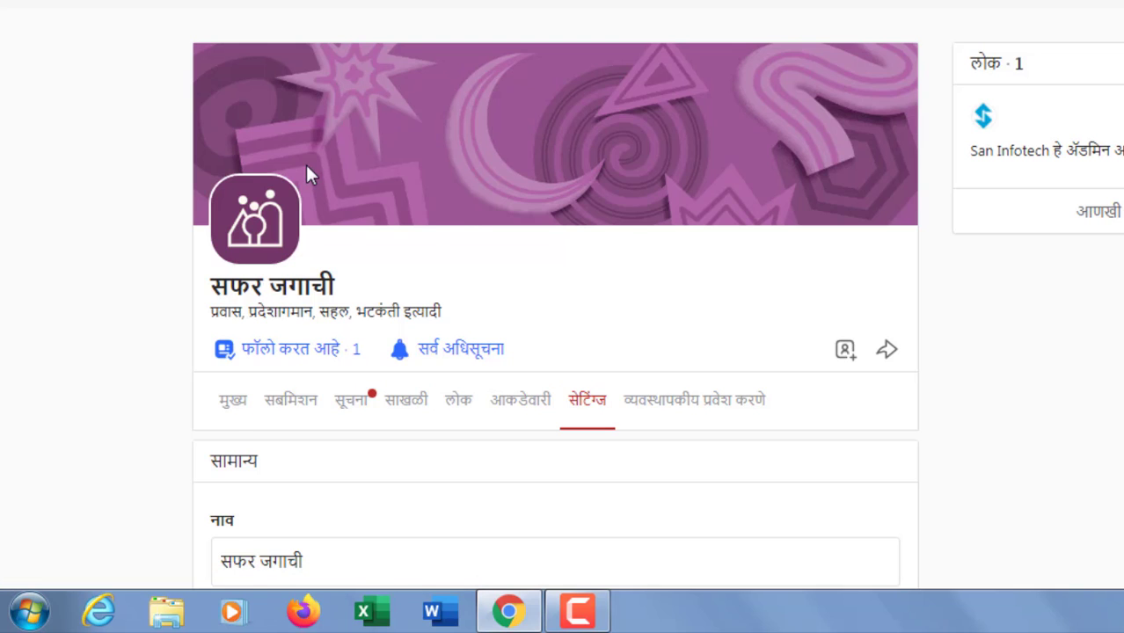
Review the Space's settings for content types, commenting, submissions and suggestions
scroll(316, 184, down, 10)
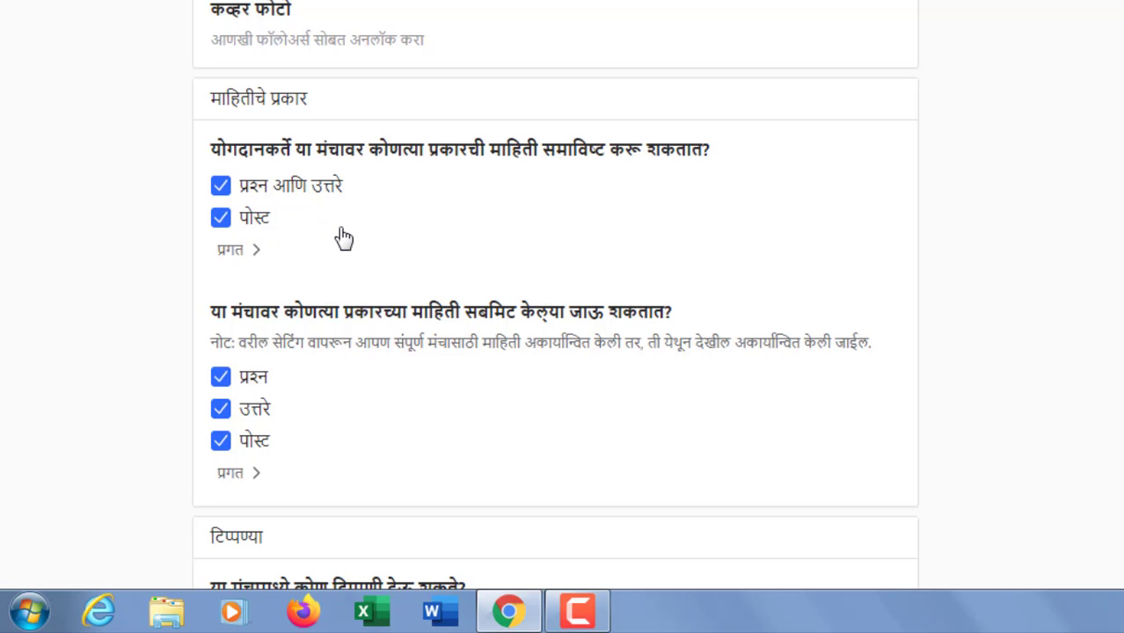
scroll(343, 237, down, 6)
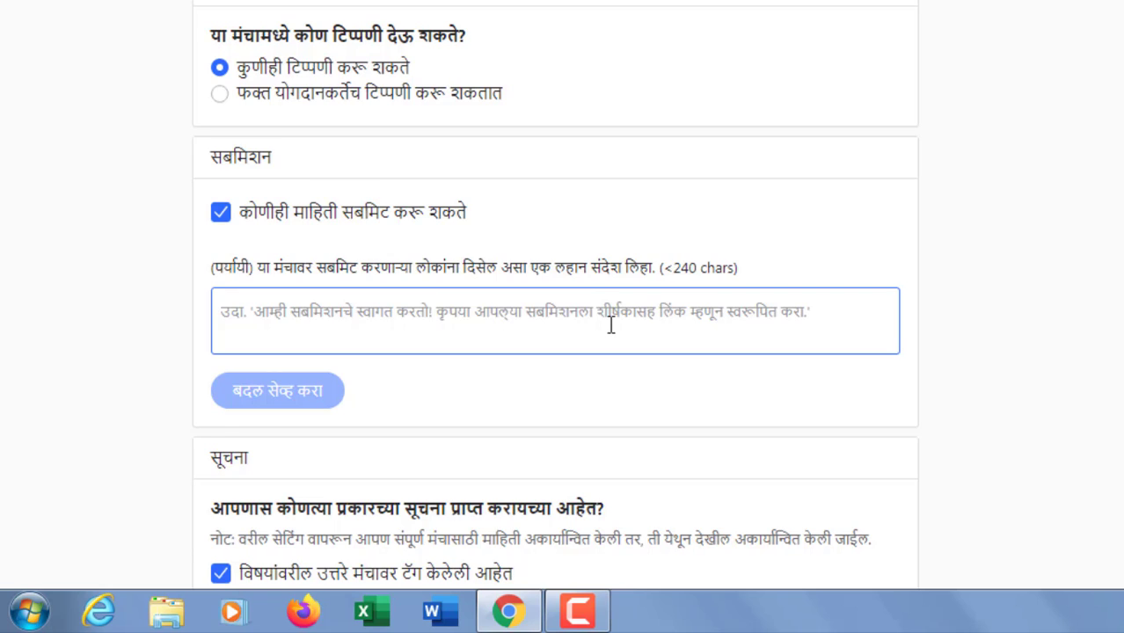
scroll(611, 325, down, 3)
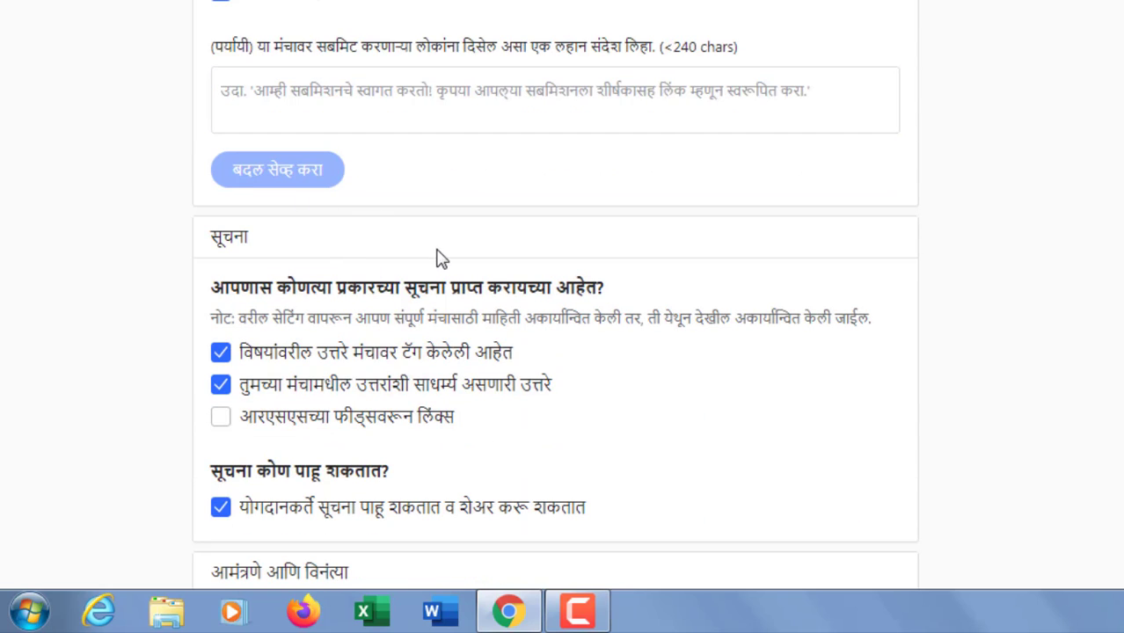
scroll(409, 270, up, 10)
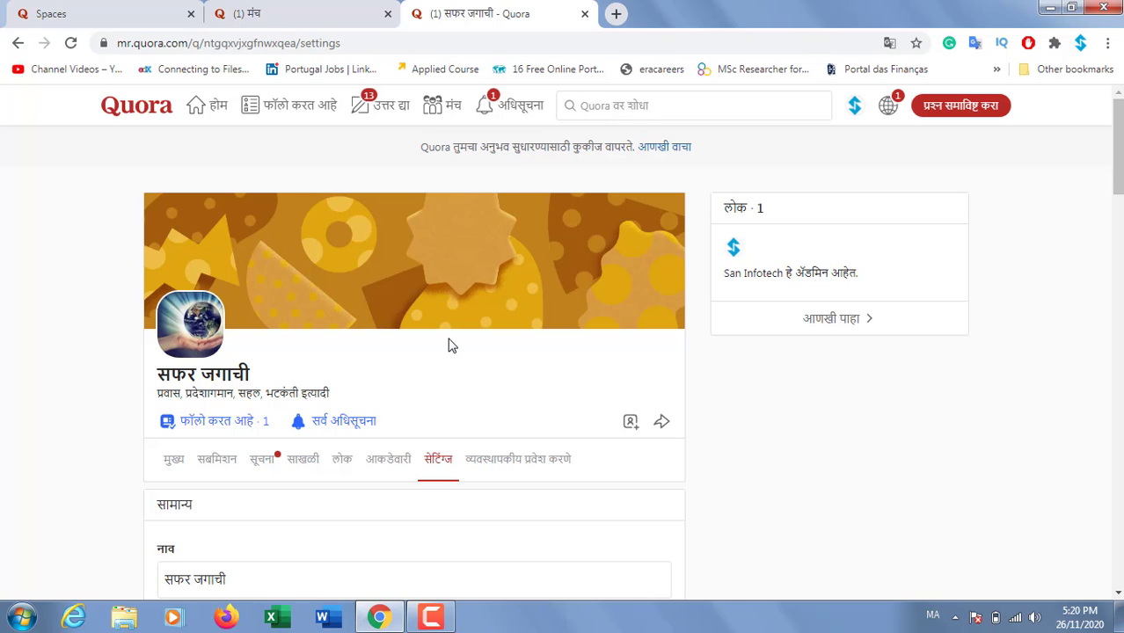
scroll(448, 347, down, 1)
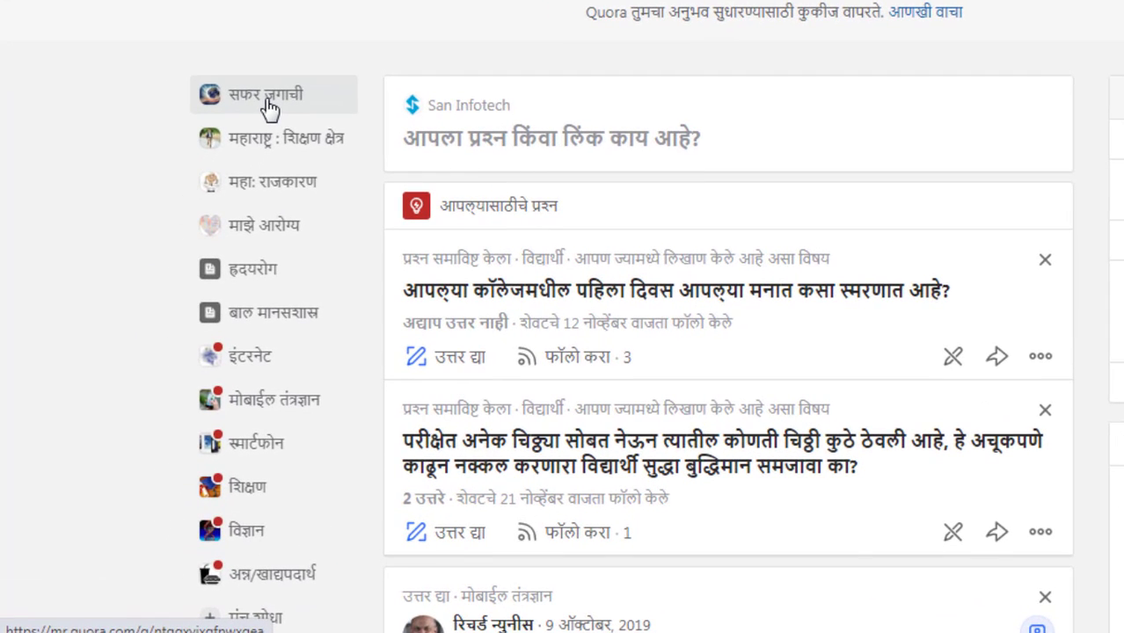
Open the सफर जगाची Space from the home feed and look over its getting-started checklist
click(268, 107)
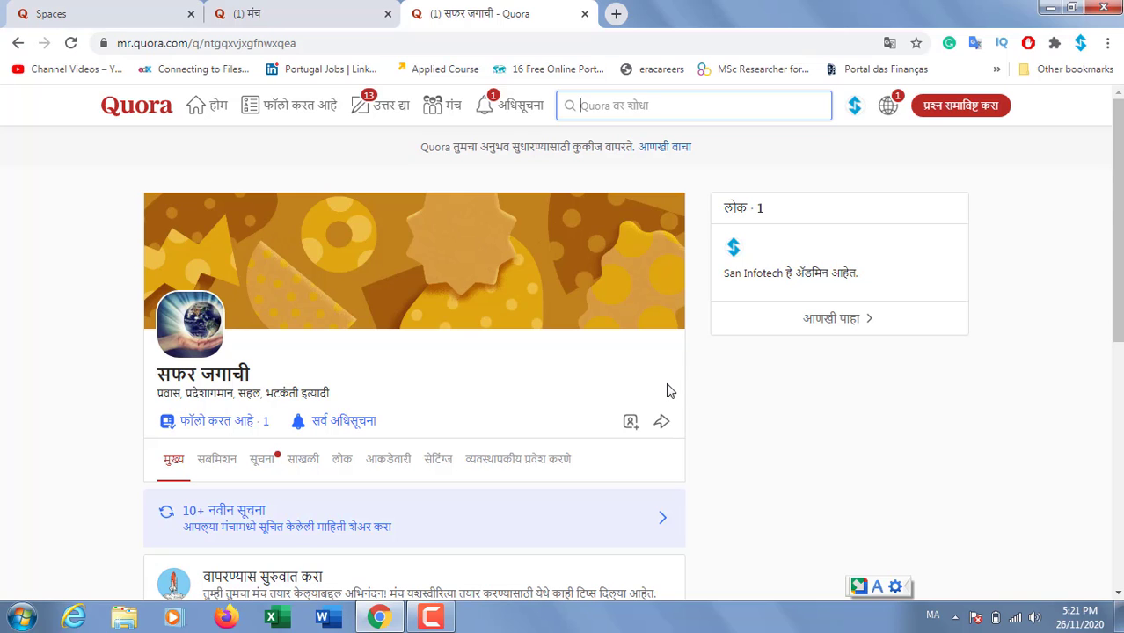
scroll(667, 391, down, 3)
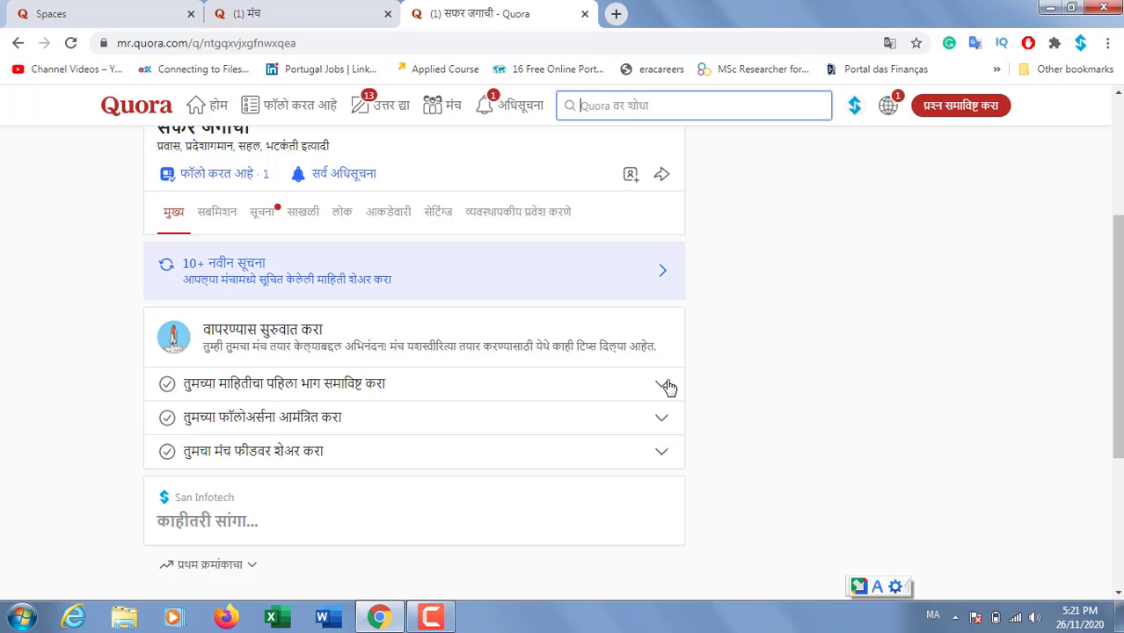
scroll(669, 387, up, 2)
scroll(667, 385, down, 1)
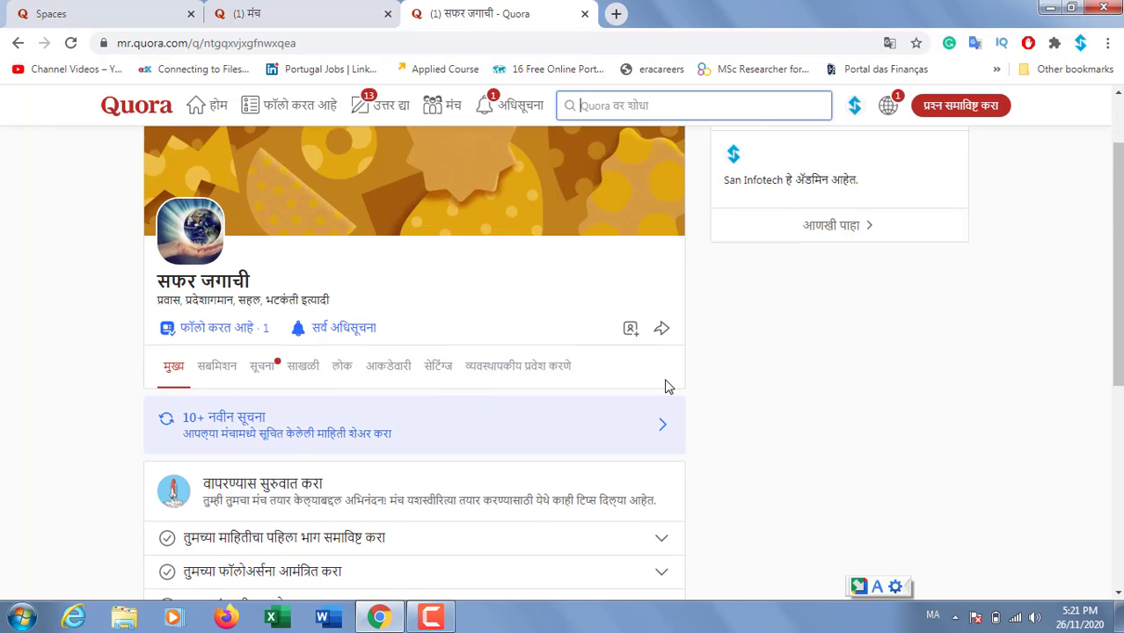
scroll(342, 384, down, 2)
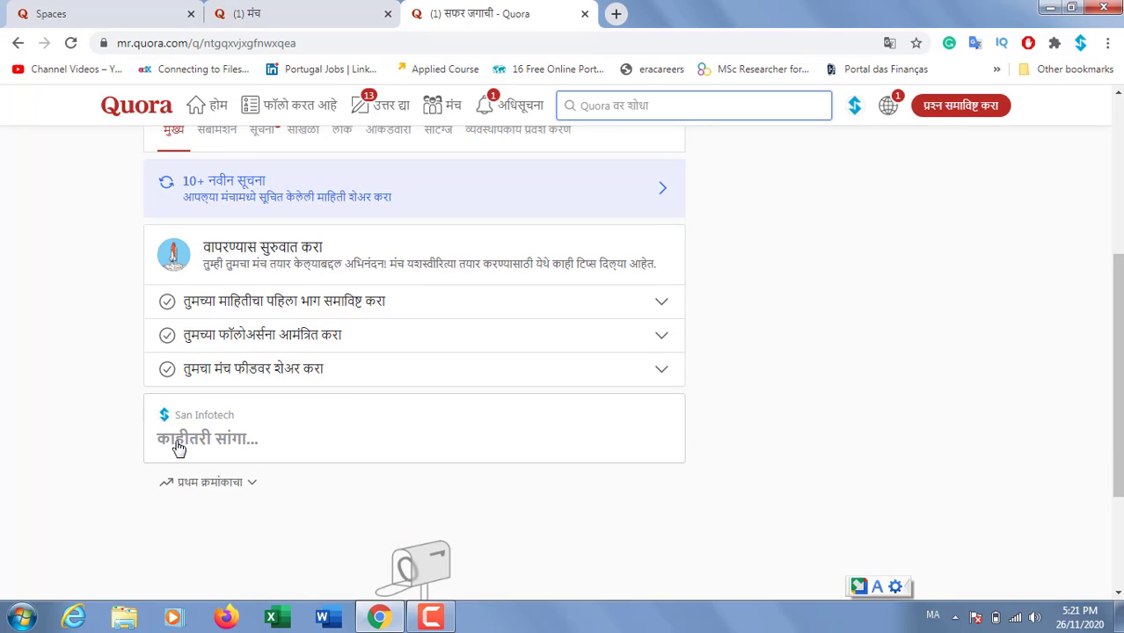
Start a new post in the Space, check the available post types, and enter the text माझा पहिला परदेश प्रवास
click(236, 440)
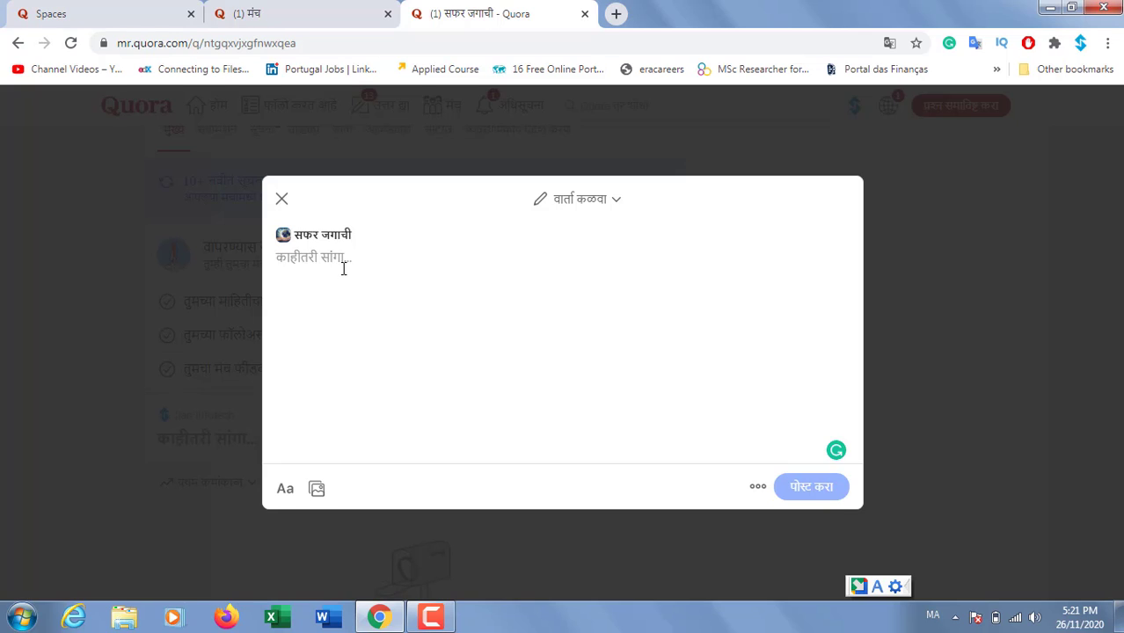
click(610, 208)
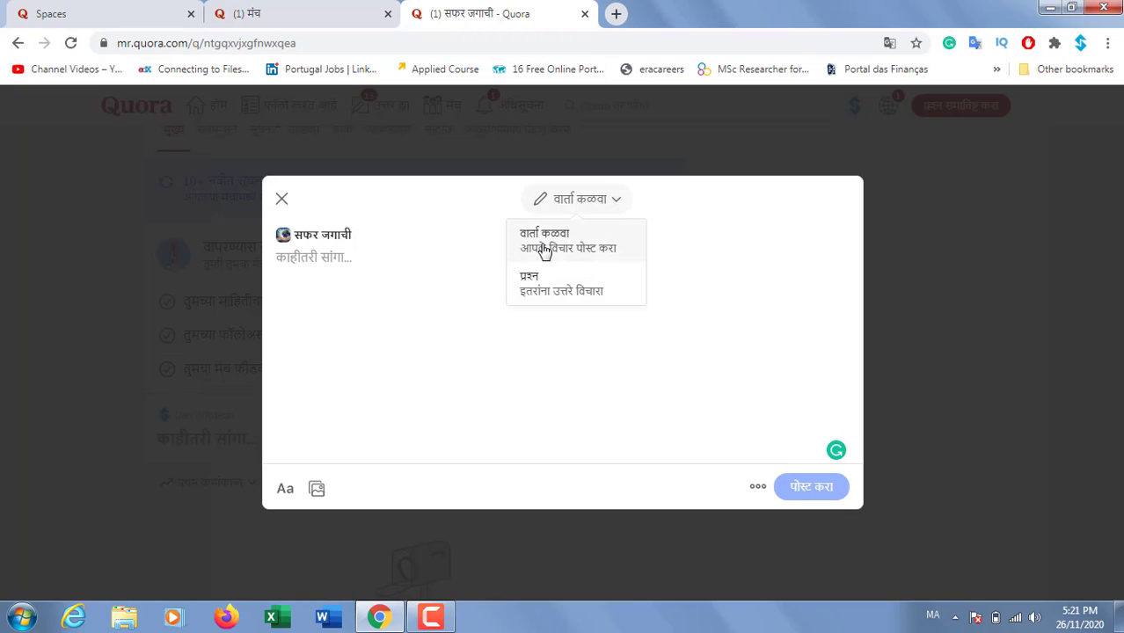
click(411, 271)
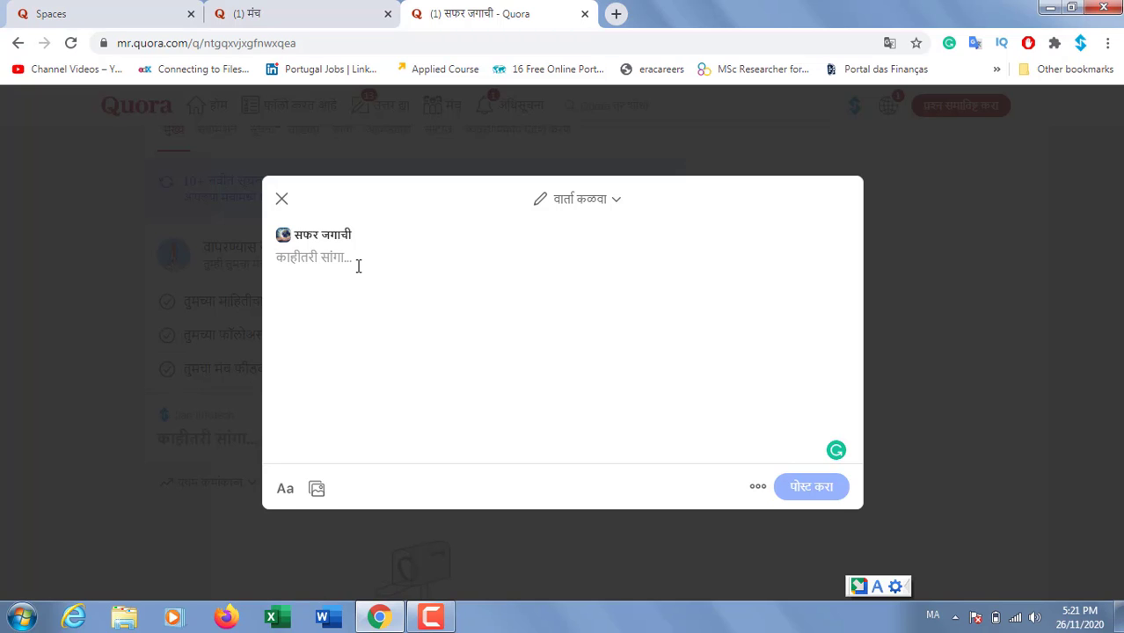
text(माझा पहिला परदेश प्रवास)
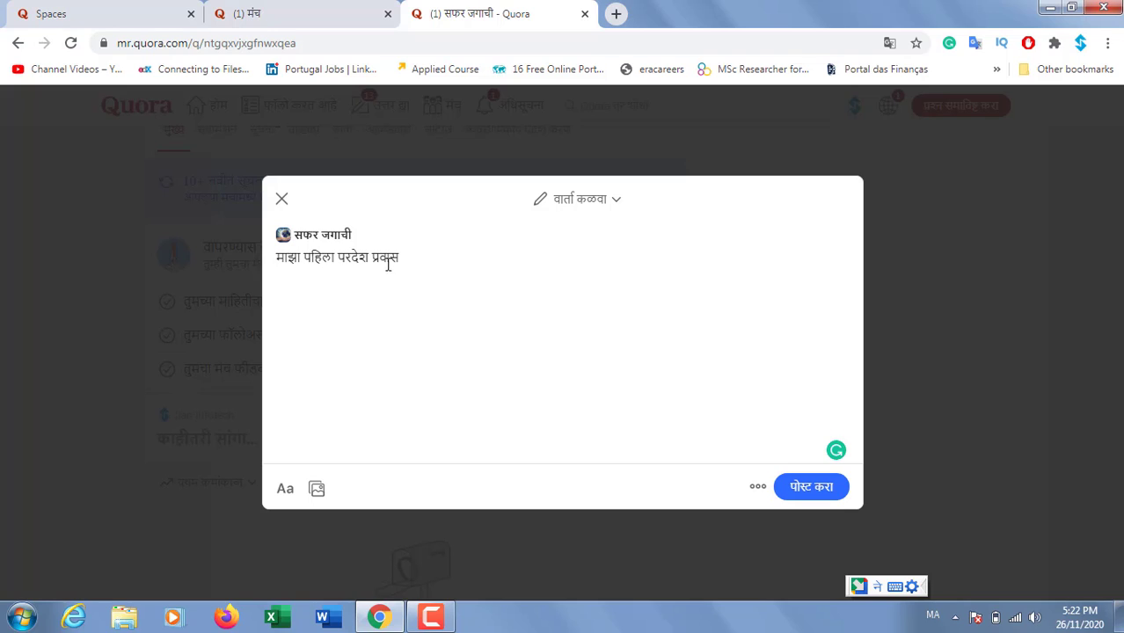
key(Return)
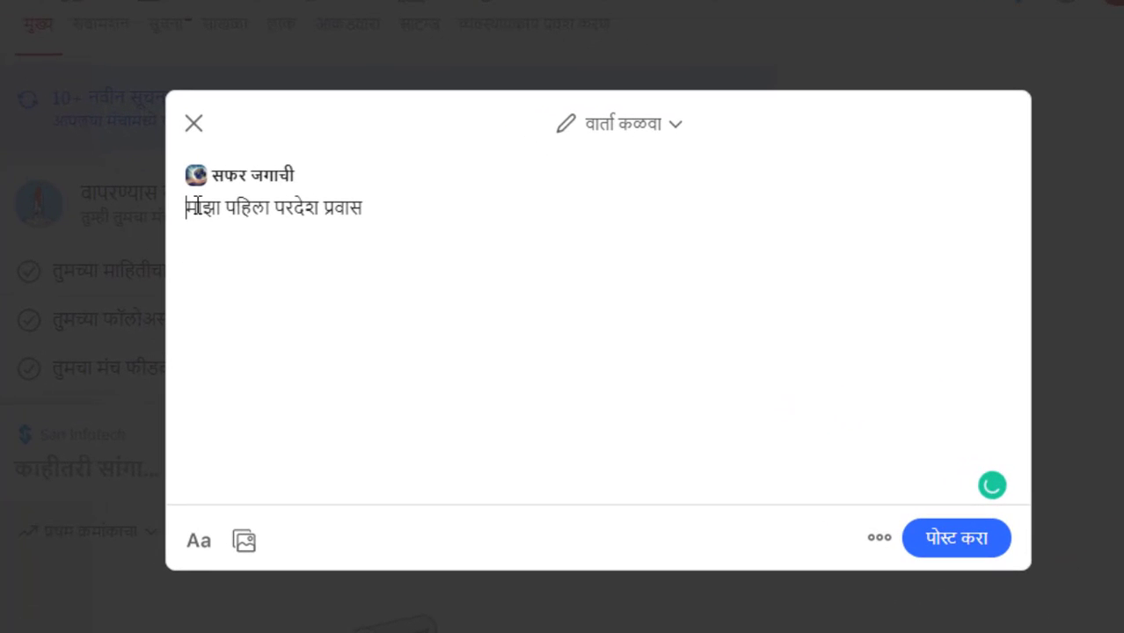
Format the line माझा पहिला परदेश प्रवास as an H1 heading and start a new line below it
drag(195, 206, 406, 195)
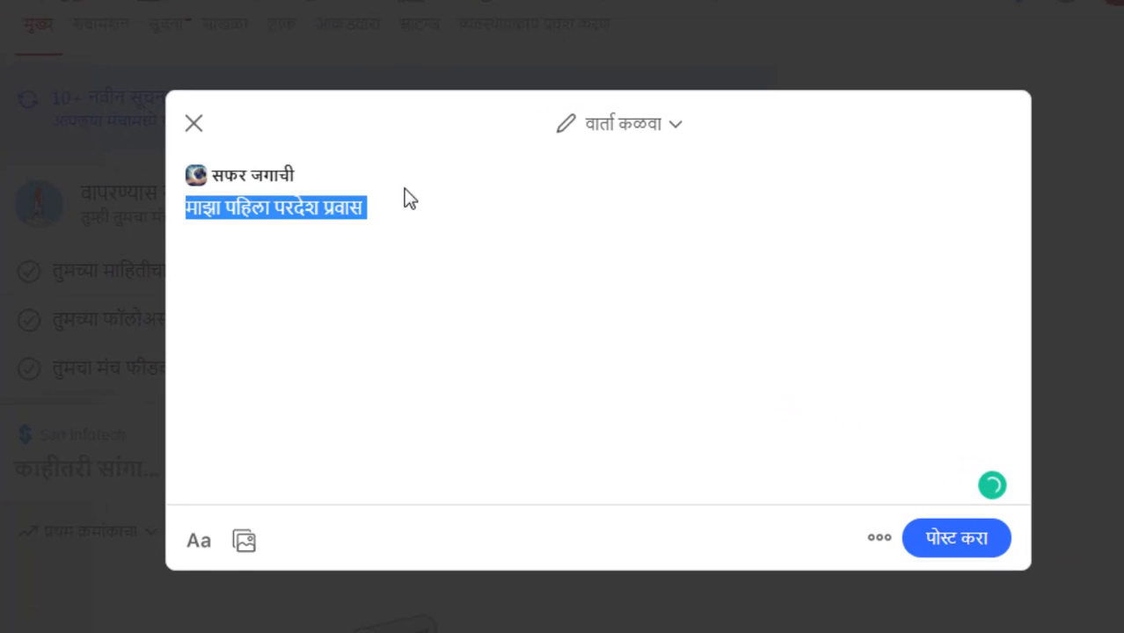
click(204, 545)
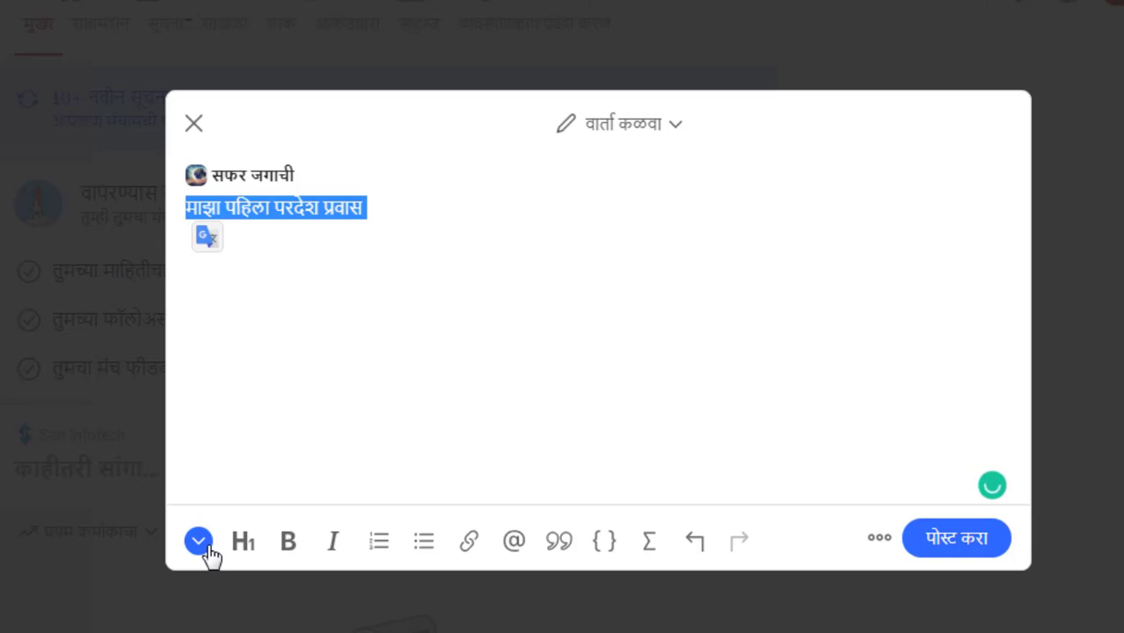
click(240, 541)
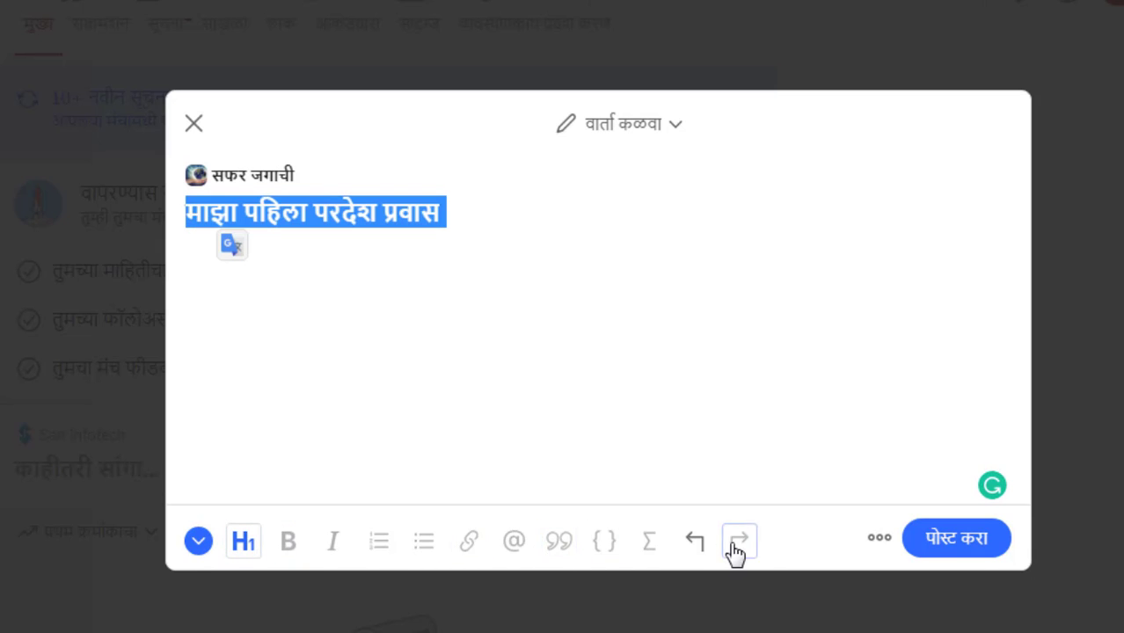
click(468, 220)
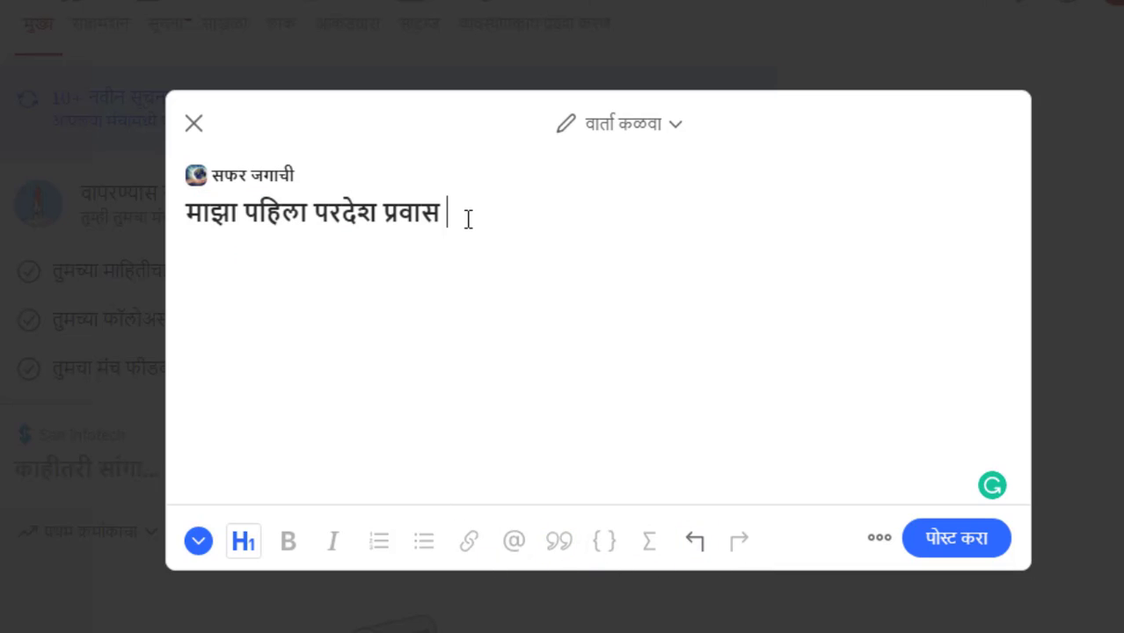
key(Return)
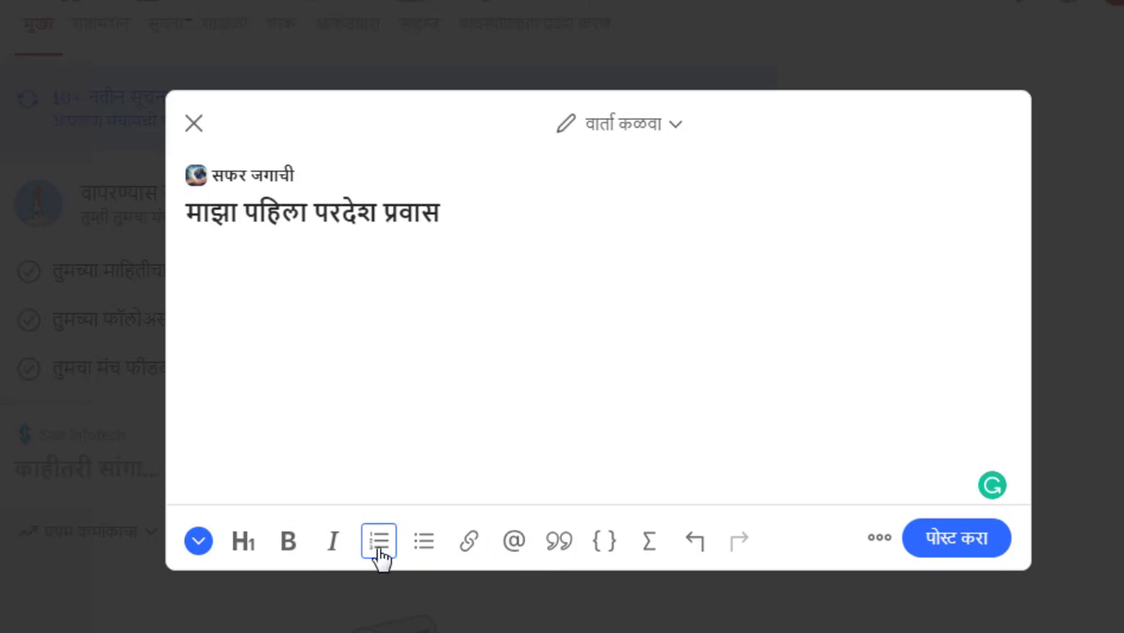
click(470, 541)
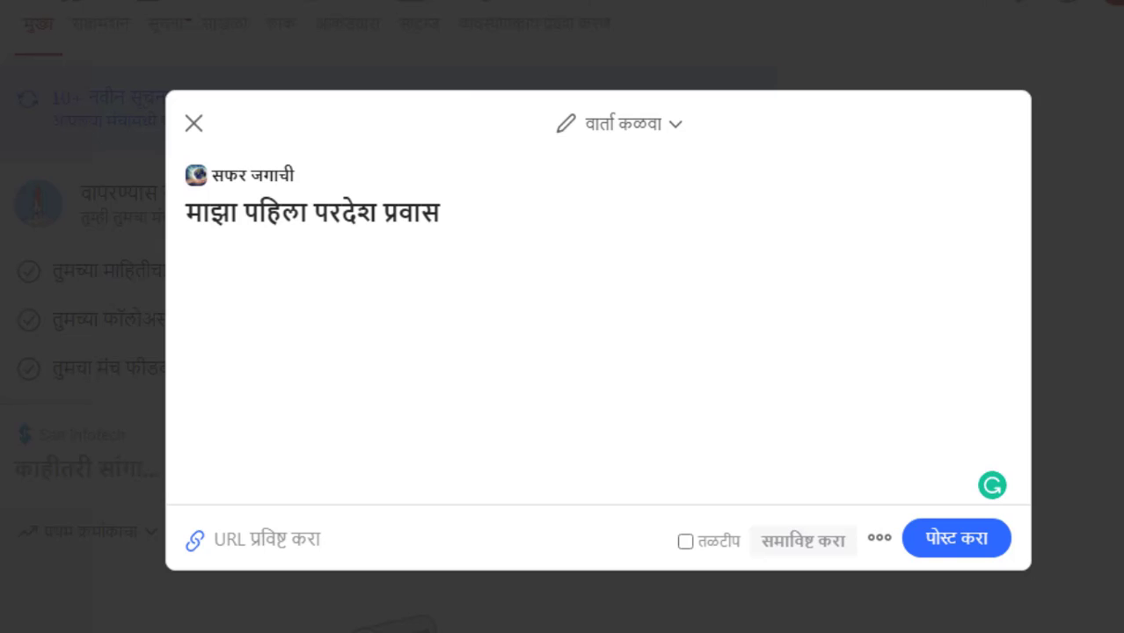
text(https://en.wikipedia.org/wiki/2020_UCI_World_Tour)
click(787, 547)
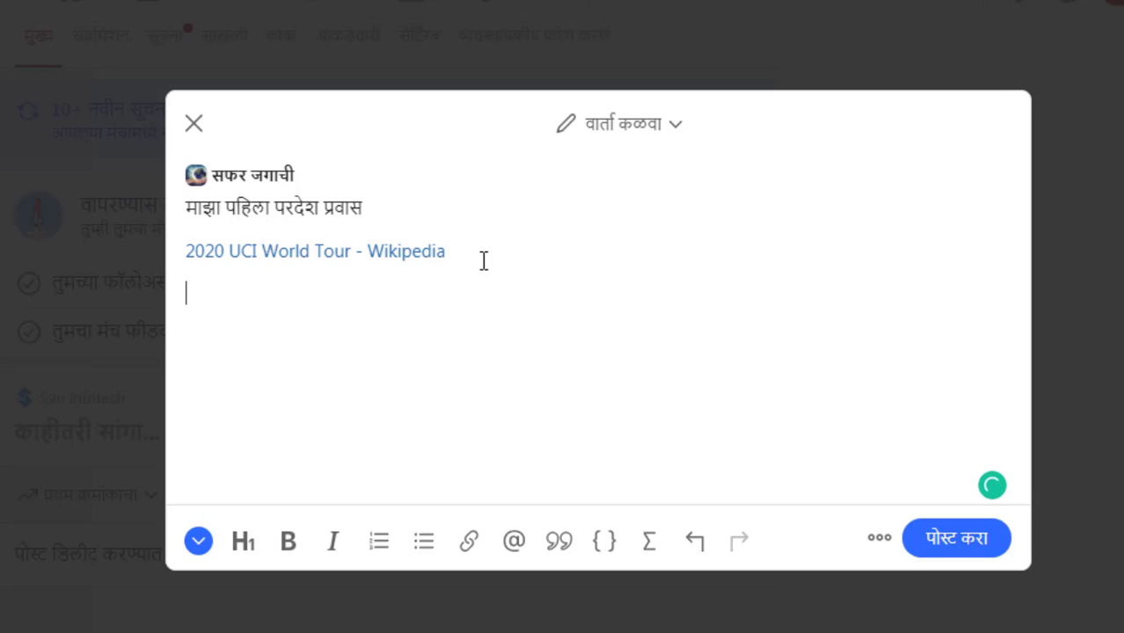
Add the image business-764929_1920_2 to the post below the Wikipedia link
click(201, 551)
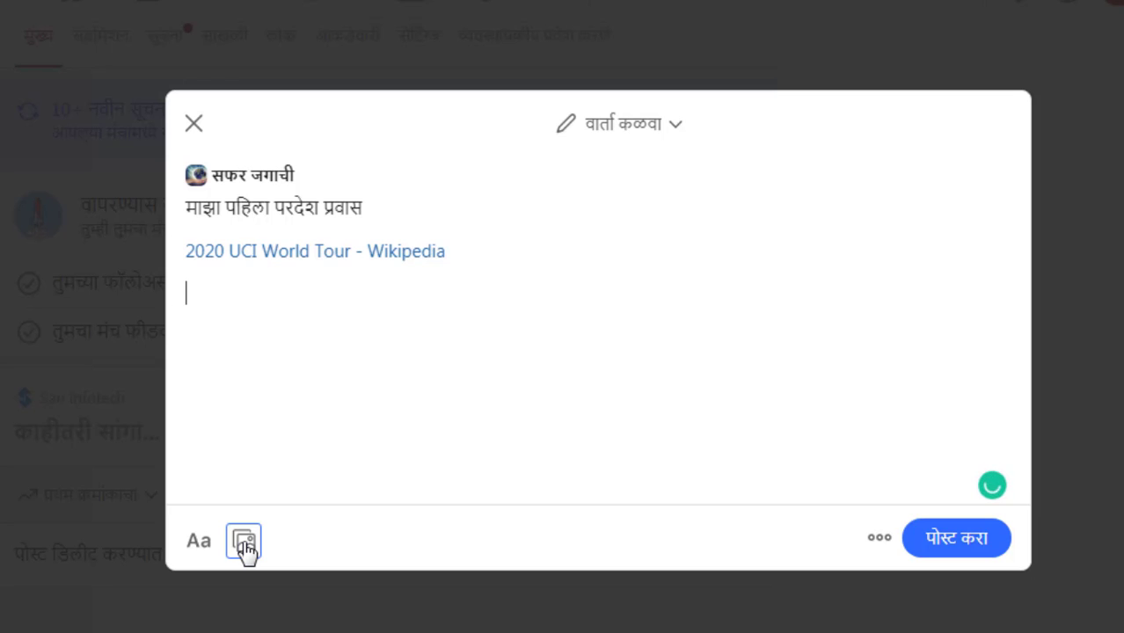
click(245, 543)
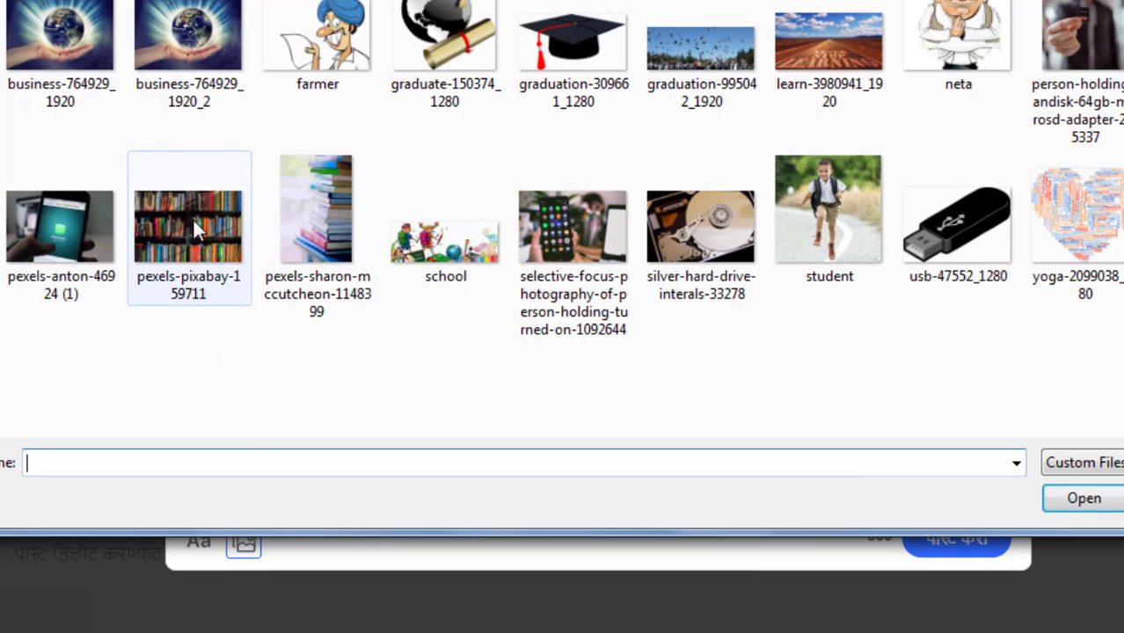
click(180, 43)
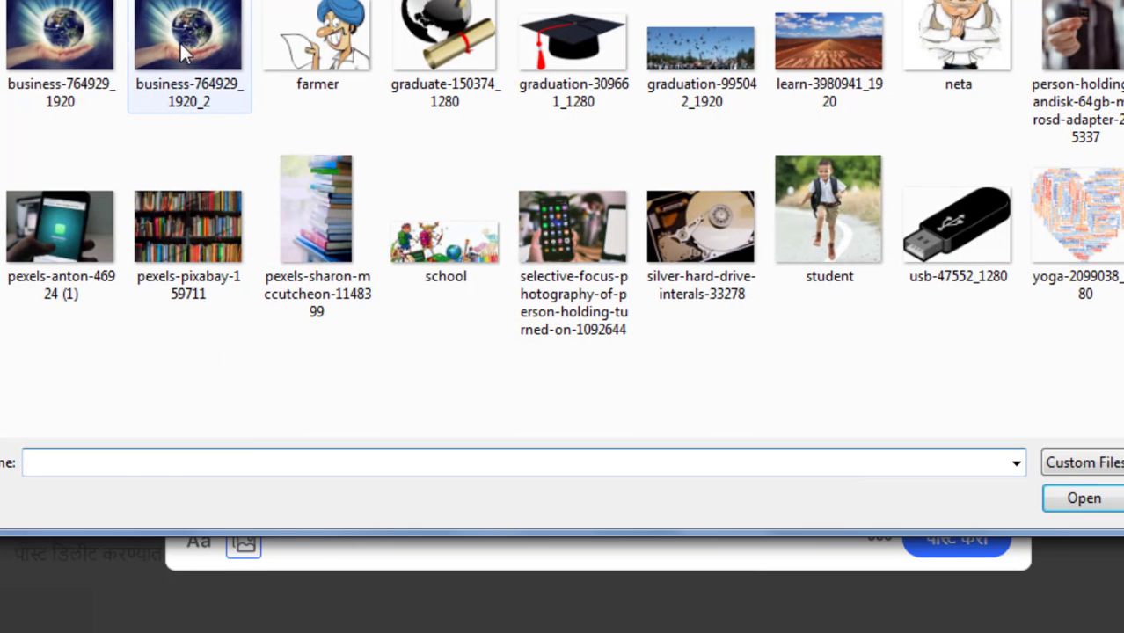
click(1109, 501)
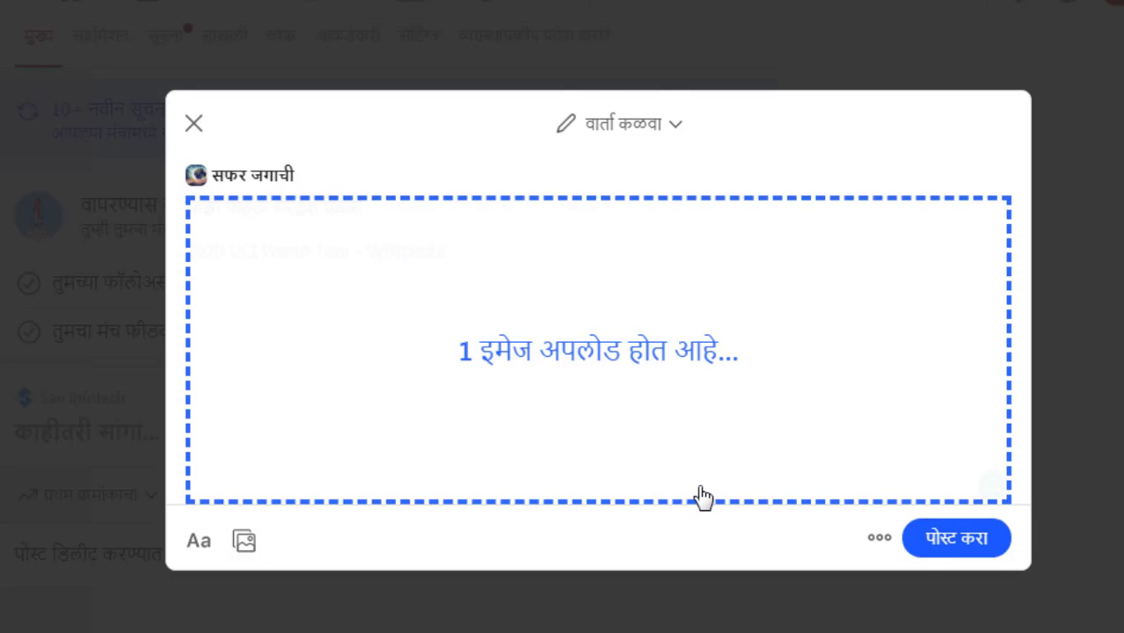
Publish the finished post with its image in the Space and check the published post's sharing options
scroll(788, 402, down, 4)
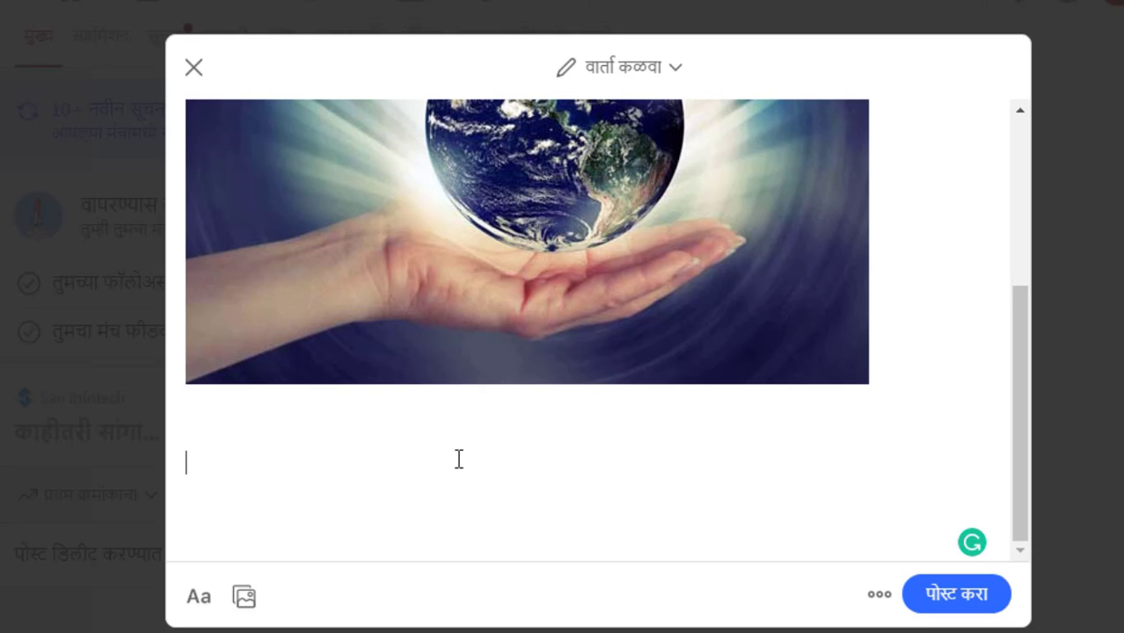
click(958, 603)
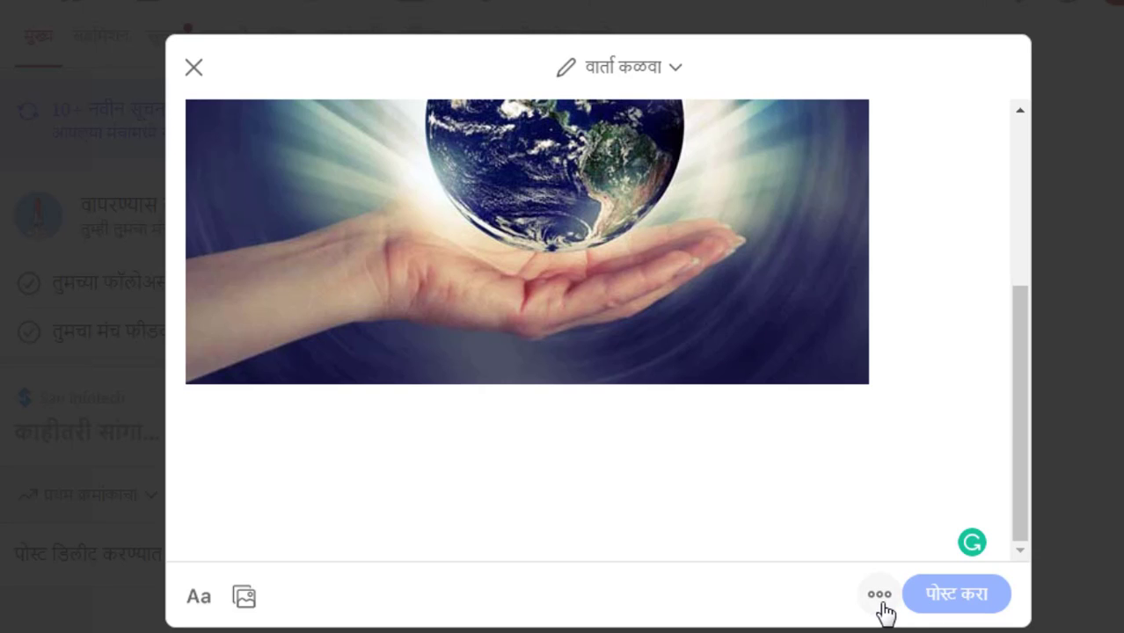
scroll(630, 509, down, 7)
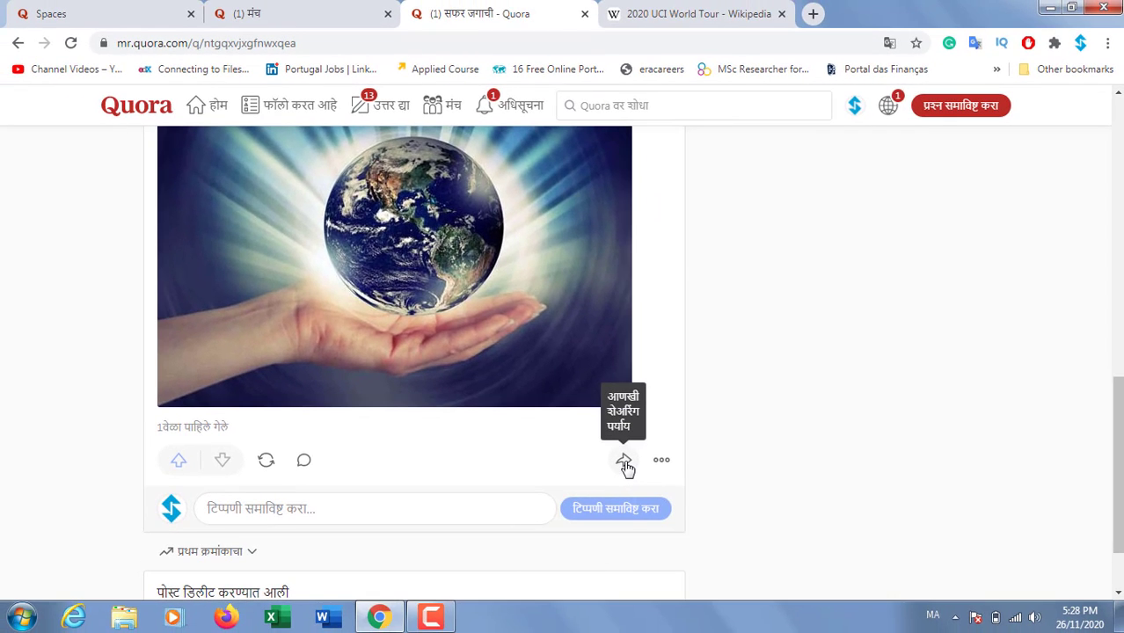
click(624, 464)
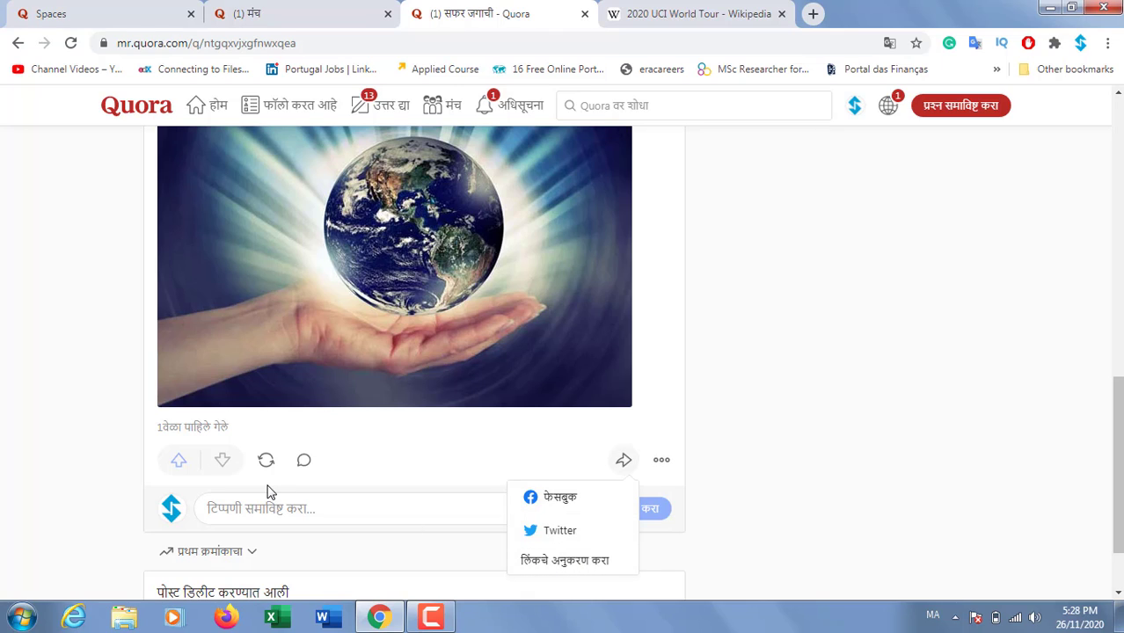
click(667, 417)
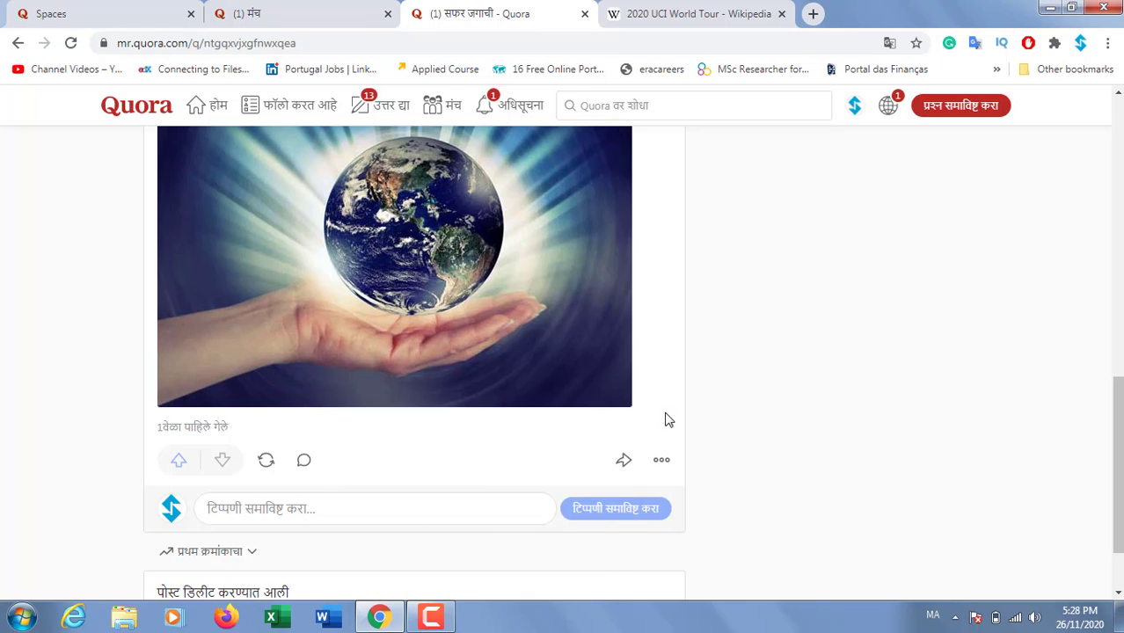
Ask the question सध्या स्थिती मध्ये सहलीला जाणे सुरक्षित आहे का? in the Space and look it over on the Space's page
scroll(437, 413, down, 1)
scroll(434, 413, up, 7)
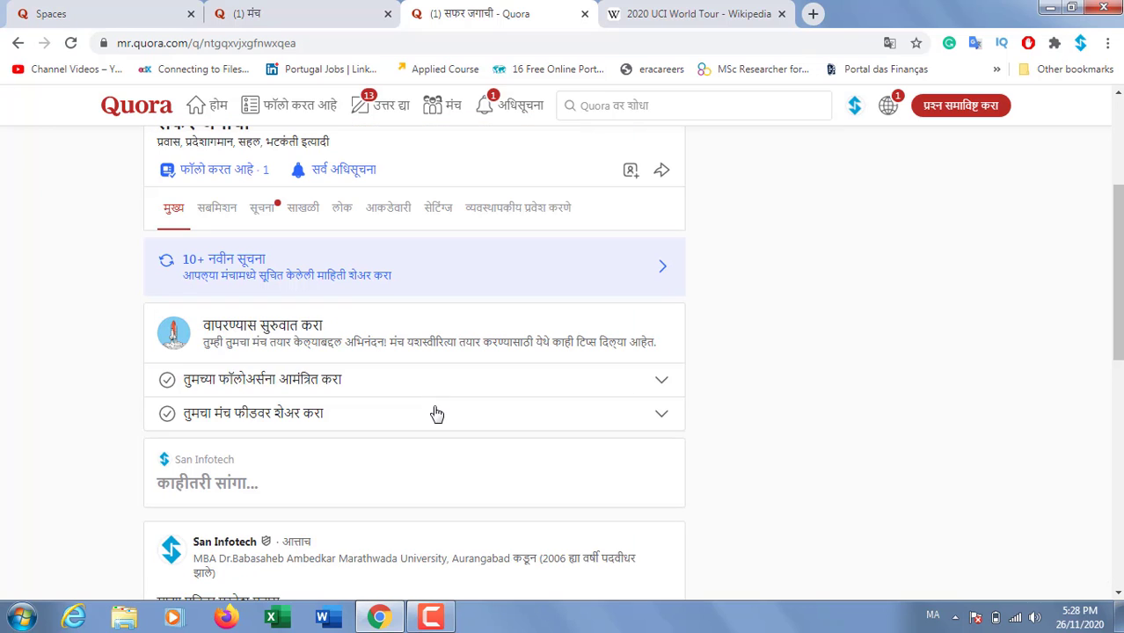
scroll(342, 395, down, 1)
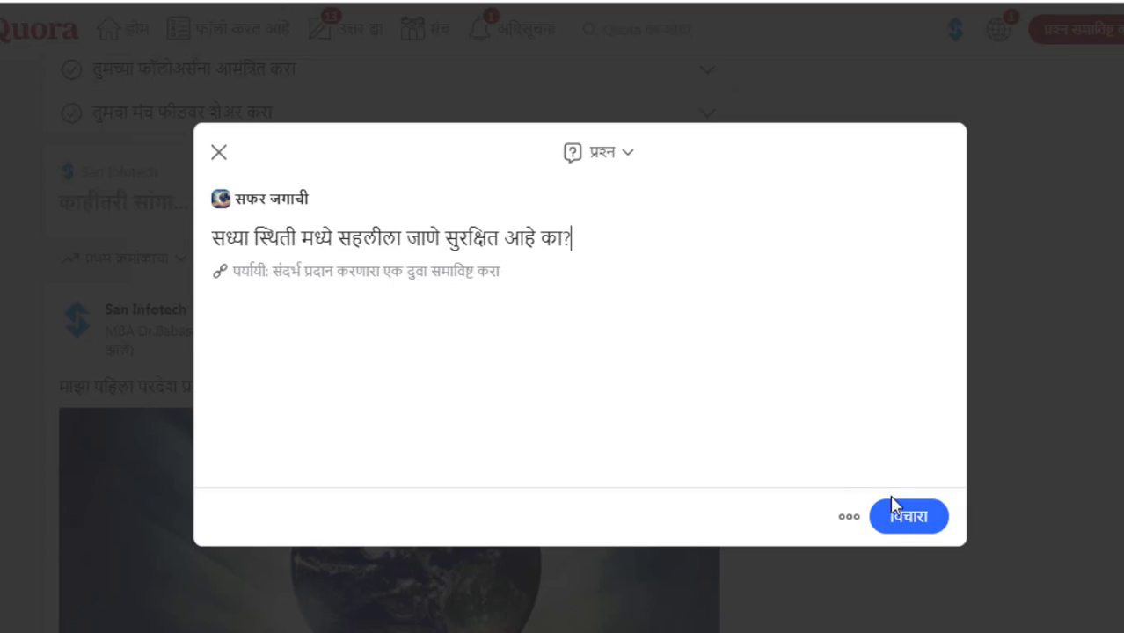
click(905, 519)
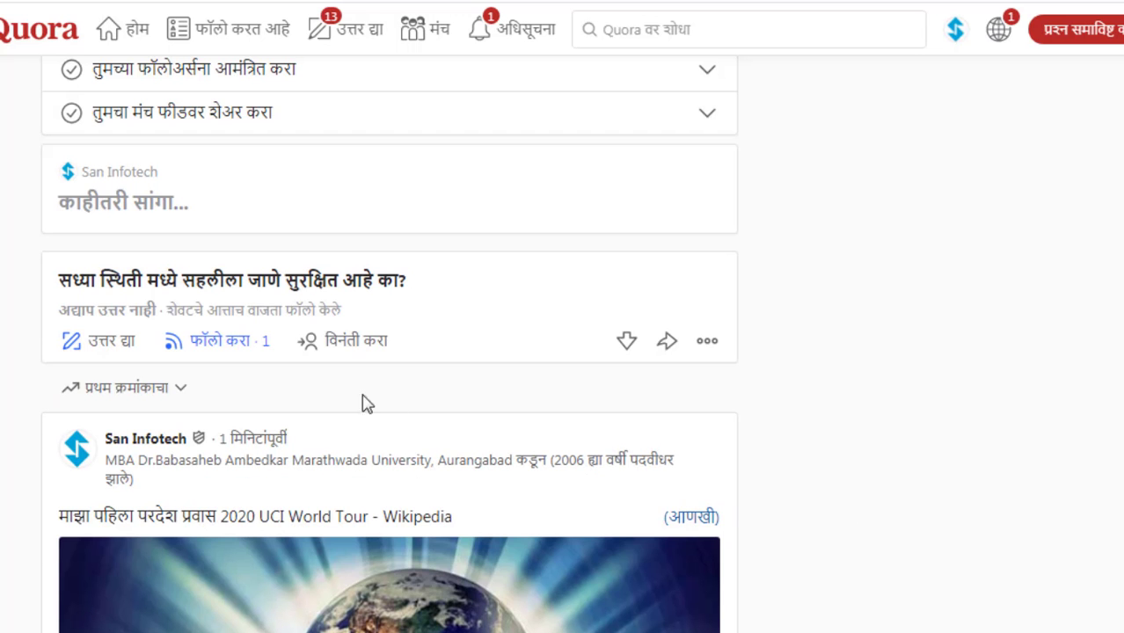
scroll(255, 360, up, 6)
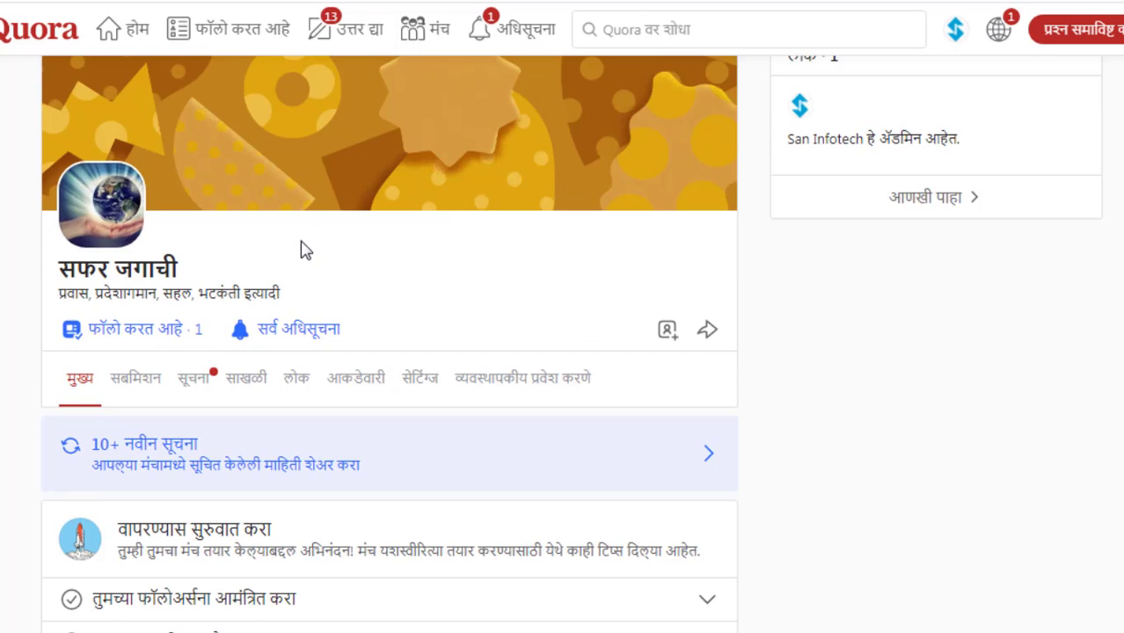
scroll(317, 427, down, 4)
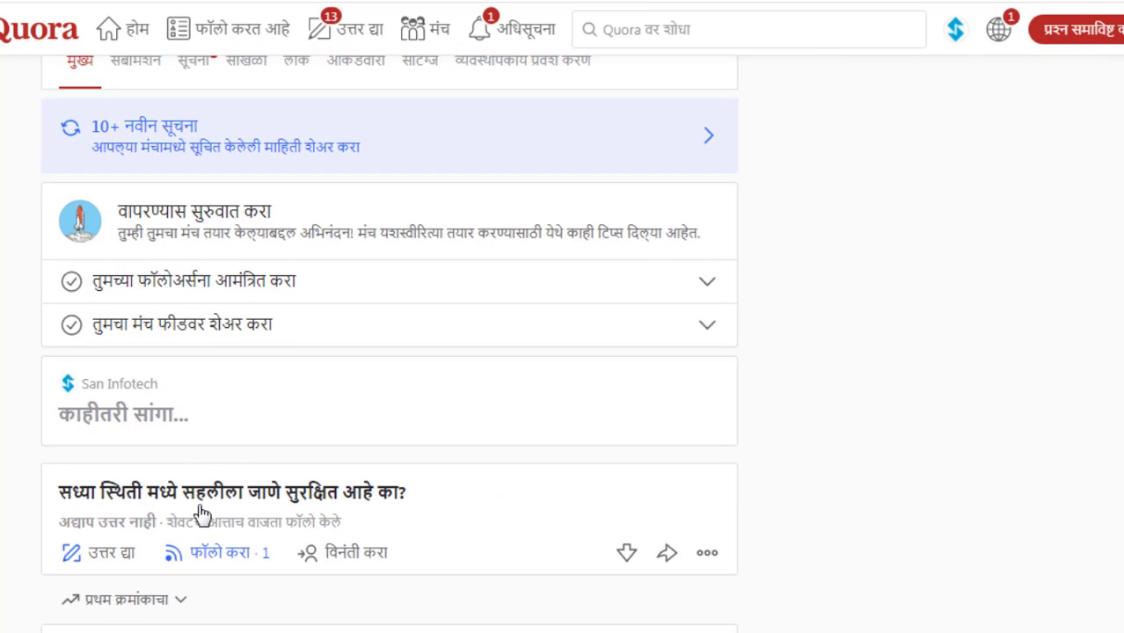
Request answers to the new question from five of the suggested writers across all topics
scroll(202, 514, down, 1)
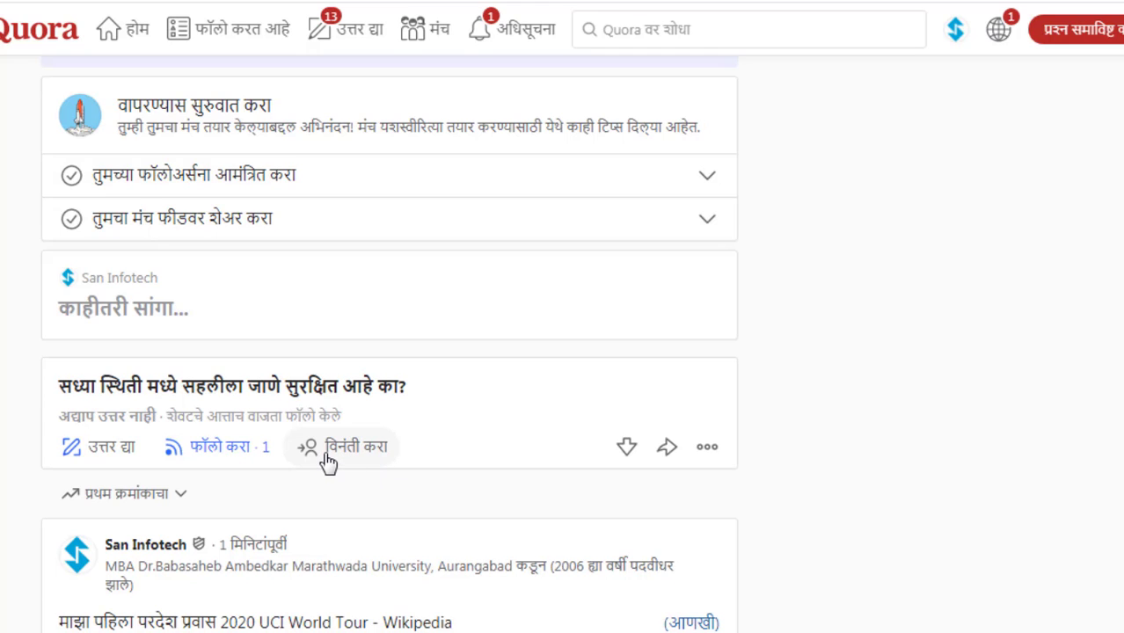
click(328, 450)
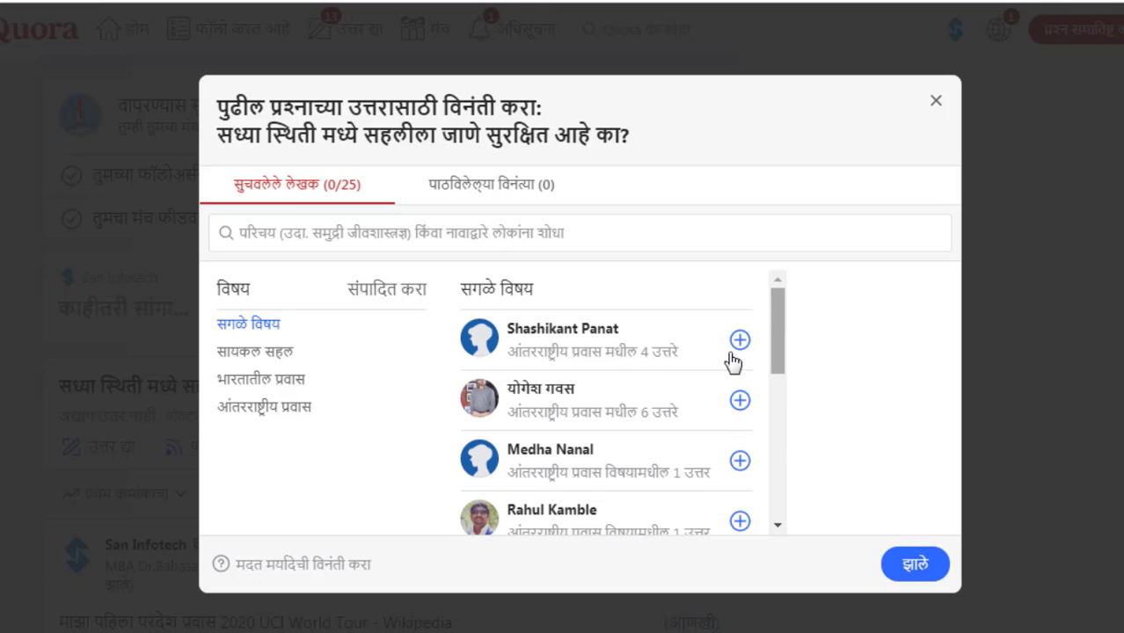
drag(773, 352, 778, 377)
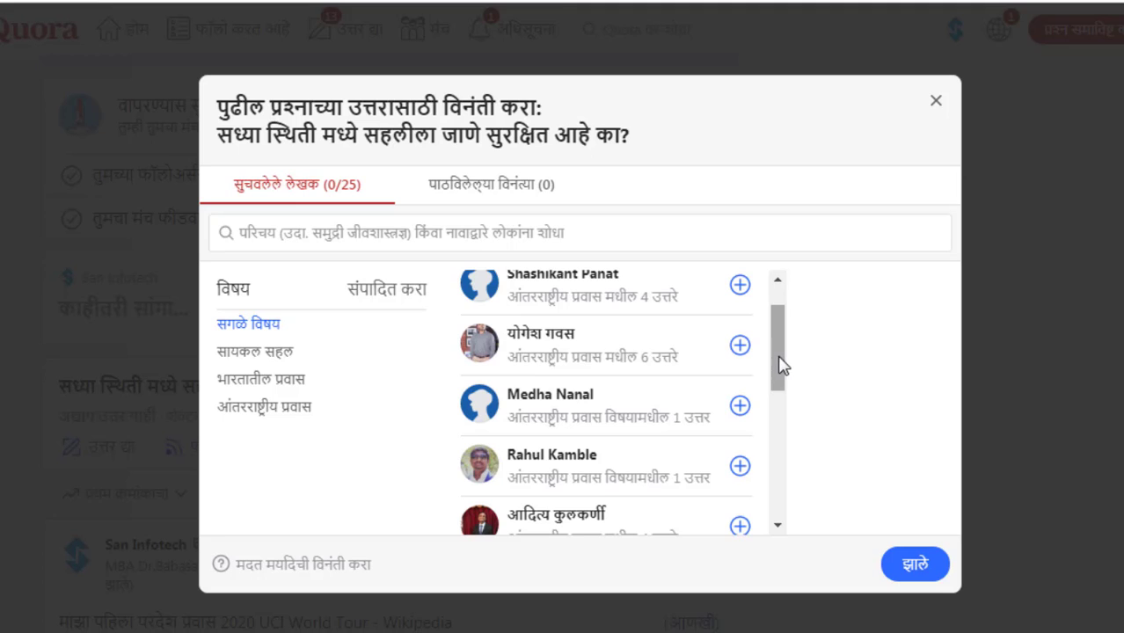
click(739, 346)
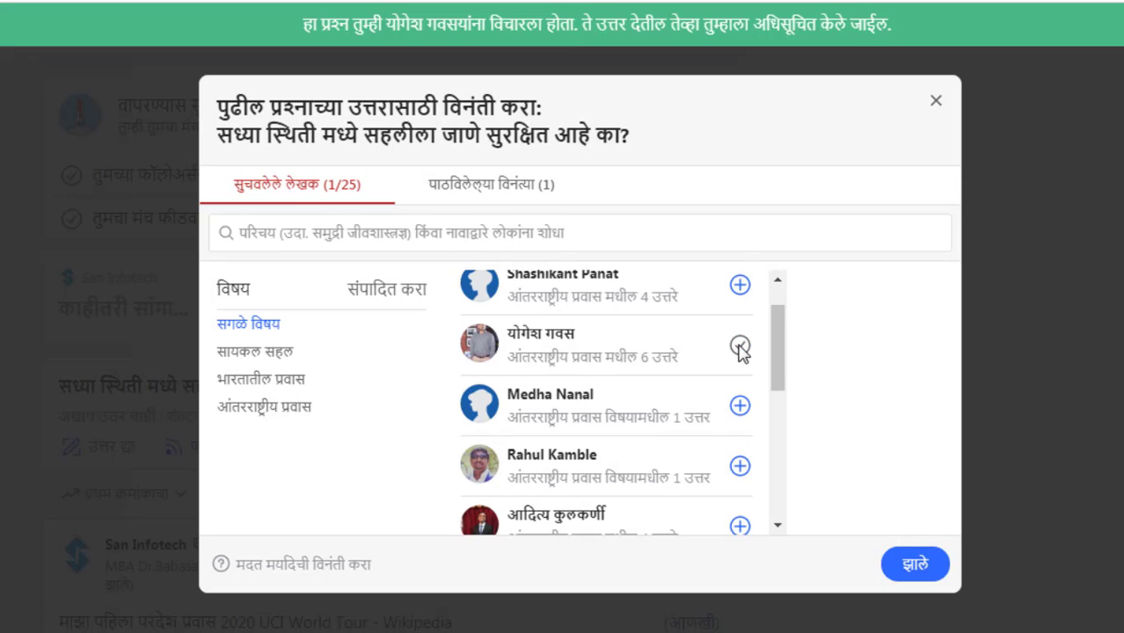
click(739, 406)
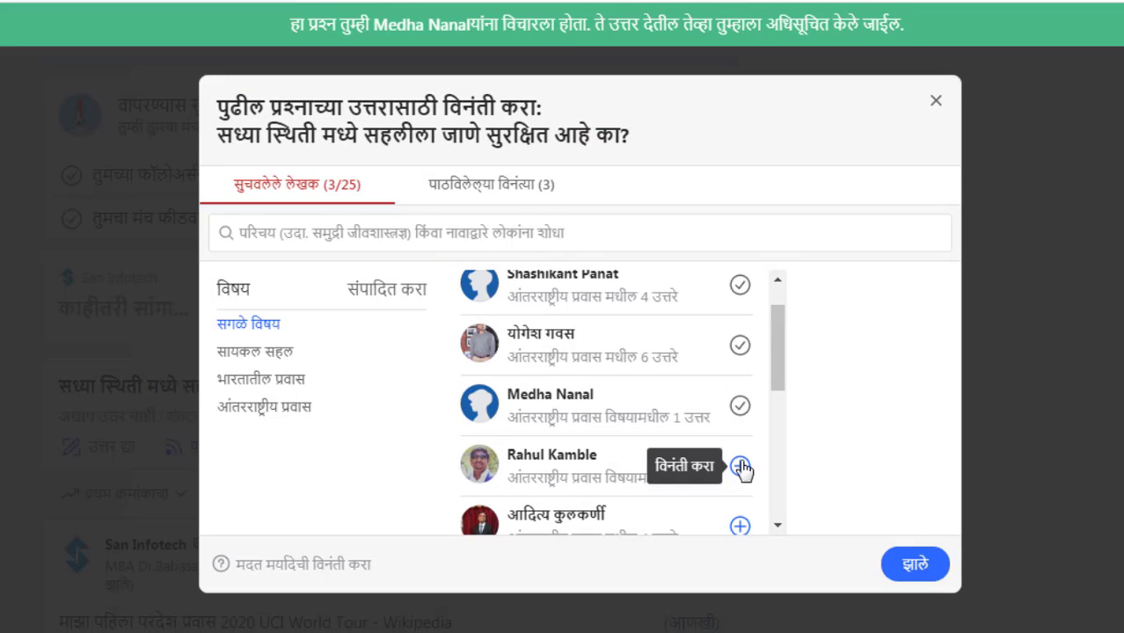
click(739, 470)
drag(777, 396, 779, 428)
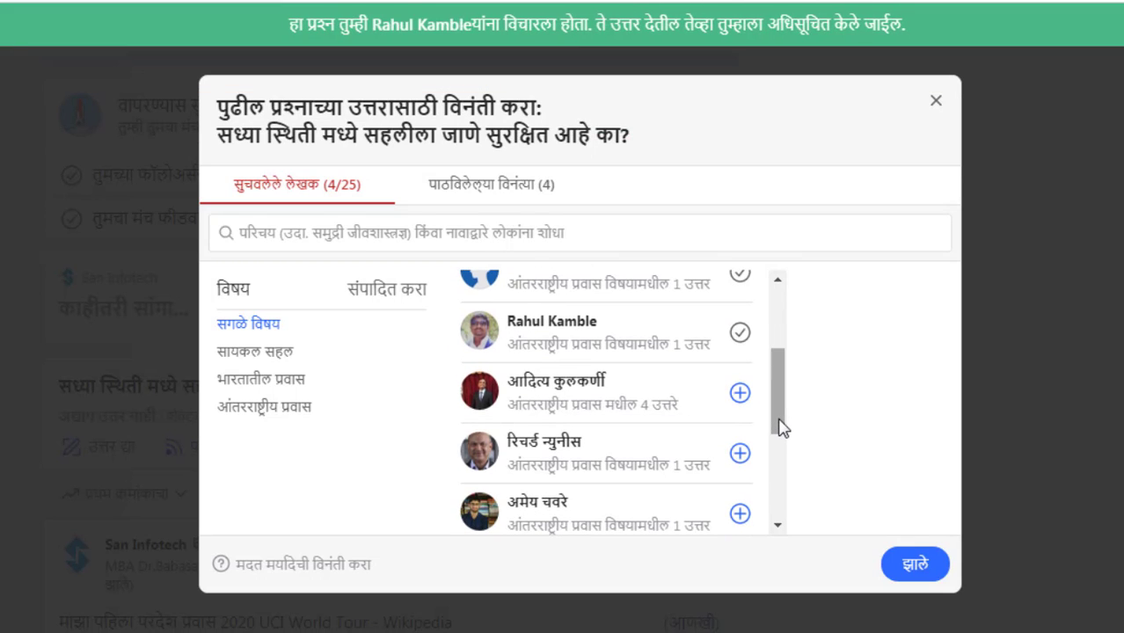
click(739, 397)
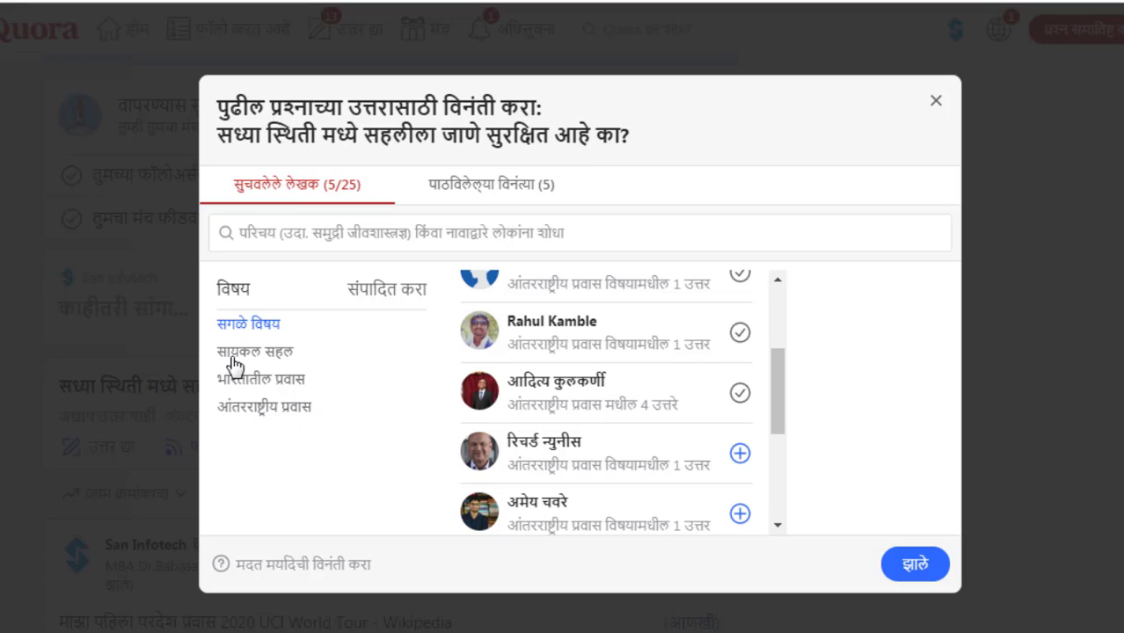
Edit the question's topics in the answer request, searching for करोना and adding the topic विमान प्रवास
click(392, 299)
click(339, 459)
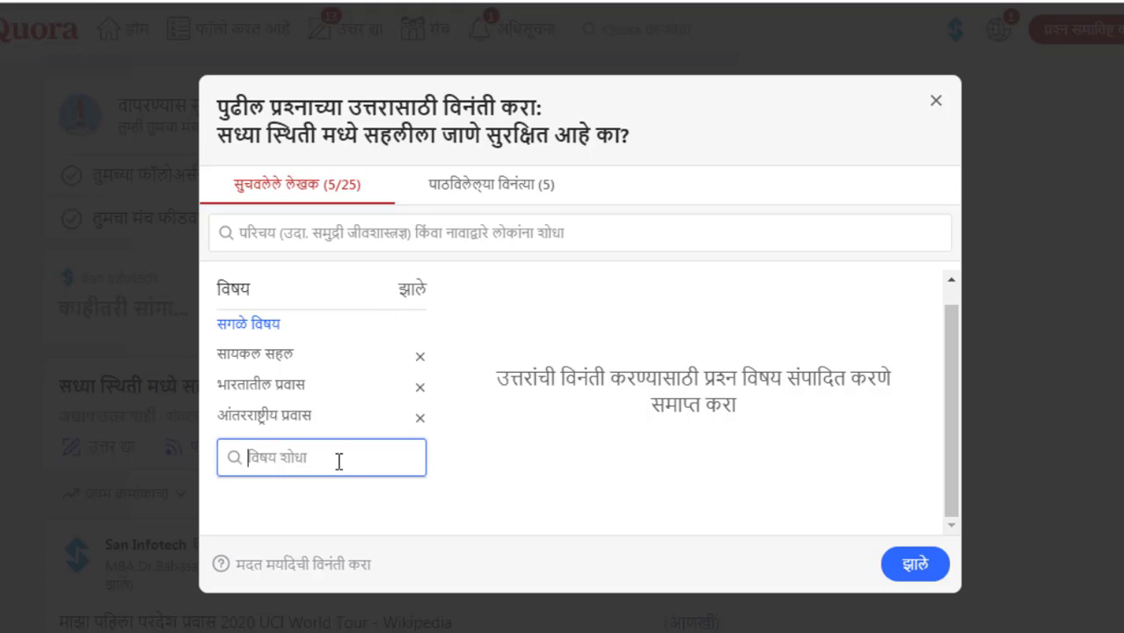
text(karona)
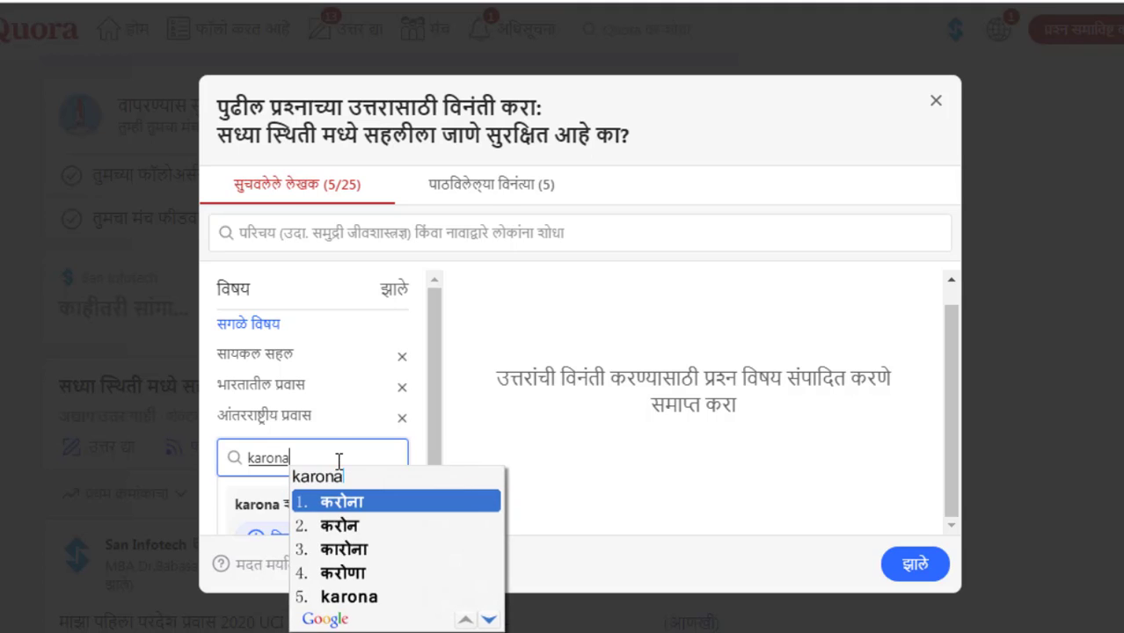
key(space)
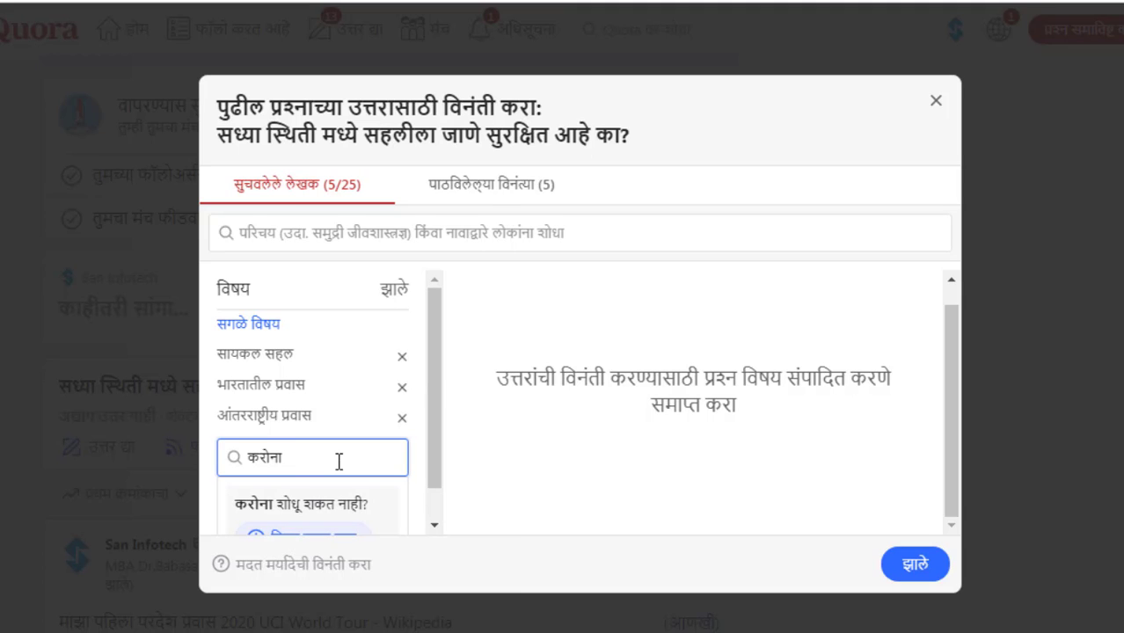
scroll(338, 462, down, 1)
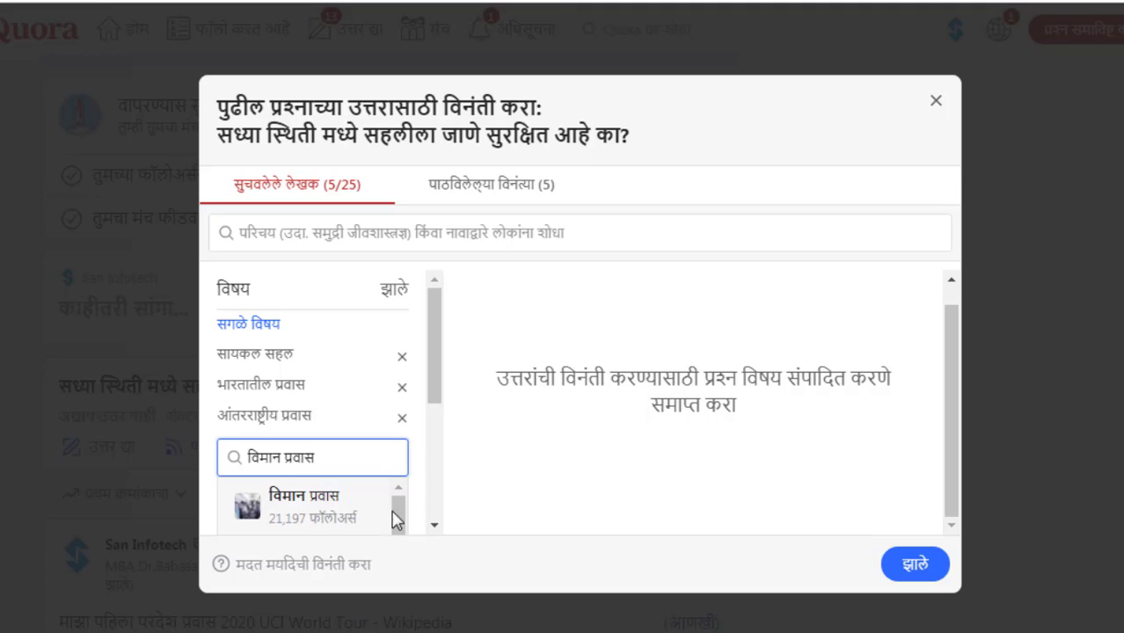
click(438, 399)
click(375, 457)
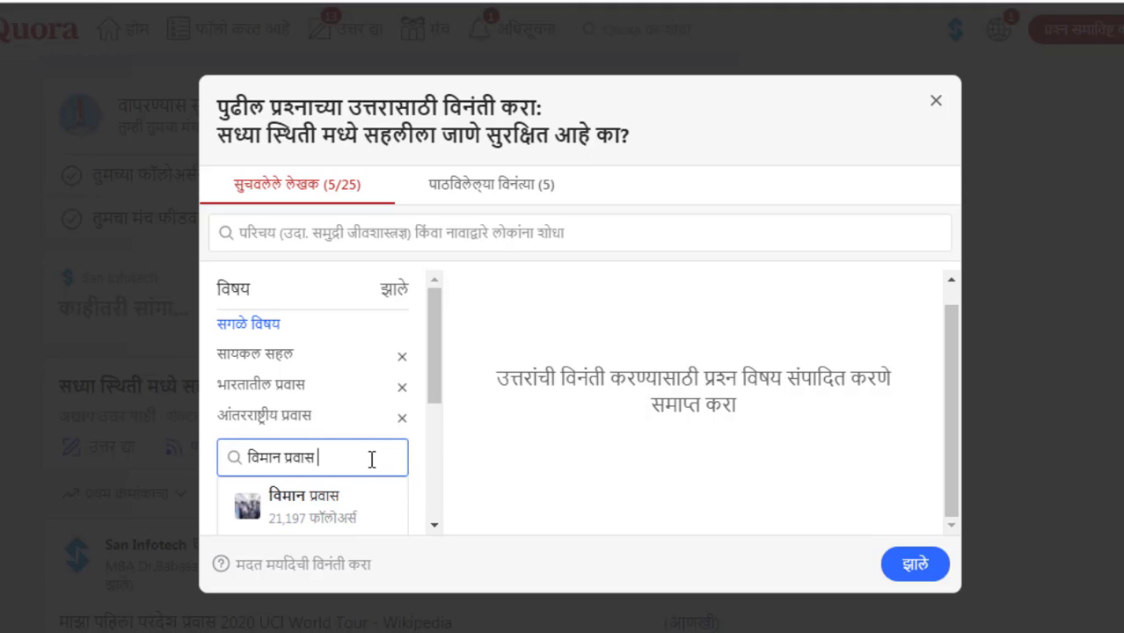
click(300, 517)
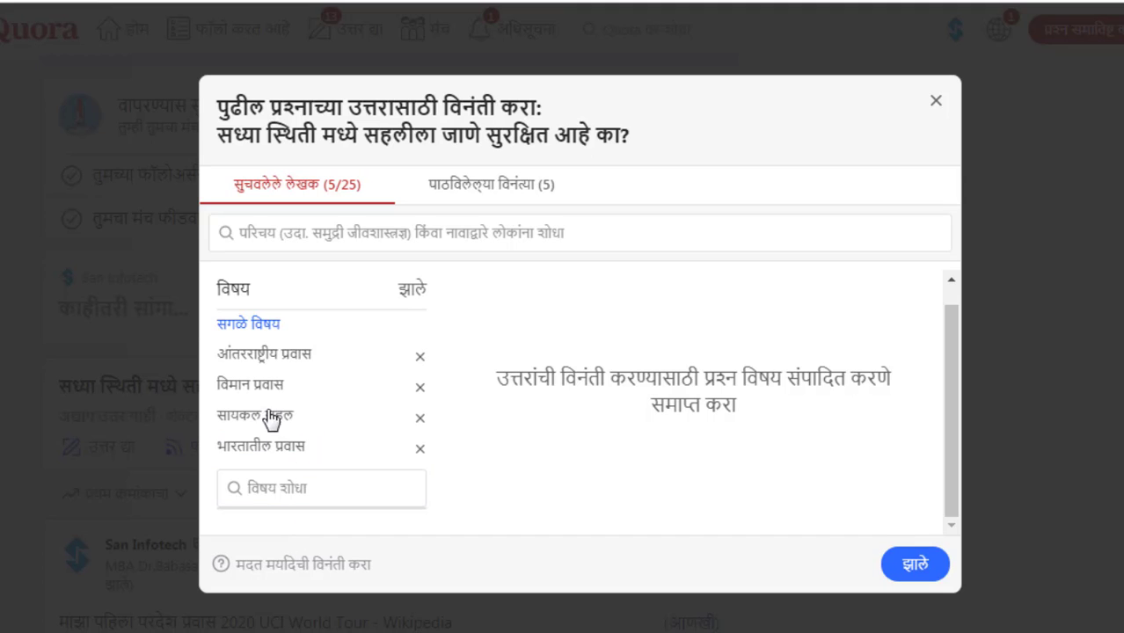
click(415, 293)
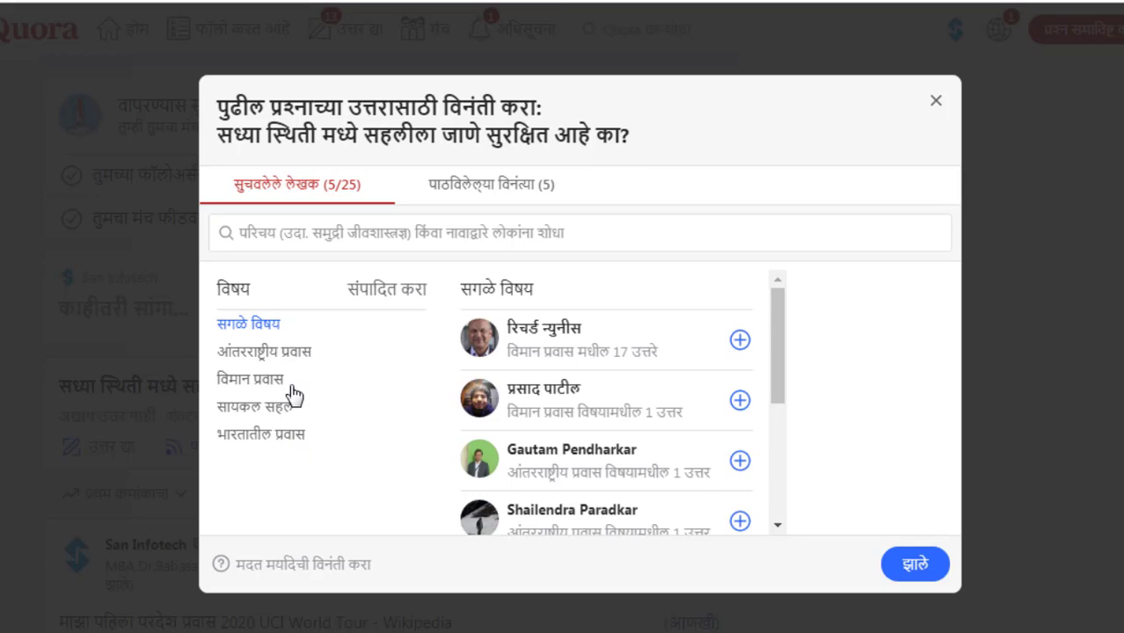
Request answers from the first three writers suggested under विमान प्रवास and finish the answer request
click(265, 390)
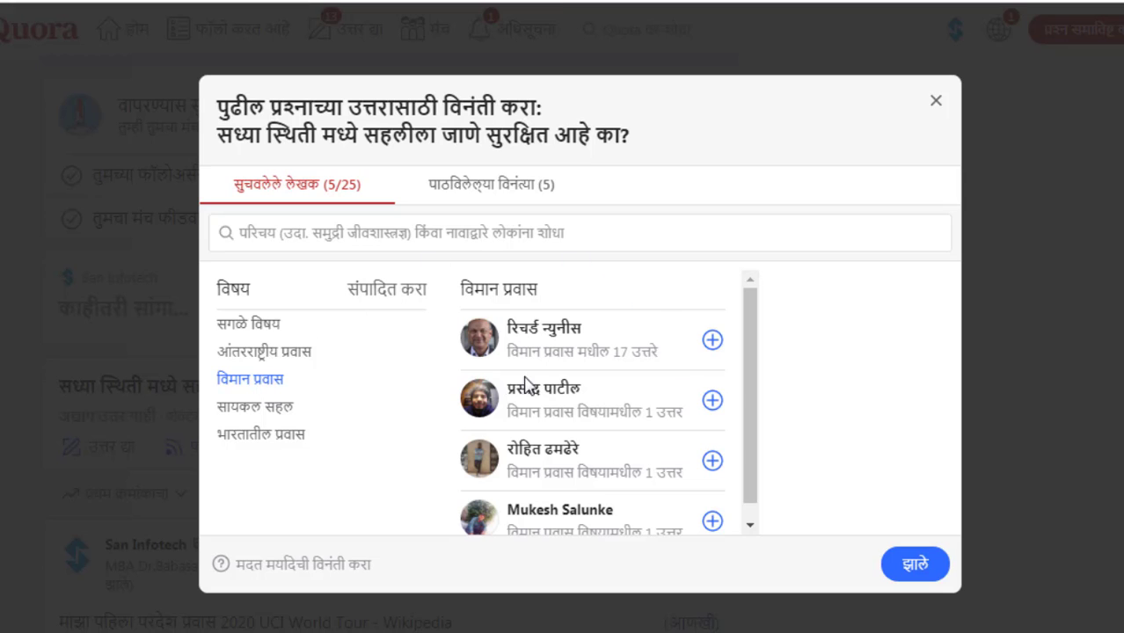
mouse_move(549, 396)
click(711, 400)
click(712, 341)
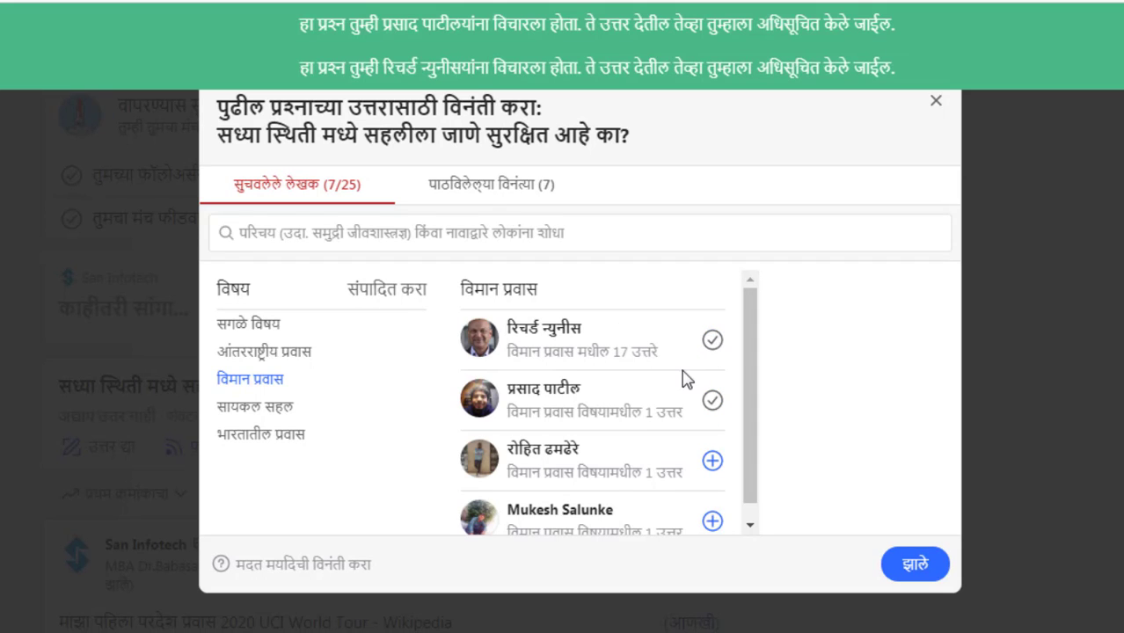
click(712, 461)
scroll(716, 474, down, 1)
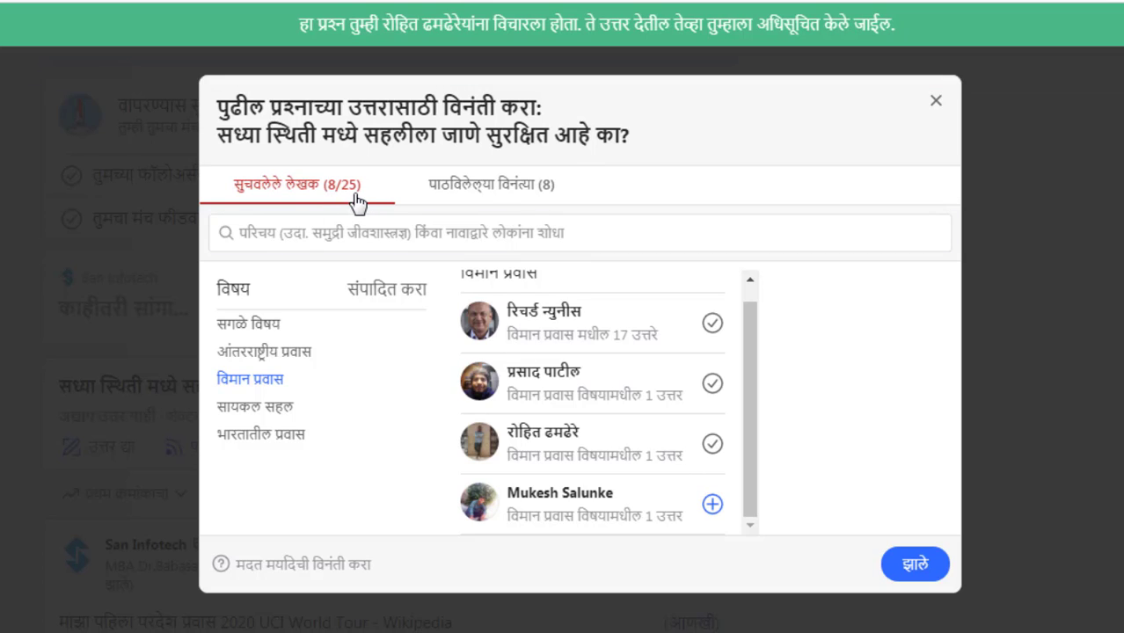
click(915, 564)
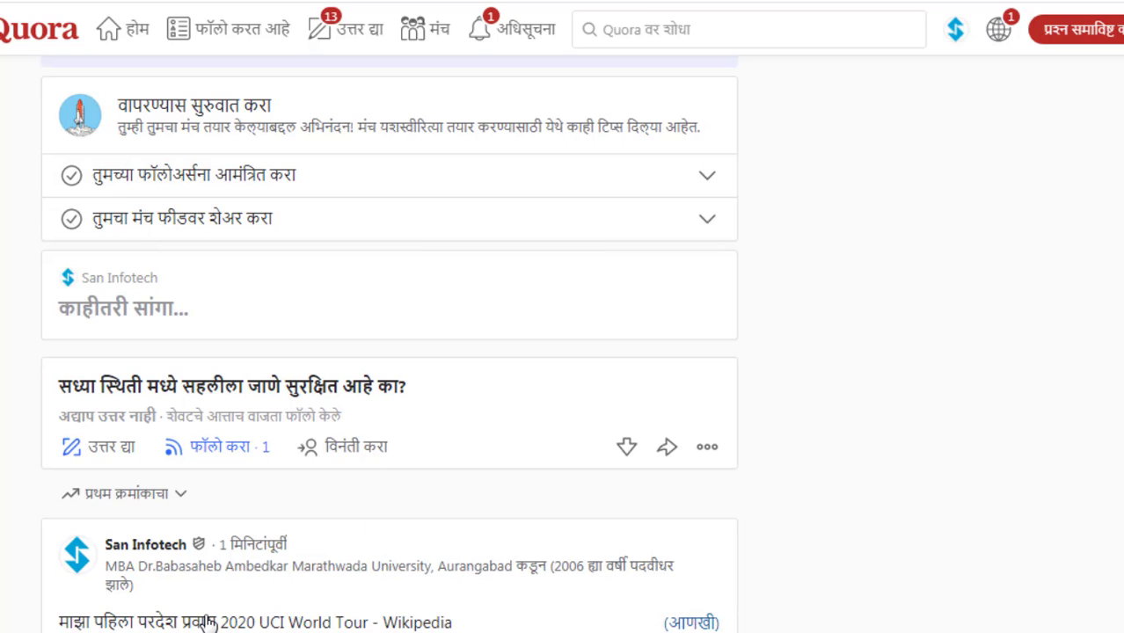
Look over the published post, the new question and the header on the सफर जगाची Space page
scroll(298, 539, down, 3)
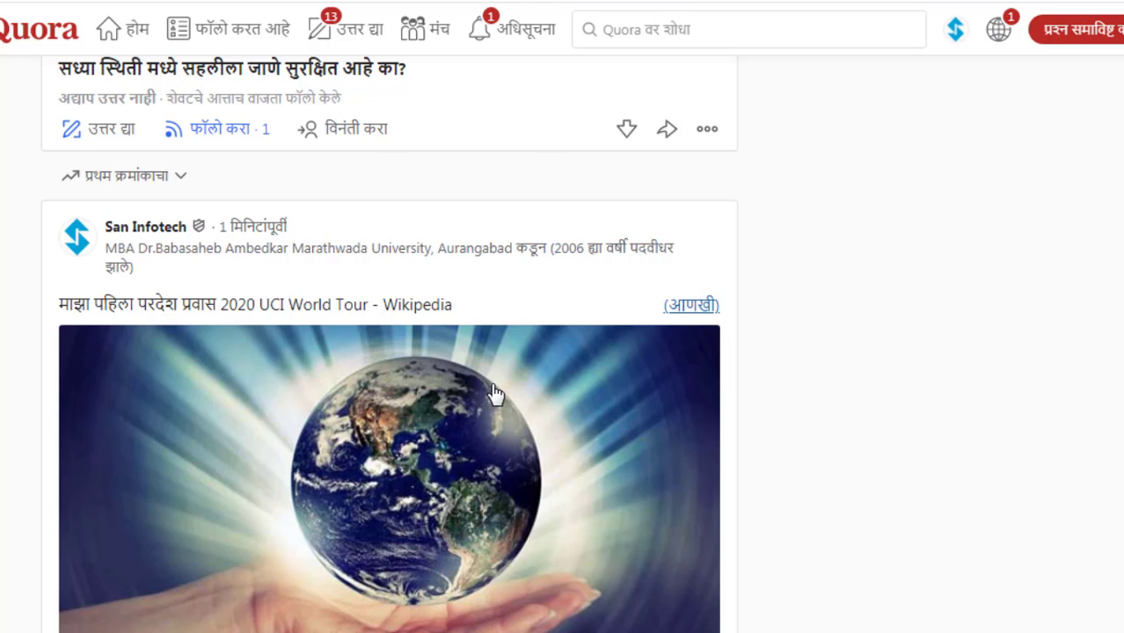
scroll(495, 393, up, 2)
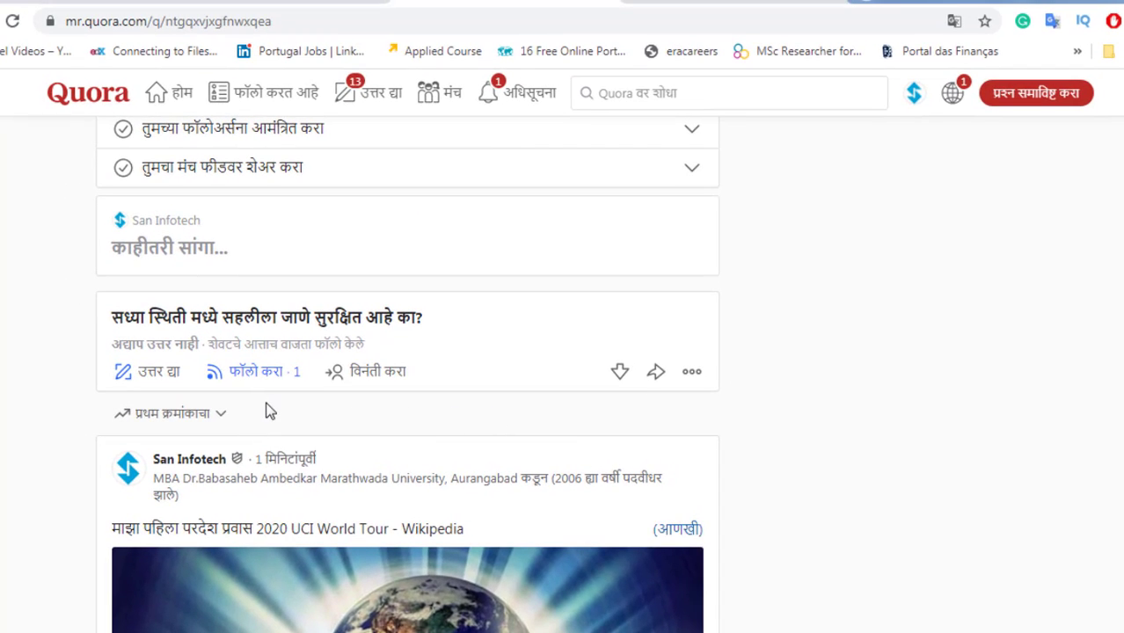
scroll(270, 411, up, 3)
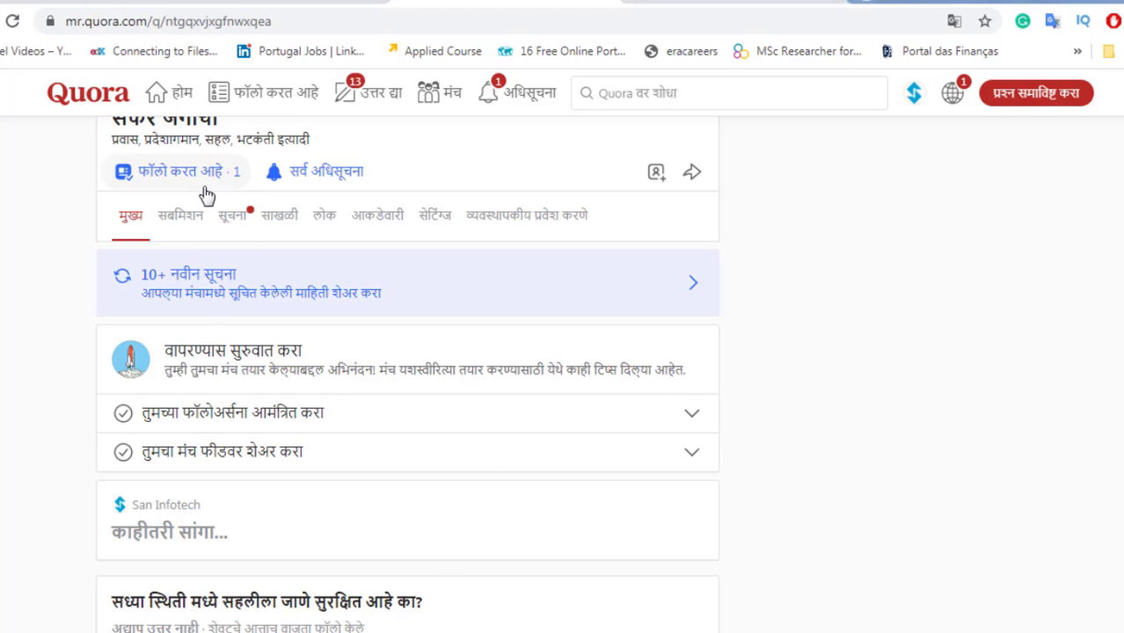
Switch to the English Quora page and browse its home feed
key(ctrl+Tab)
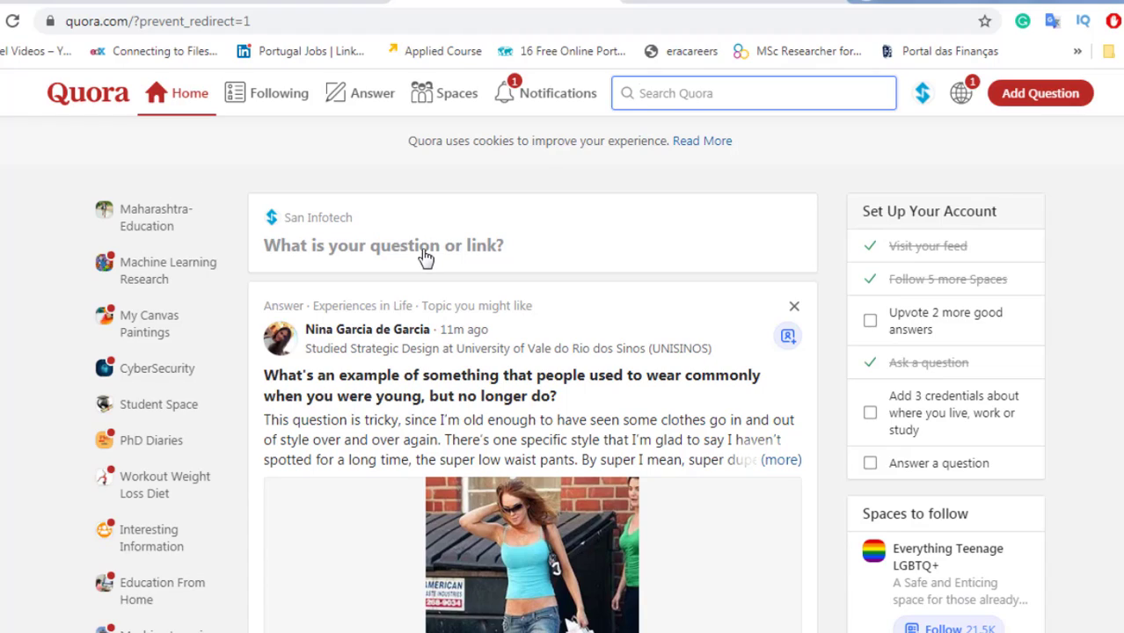
scroll(418, 258, down, 10)
scroll(400, 264, up, 4)
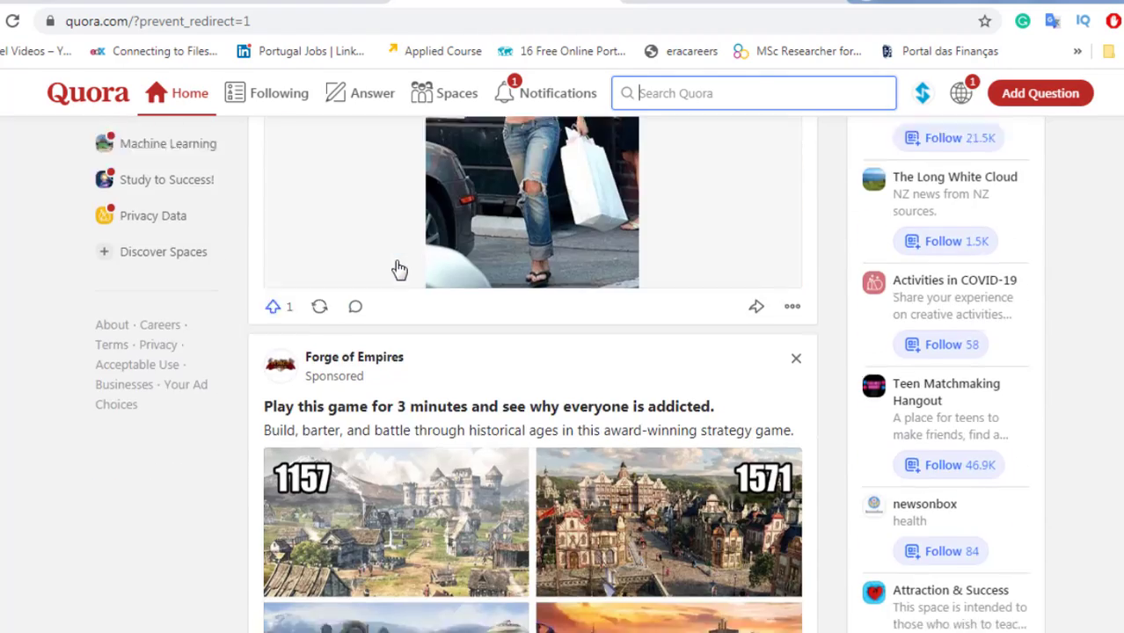
scroll(393, 268, down, 6)
scroll(391, 269, up, 6)
scroll(389, 277, up, 8)
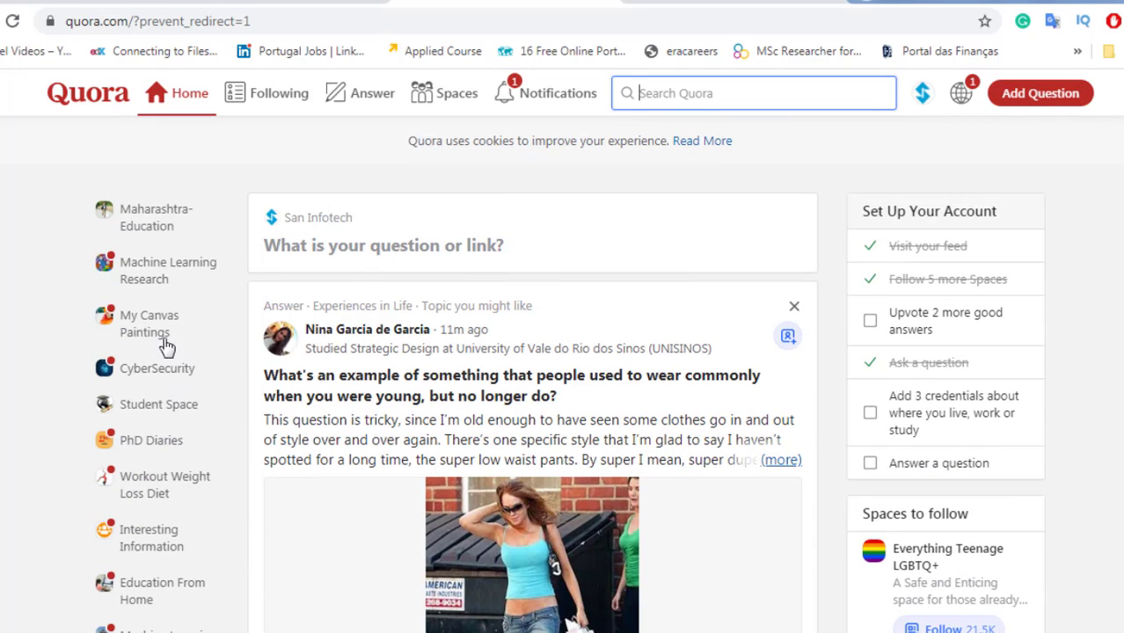
Open Student Space, view its earnings requirements, and return to the English home feed
click(172, 413)
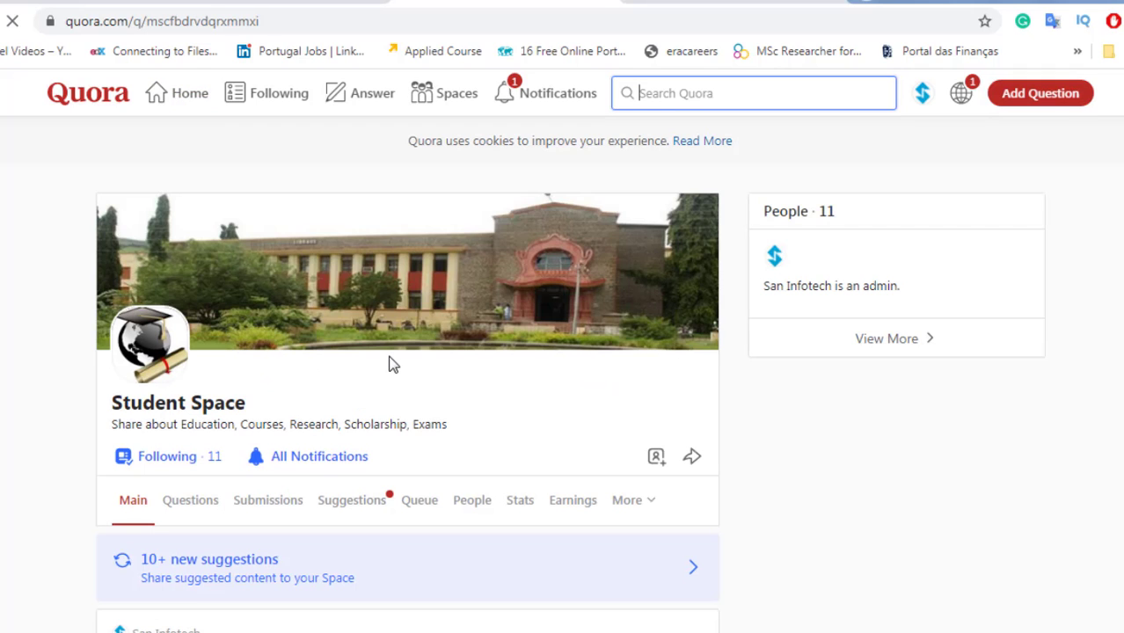
scroll(393, 364, down, 3)
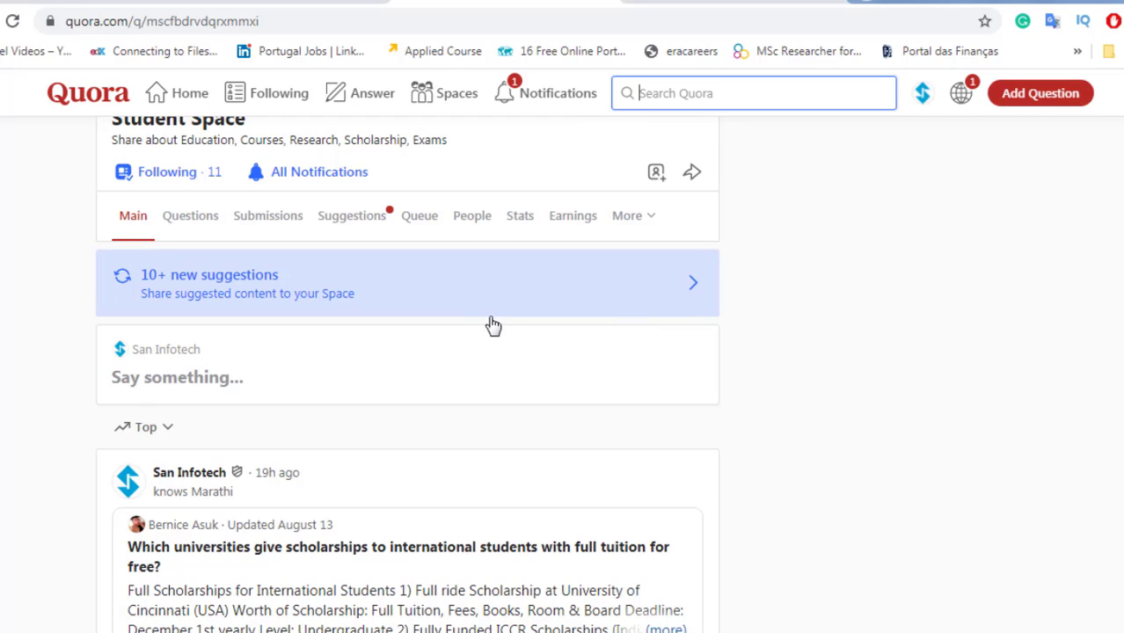
scroll(492, 325, up, 1)
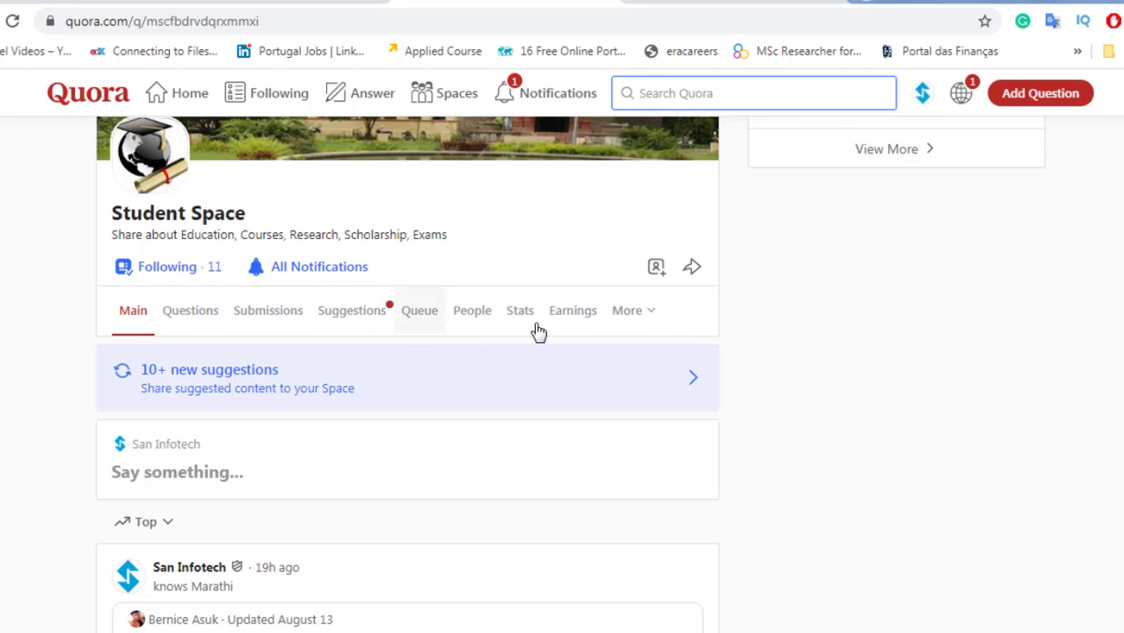
click(572, 326)
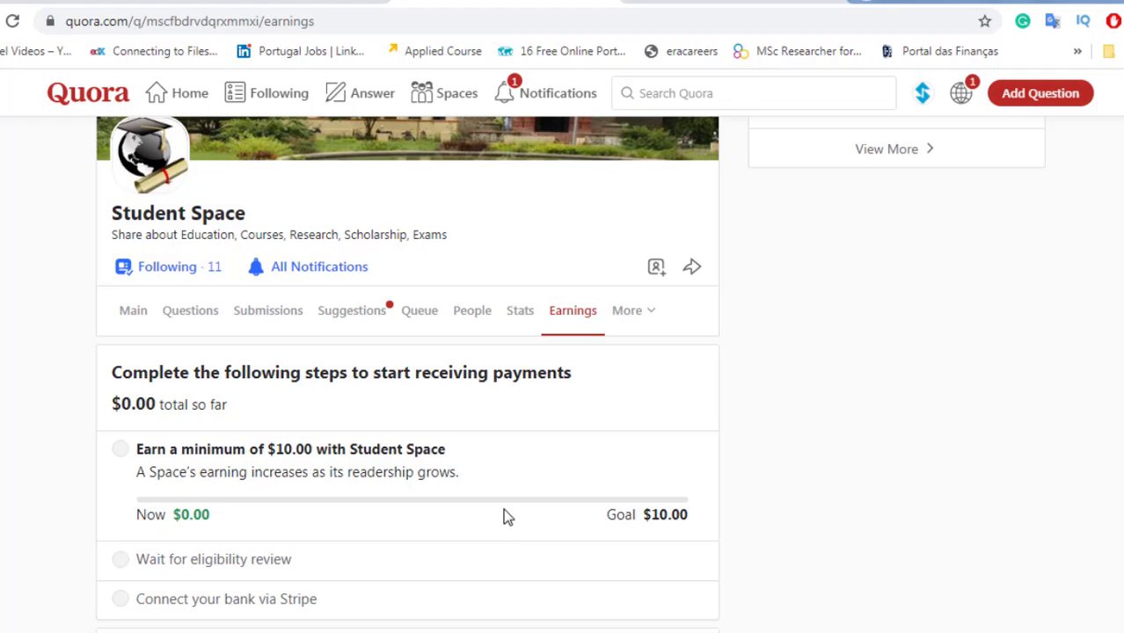
click(181, 98)
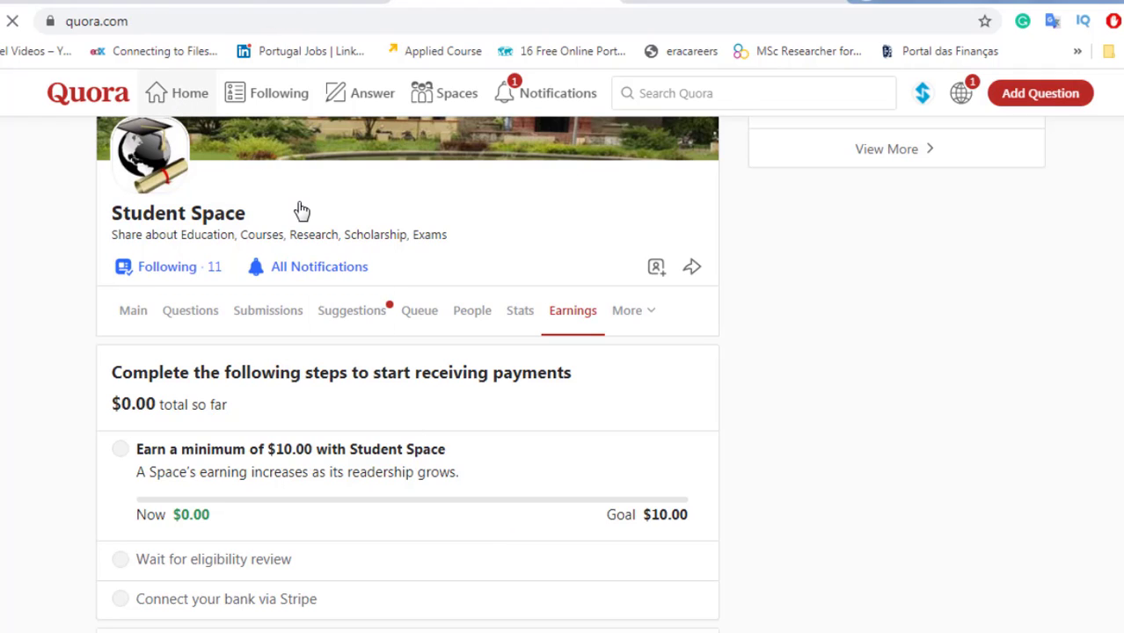